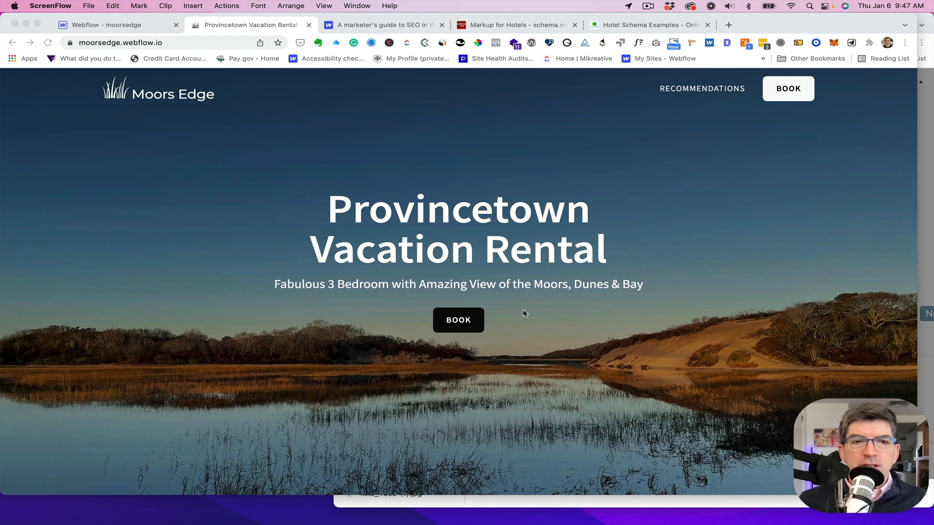
- Look over the homepage from the hero through the welcome text, seasonal rates, check-in times and newsletter signup
scroll(516, 314, down, 5)
scroll(515, 313, up, 5)
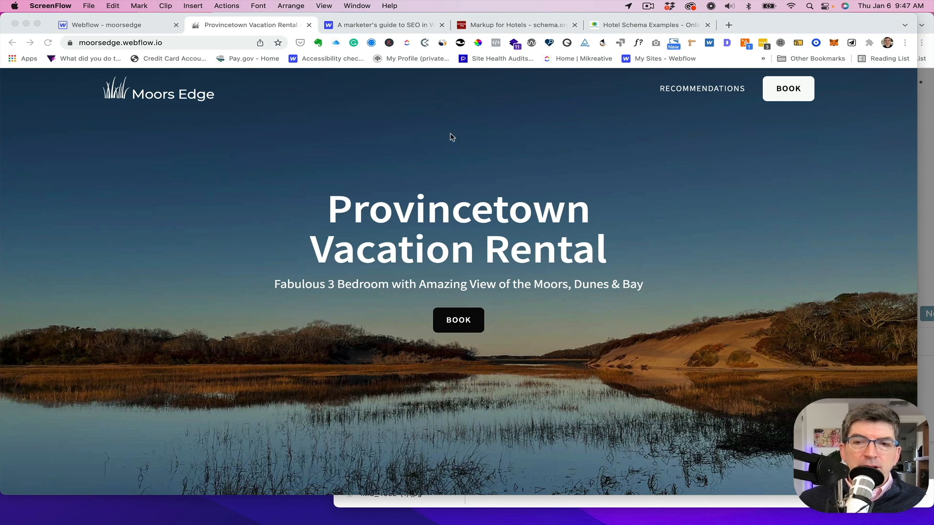
scroll(444, 203, down, 3)
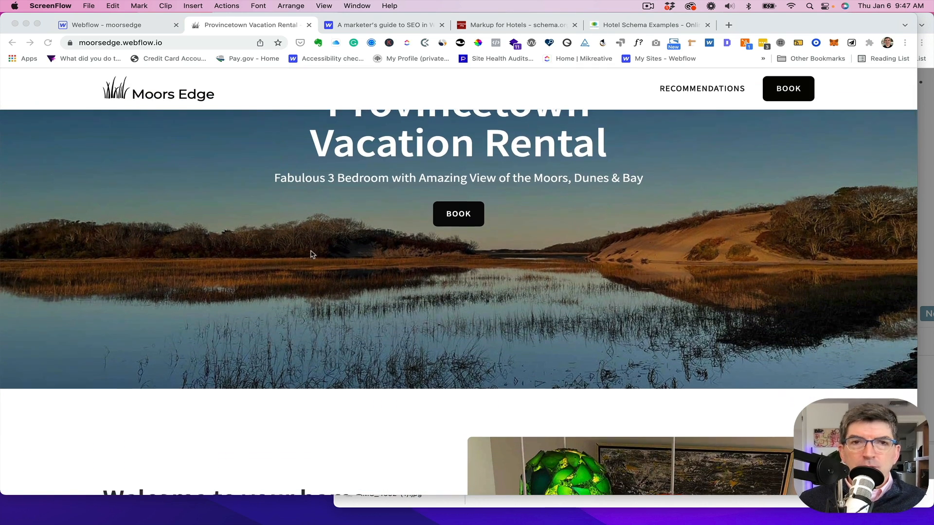
scroll(314, 248, down, 5)
scroll(306, 252, down, 7)
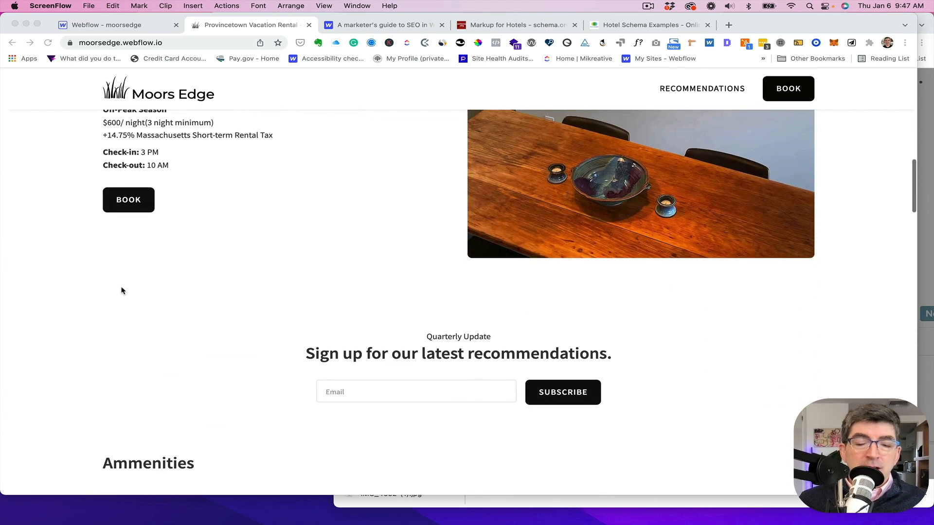
scroll(120, 291, down, 5)
scroll(121, 291, up, 8)
scroll(121, 291, up, 2)
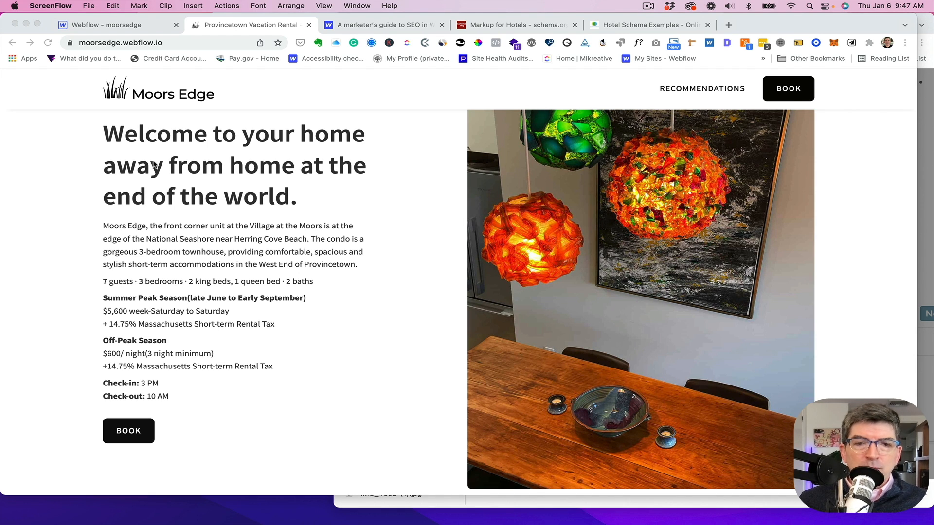
scroll(210, 276, down, 3)
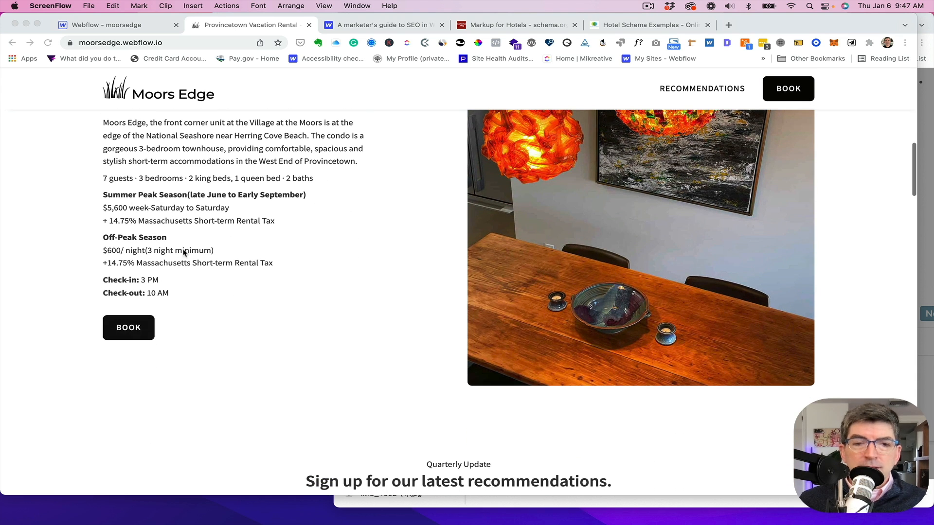
- Open the booking panel from the welcome section, view its inquiry form and VRBO and Airbnb links, and close it
click(97, 334)
click(141, 334)
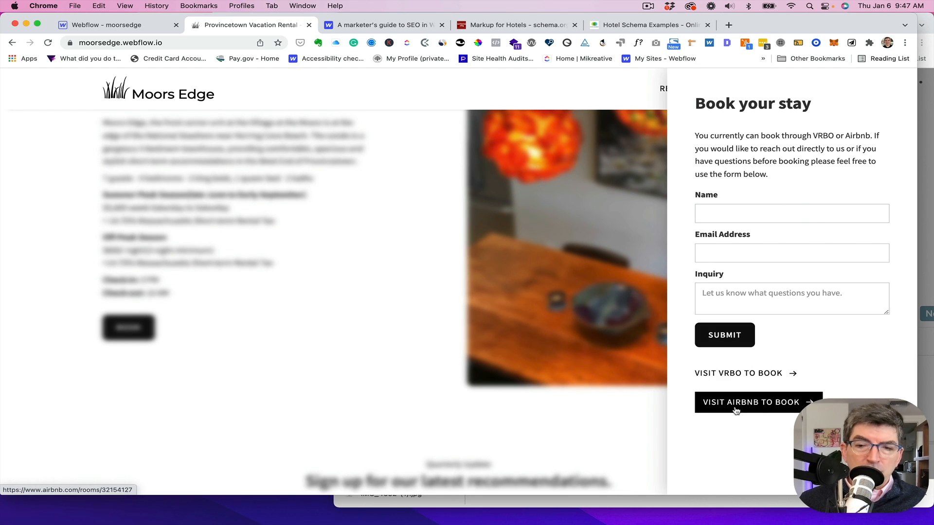
click(316, 362)
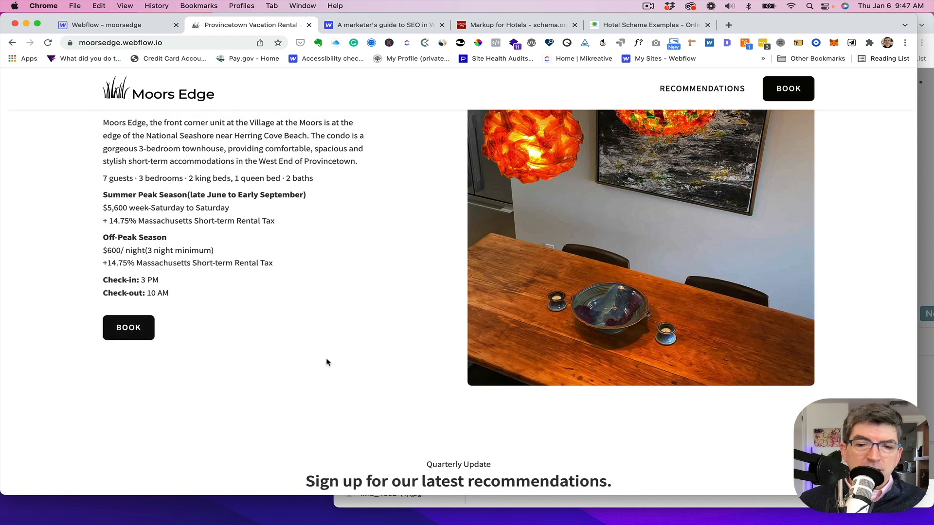
- Examine the rest of the homepage, from the amenities, testimonials and hosts to the recommendations, photo gallery, contact form and map
scroll(311, 360, down, 2)
scroll(273, 362, down, 4)
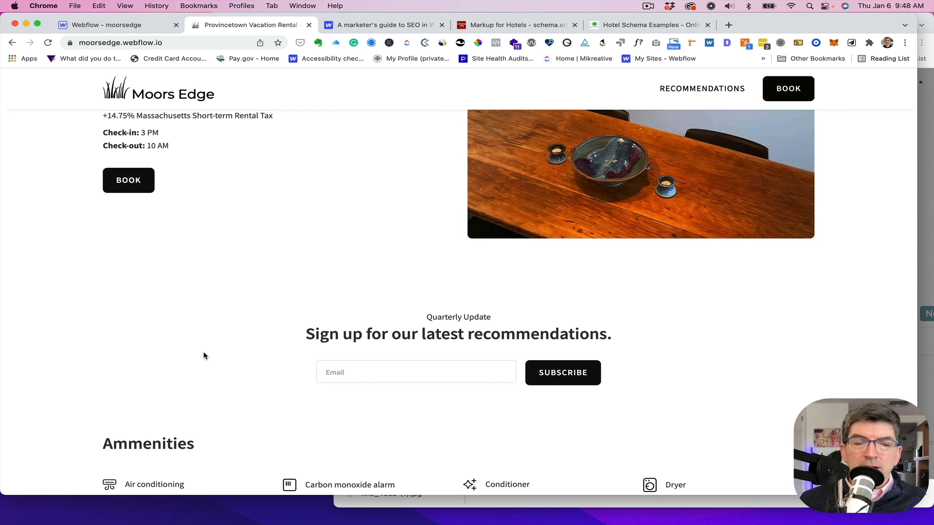
scroll(204, 355, down, 6)
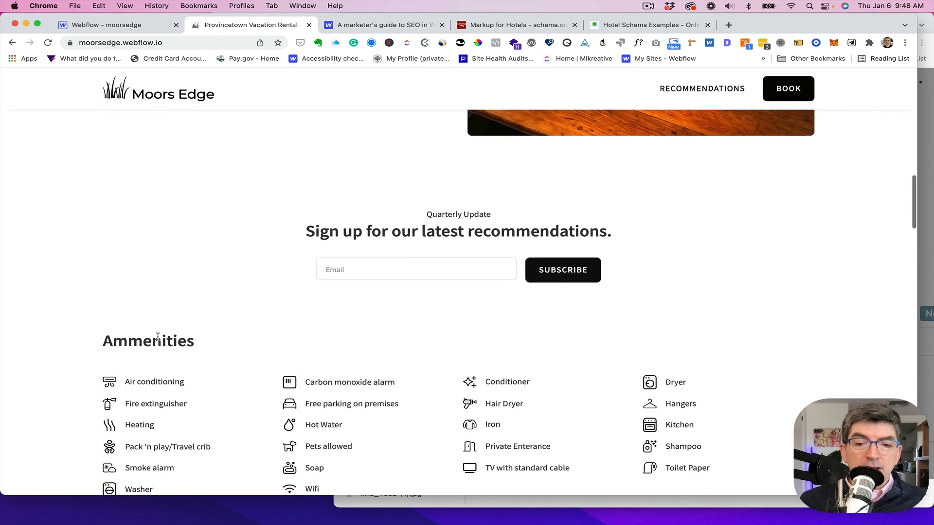
scroll(239, 302, down, 8)
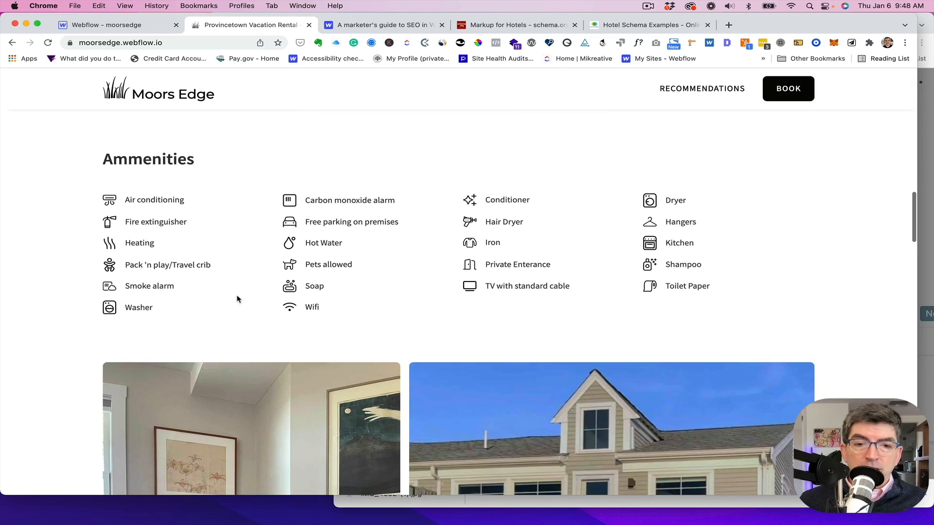
scroll(236, 305, down, 6)
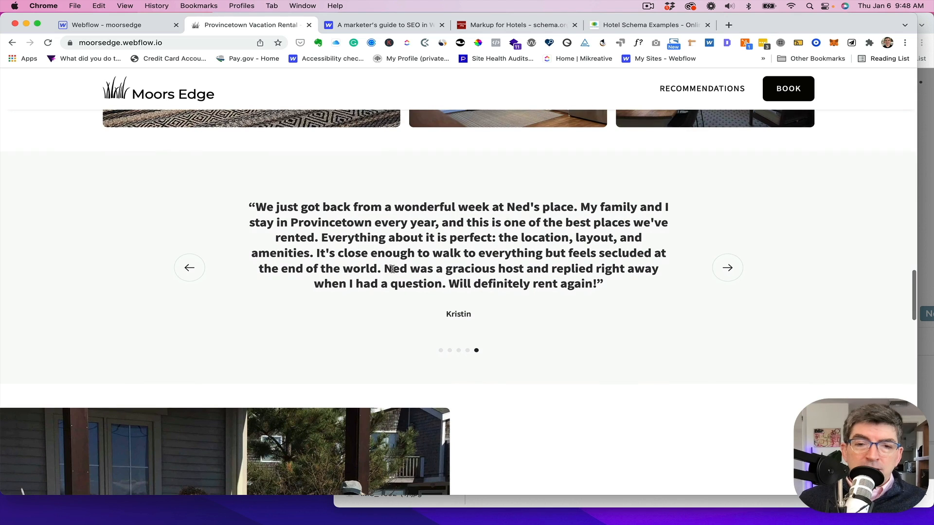
scroll(355, 274, down, 6)
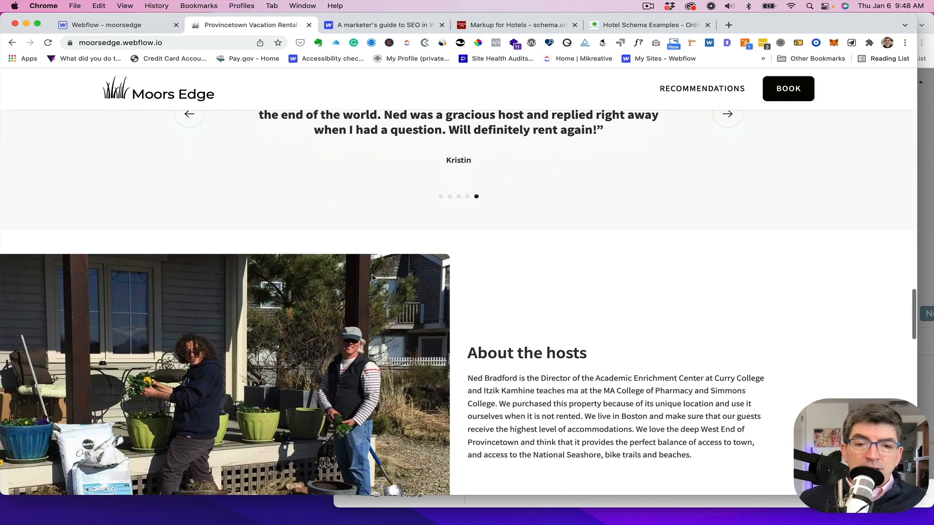
scroll(373, 278, down, 5)
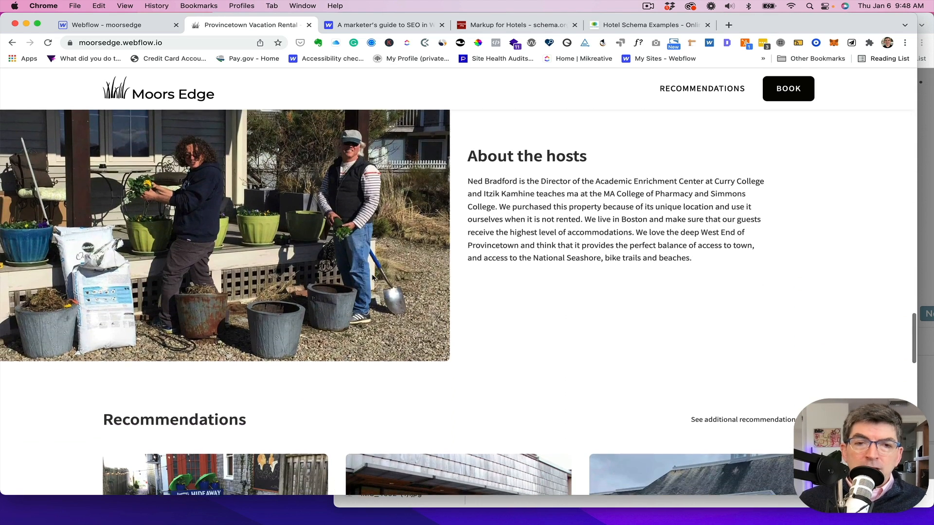
scroll(373, 277, down, 4)
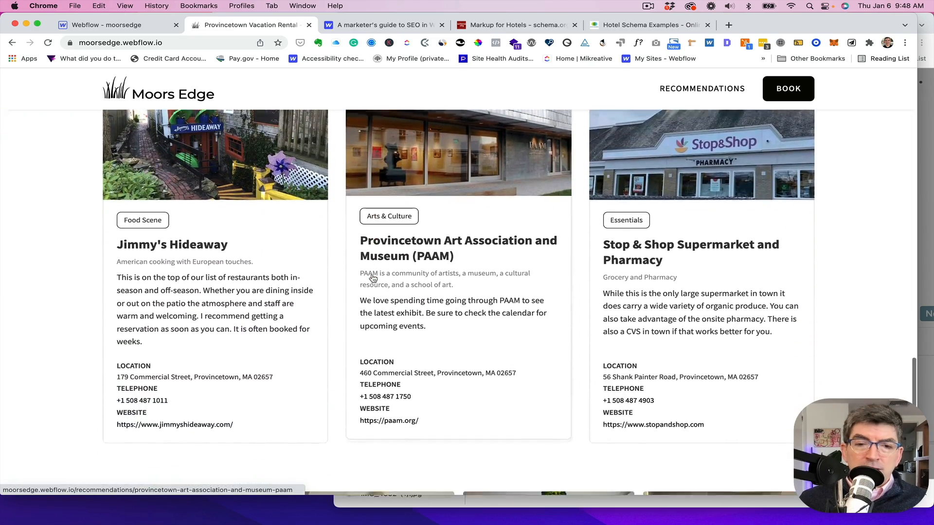
scroll(373, 279, down, 10)
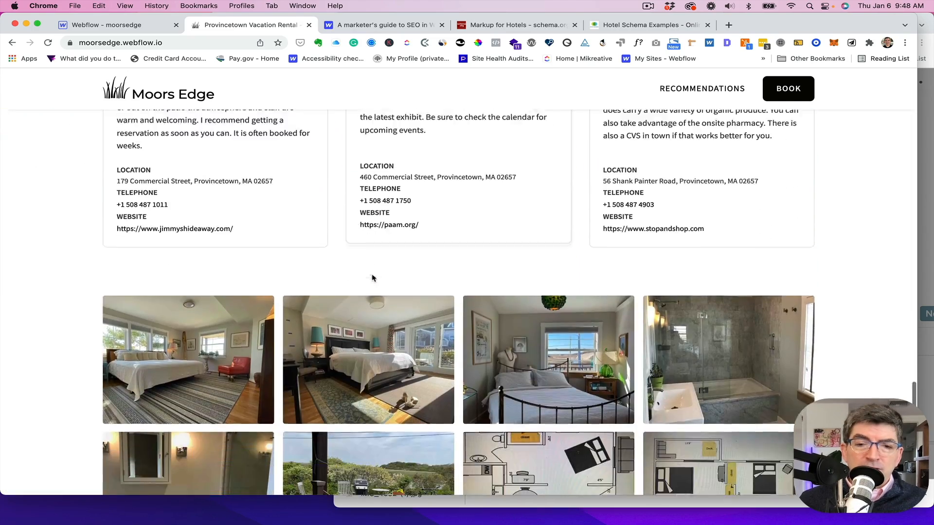
scroll(373, 278, down, 4)
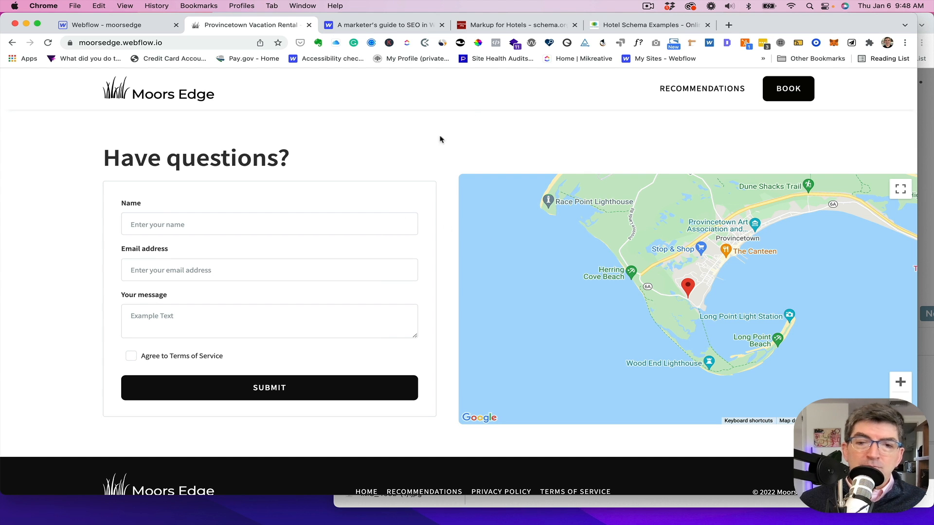
- Open the full recommendations page and test its Arts & Culture and Food Scene filters, clearing both again
scroll(536, 155, up, 10)
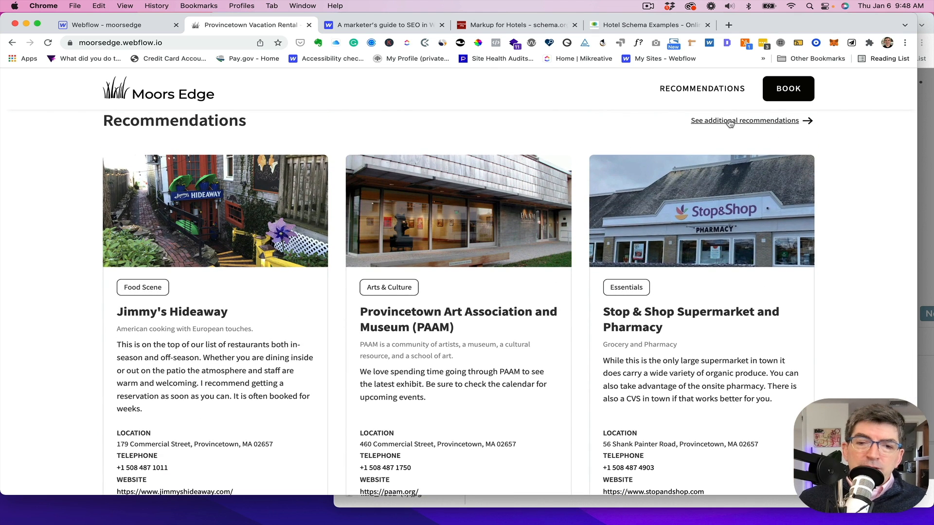
click(730, 121)
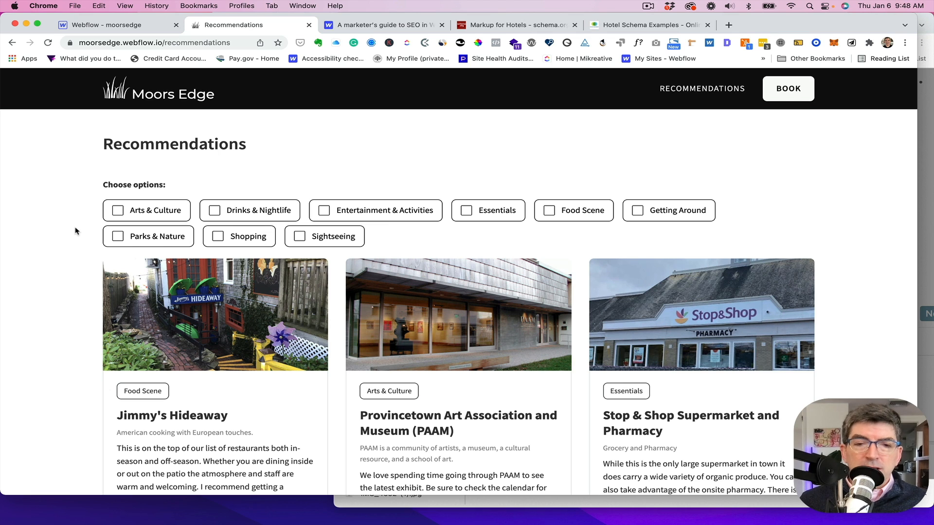
click(142, 214)
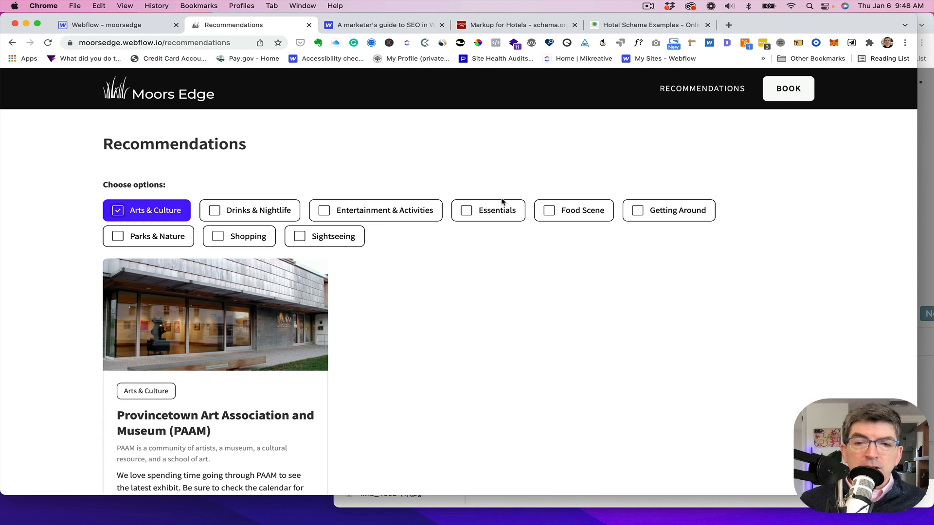
click(593, 214)
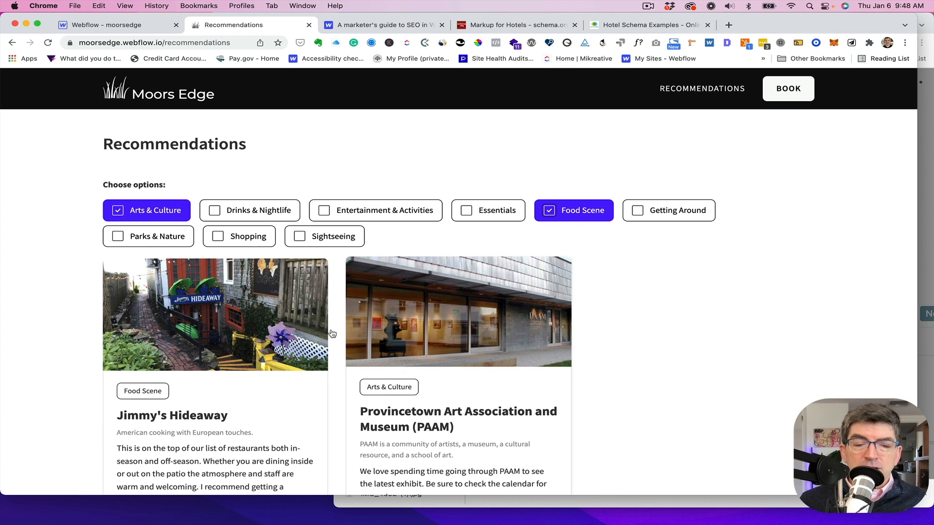
click(152, 211)
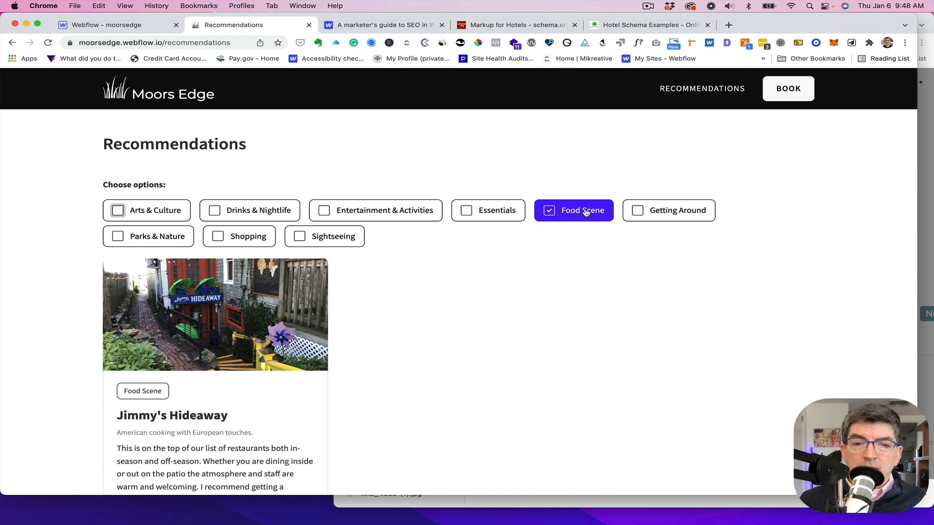
click(562, 209)
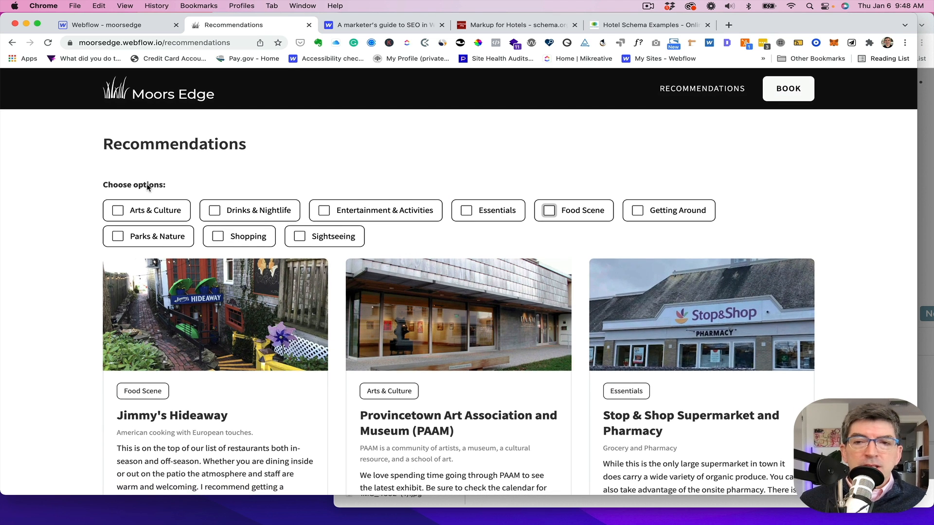
- Open the Webflow blog article on the marketer's guide to SEO and view its title and introduction
click(393, 28)
scroll(261, 120, up, 15)
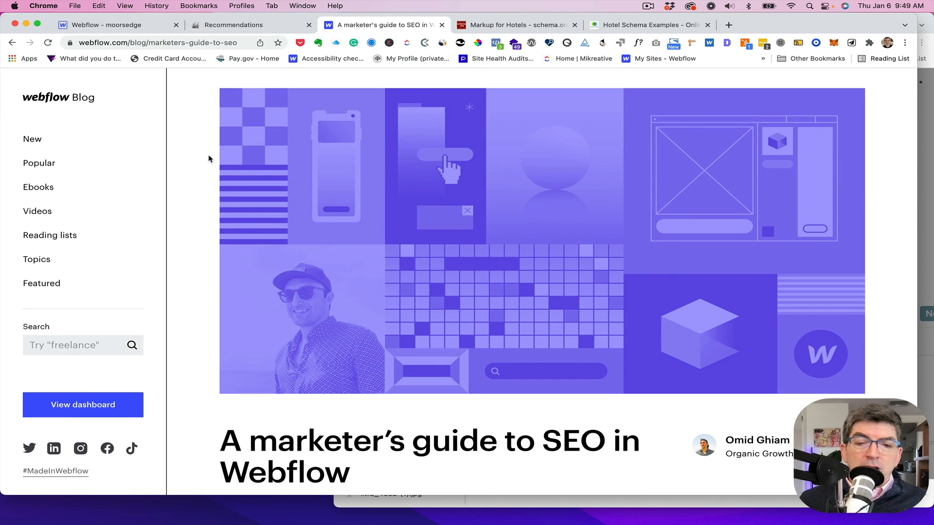
scroll(208, 155, down, 5)
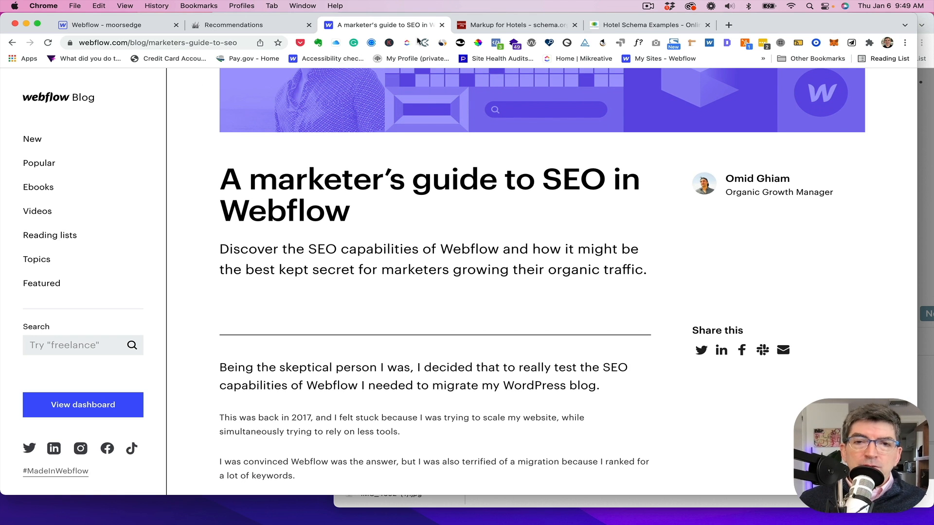
- Switch to the Notion content calendar page and review the reference links and the Goals list
click(925, 22)
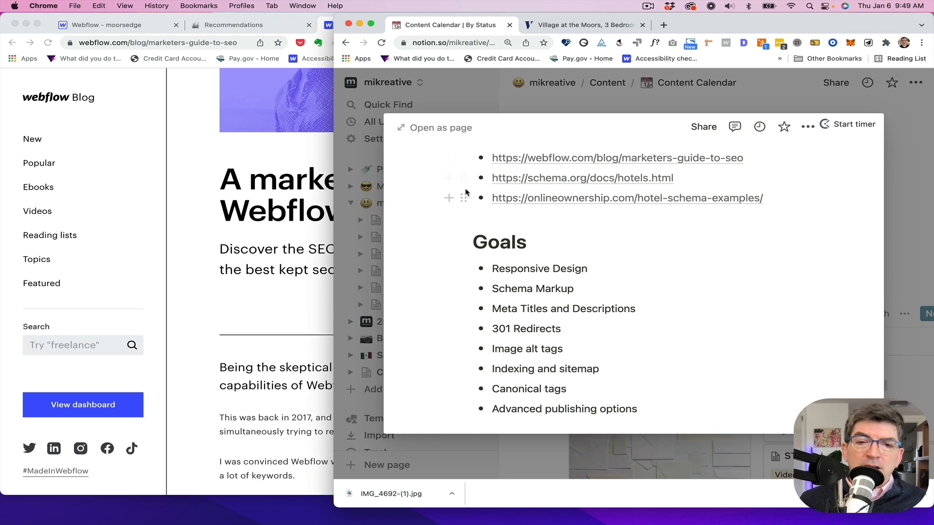
scroll(466, 193, down, 2)
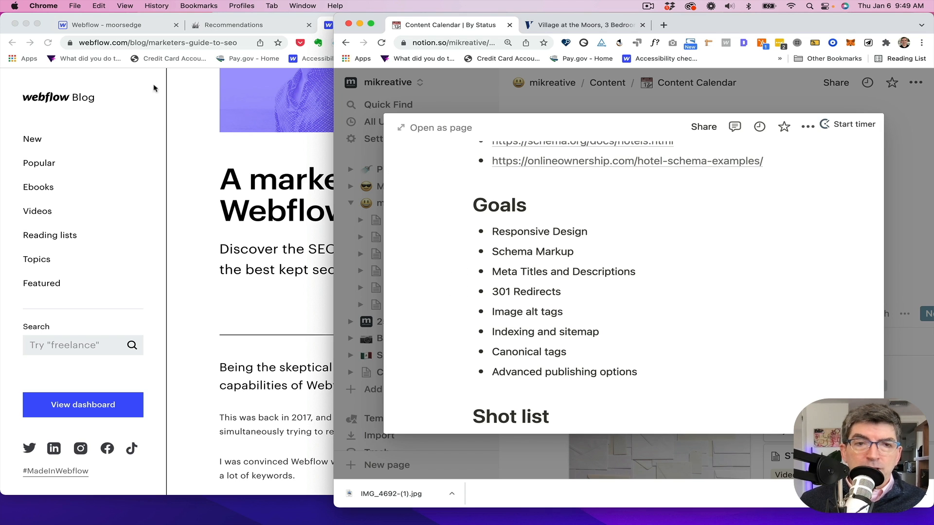
- Return to the published Moors Edge site and go from the recommendations page to its homepage
click(119, 29)
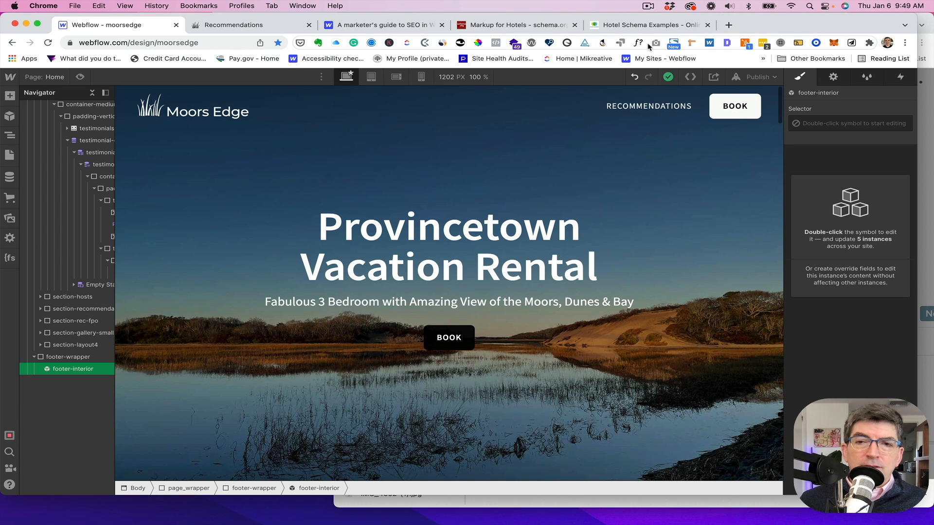
click(266, 28)
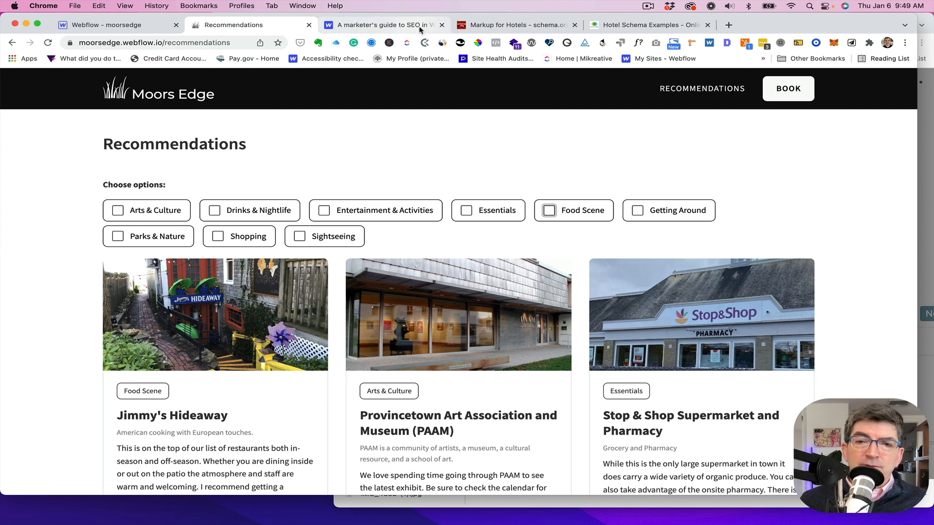
click(153, 95)
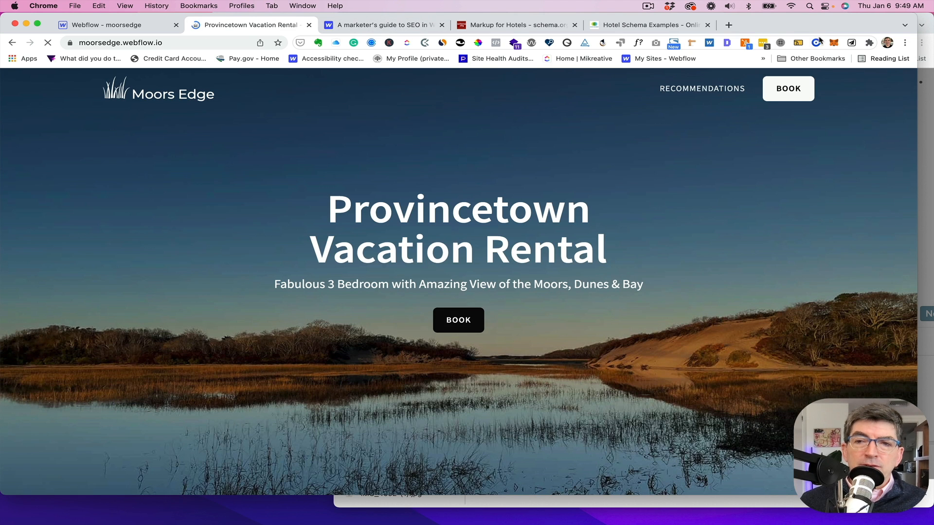
- Preview the homepage side by side at phone, medium and large screen sizes, and restore the normal page view
click(798, 43)
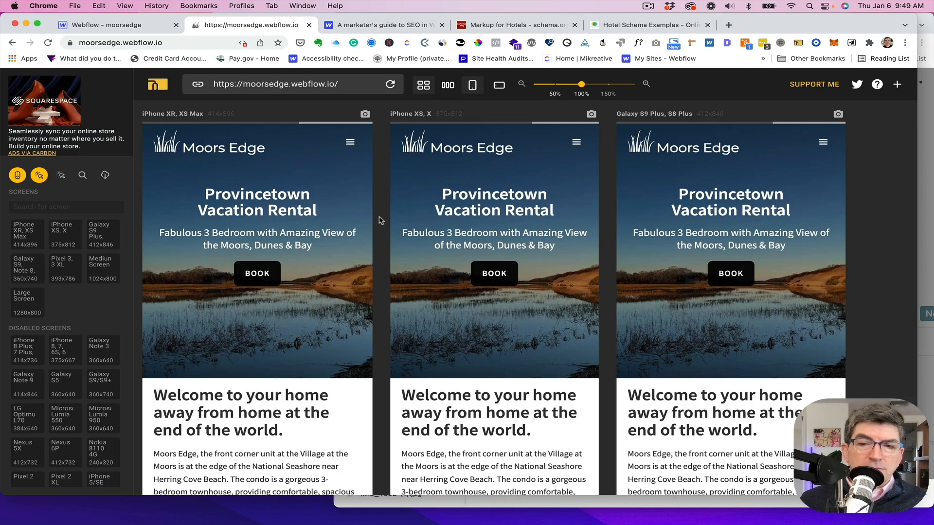
scroll(381, 220, down, 5)
scroll(381, 220, down, 10)
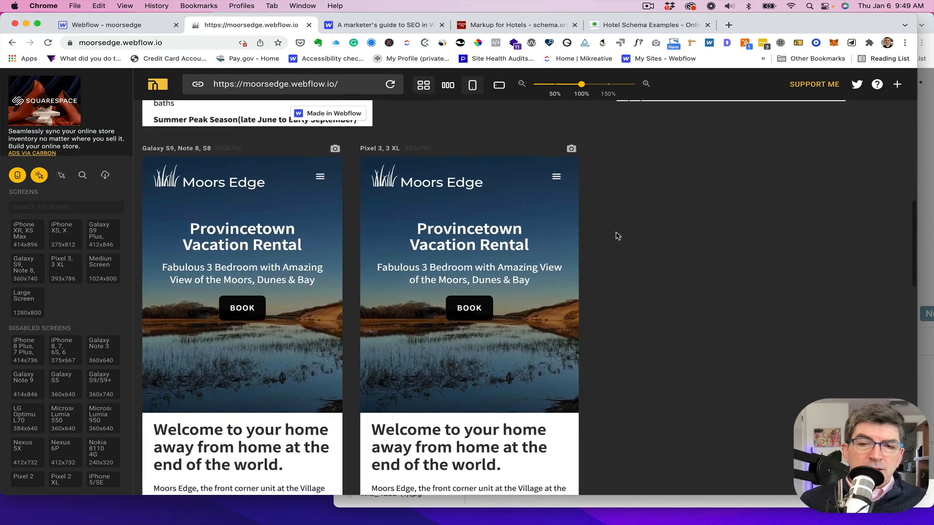
scroll(643, 233, down, 10)
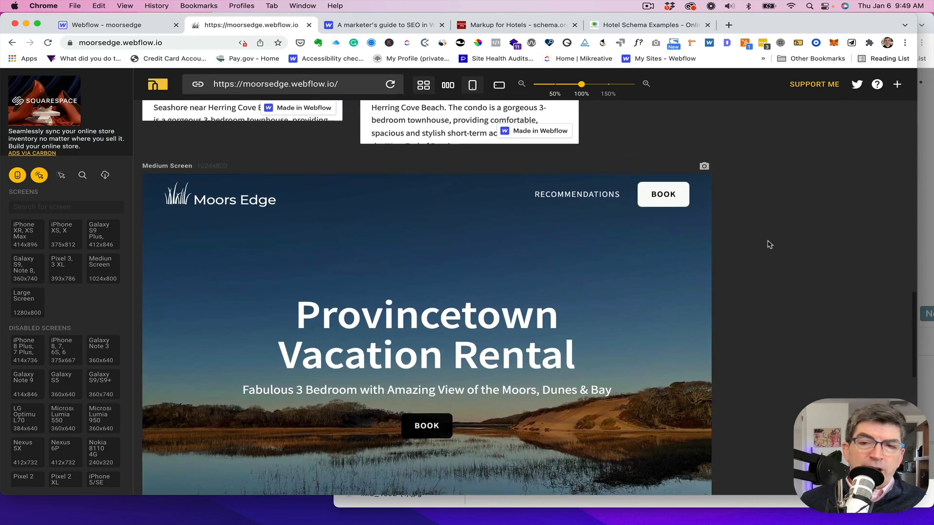
scroll(806, 242, down, 10)
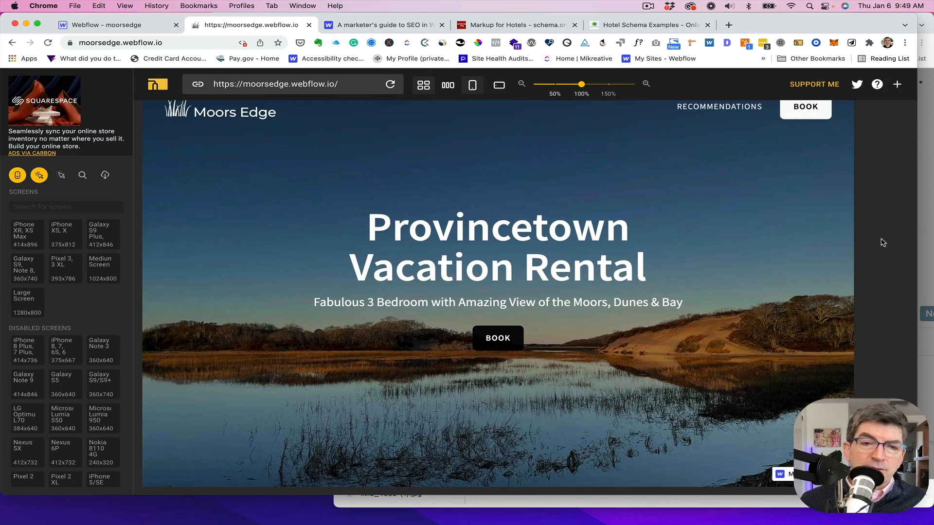
scroll(883, 243, up, 15)
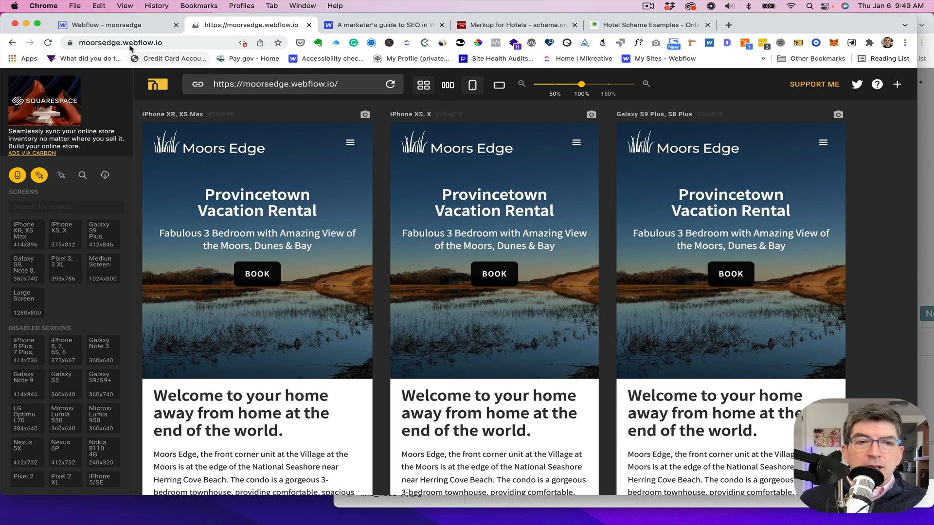
click(48, 42)
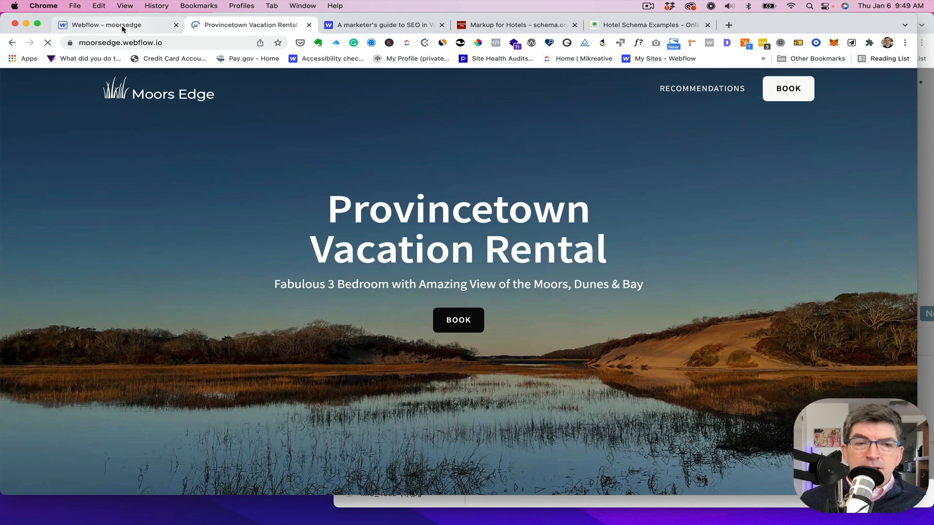
- Switch to the Webflow Designer and open the page settings of the Home page
click(123, 29)
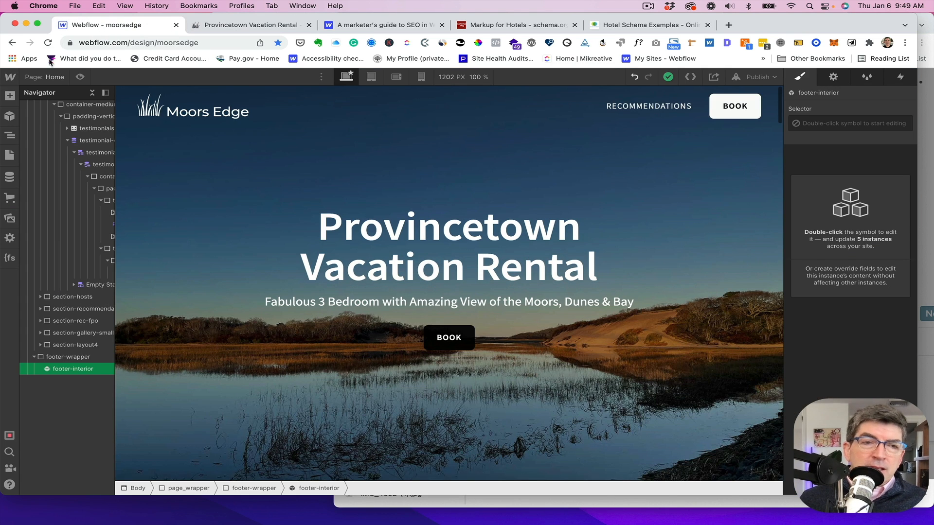
click(51, 79)
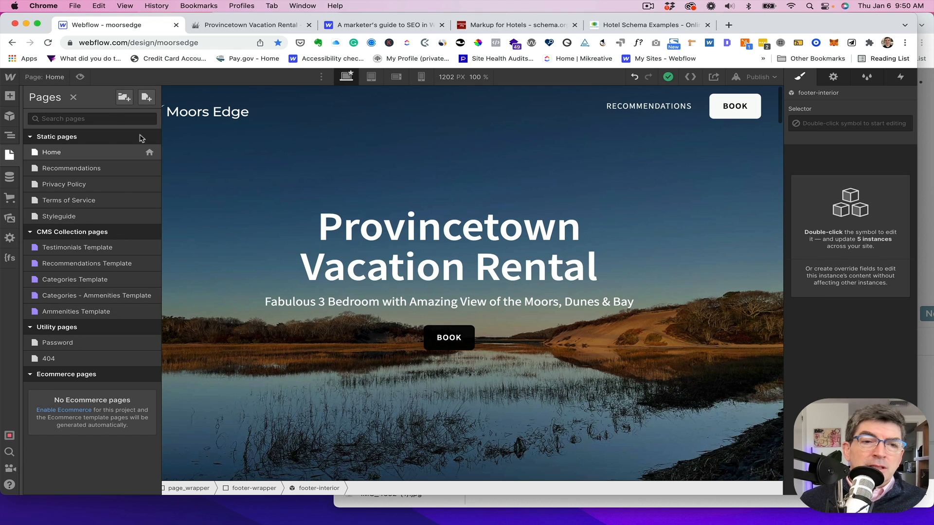
click(150, 153)
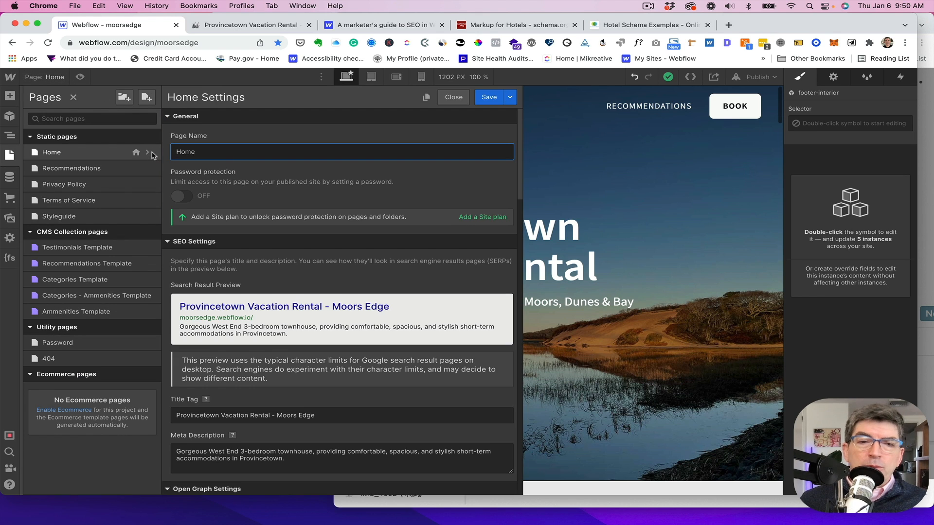
- Switch to the Schema.org hotel markup documentation, open the Accommodation type and go to its more specific Apartment type
click(498, 30)
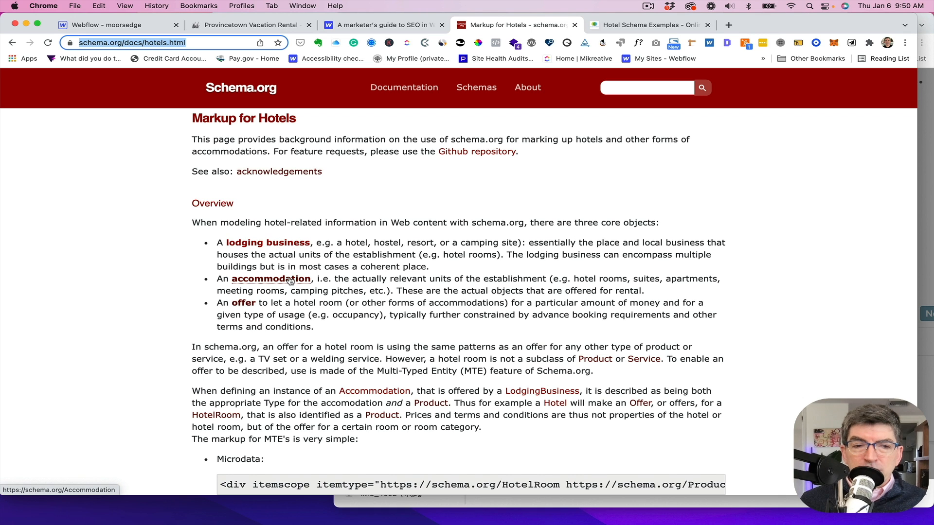
click(257, 281)
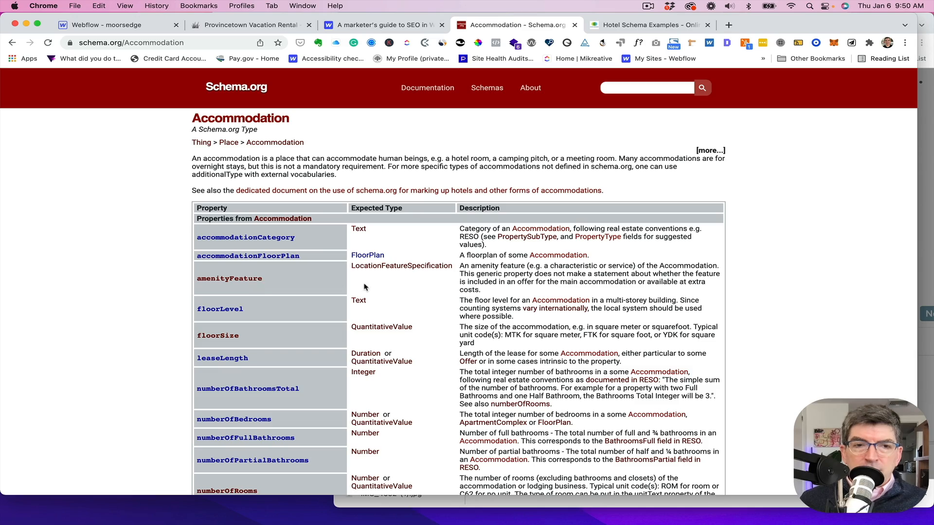
scroll(365, 286, down, 20)
scroll(366, 286, down, 15)
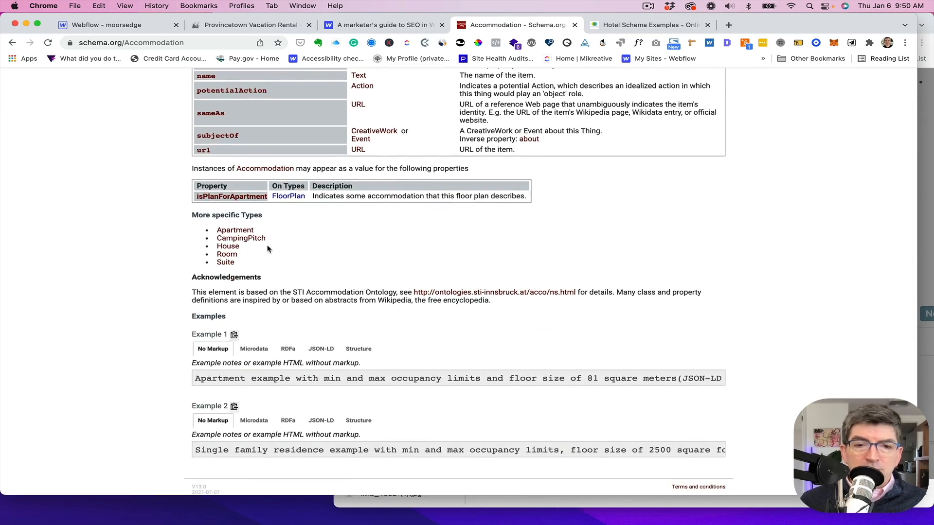
click(227, 231)
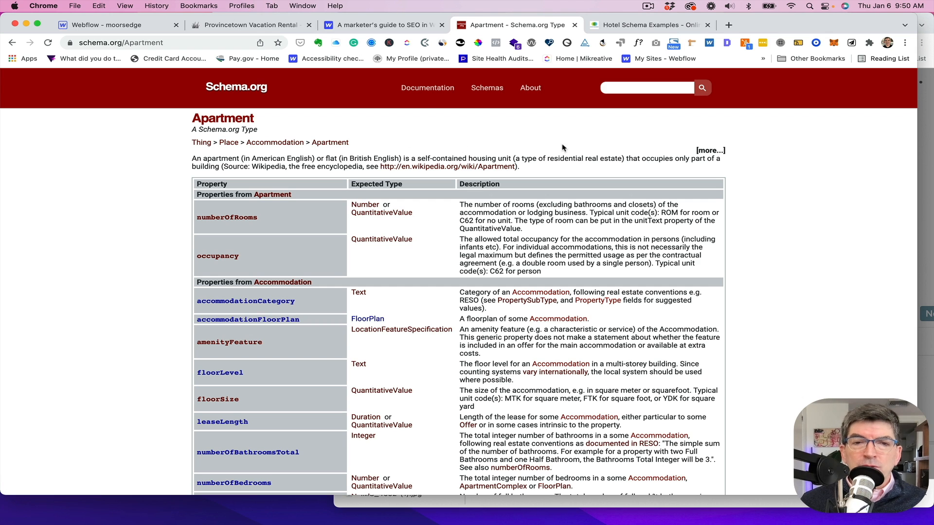
- Return to the Home page settings in Webflow and copy the entire ld+json script from the head custom code
click(103, 27)
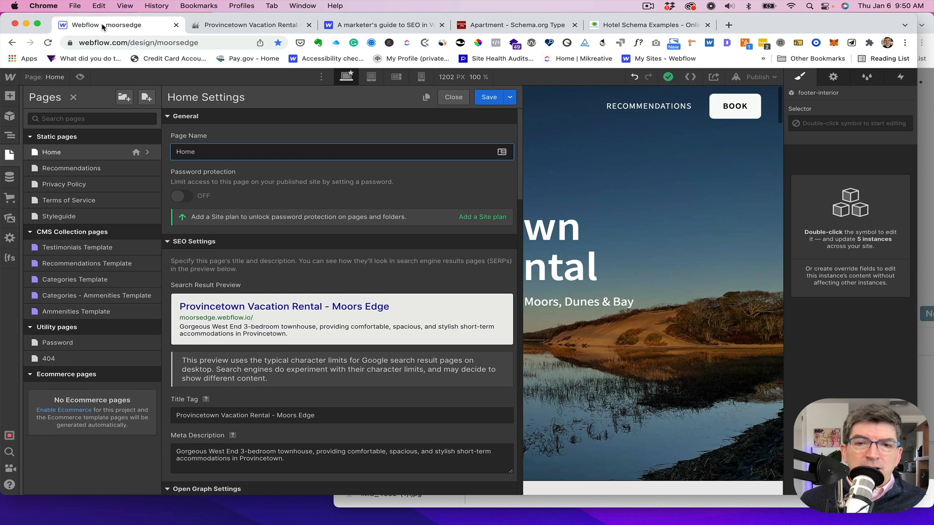
scroll(226, 266, down, 6)
scroll(228, 266, down, 12)
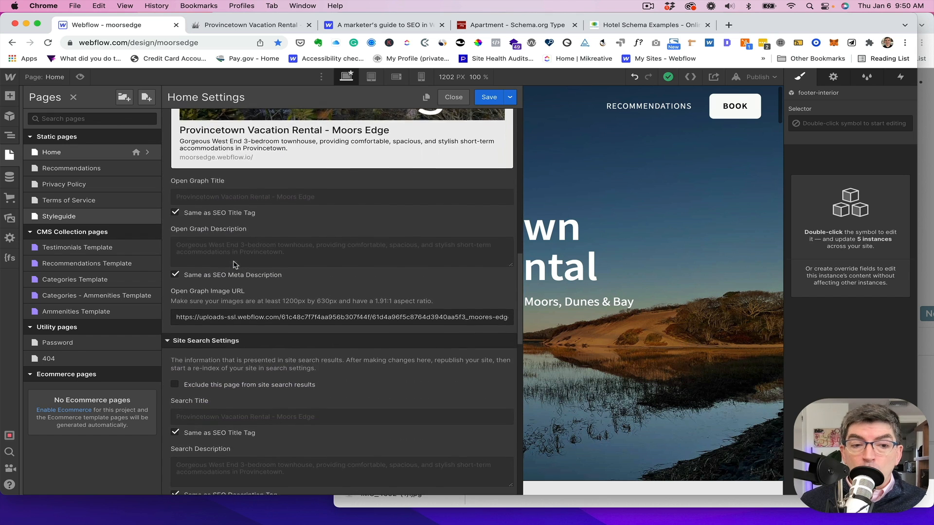
scroll(234, 266, down, 3)
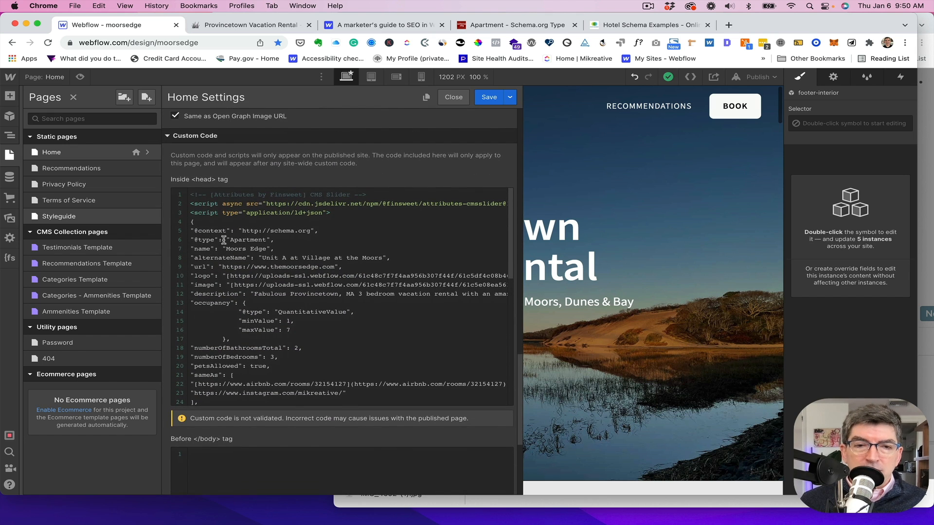
drag(190, 213, 313, 402)
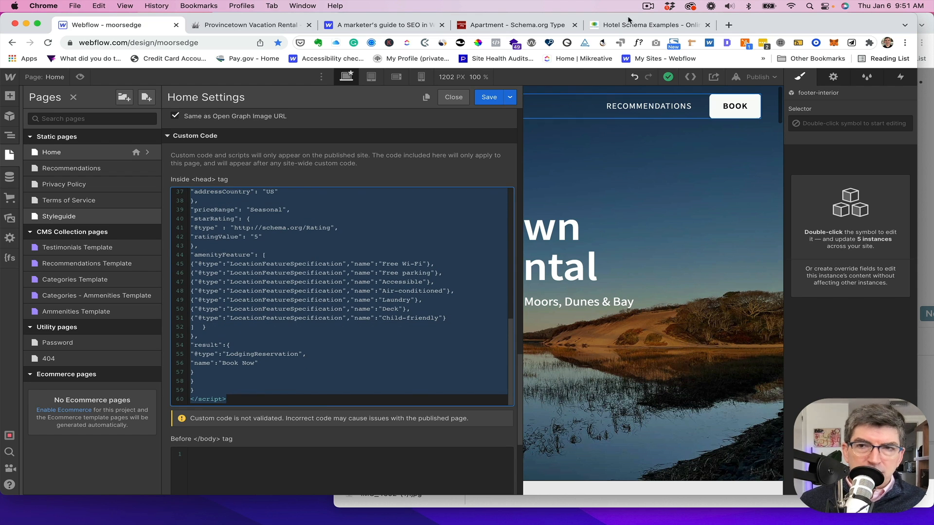
- Create a blank Google Docs document and paste the copied schema script into it
click(729, 26)
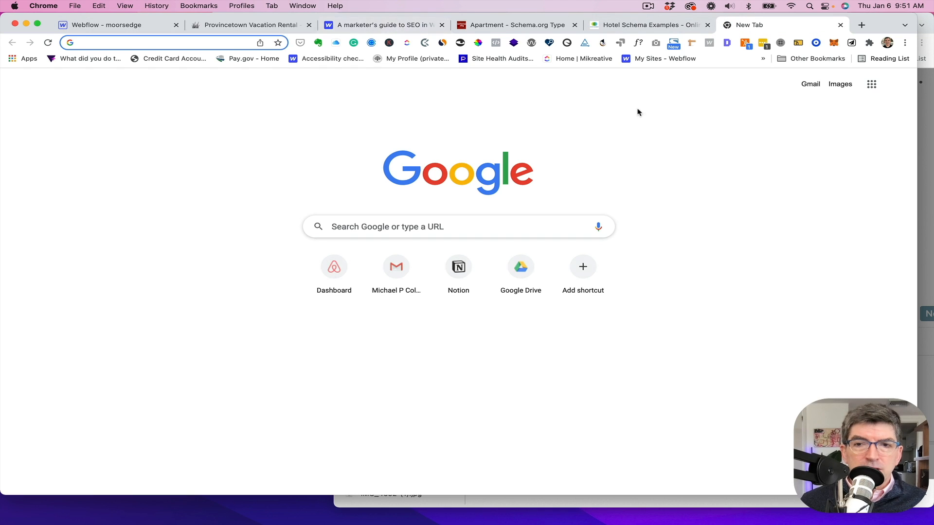
click(870, 88)
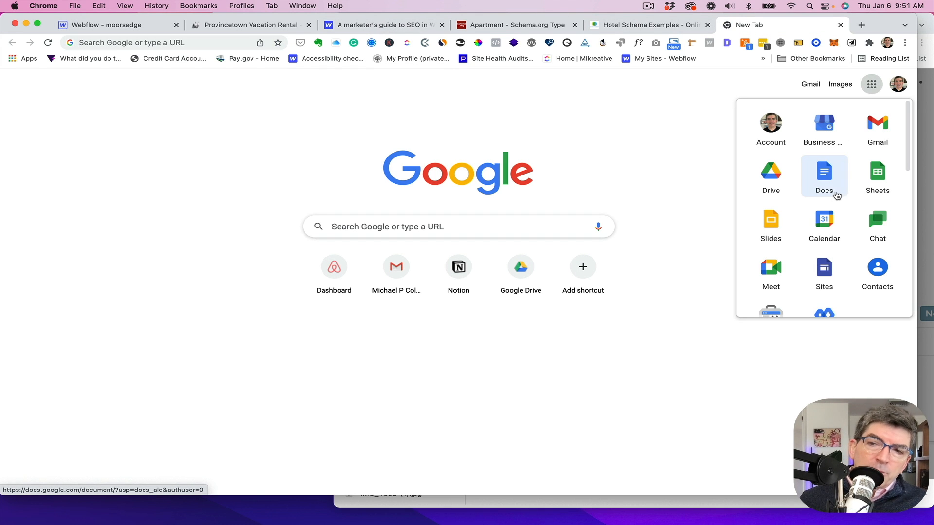
click(826, 187)
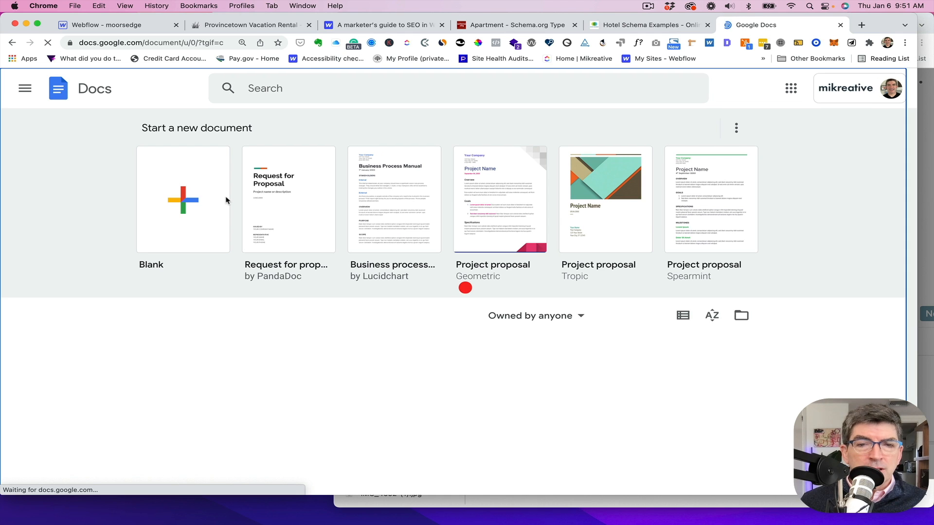
click(227, 199)
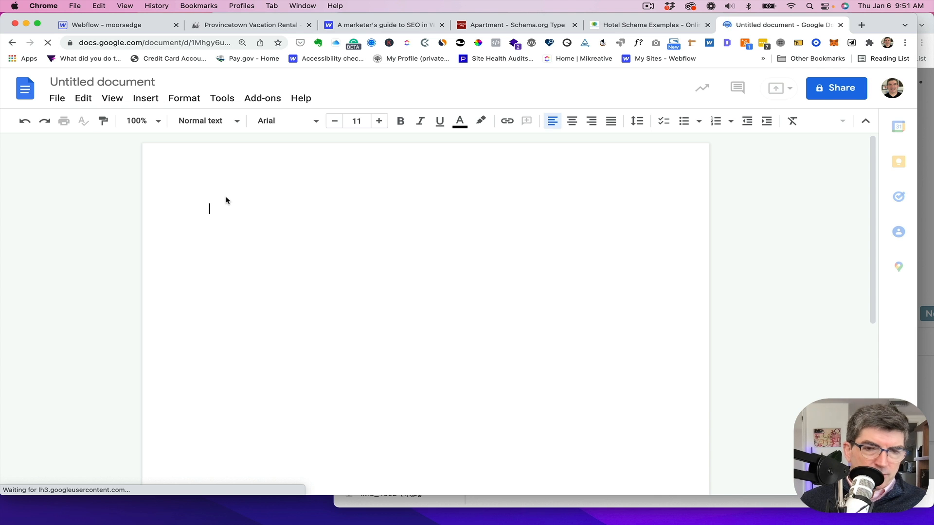
key(super+v)
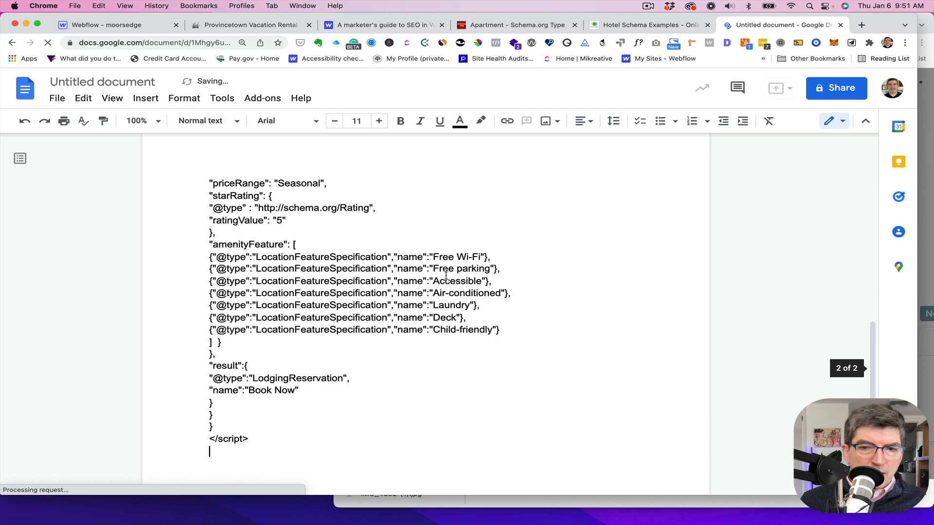
- Insert "the" before "Village" in the alternateName value of the pasted schema script
scroll(453, 278, up, 5)
scroll(453, 278, up, 7)
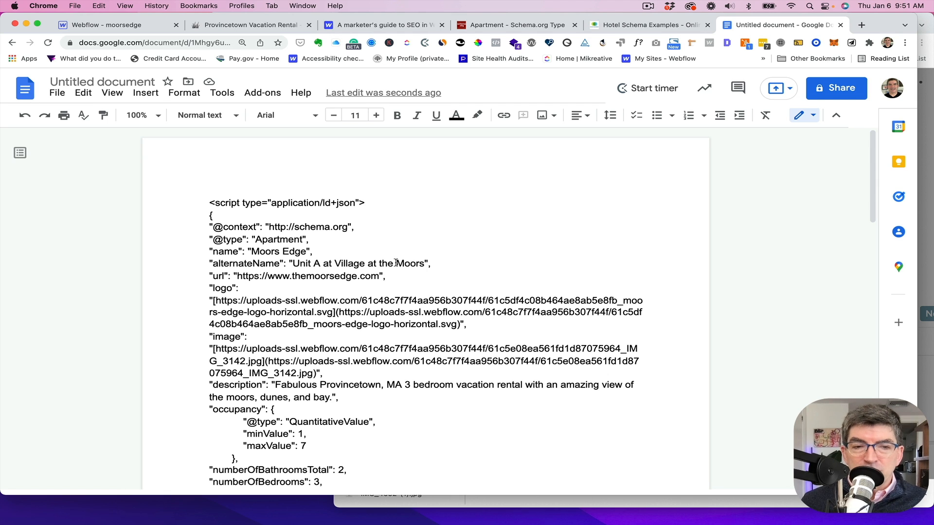
click(335, 264)
text(the)
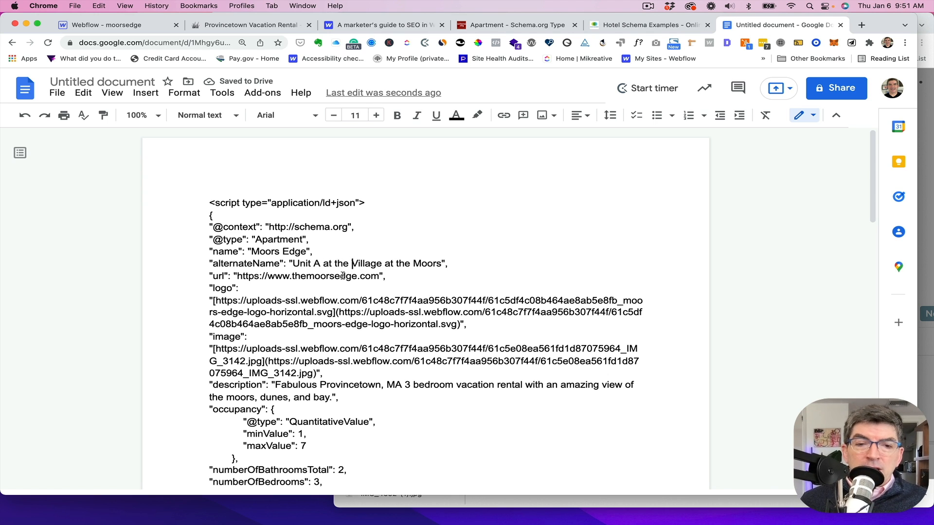
- Read the logo and image entries in the document, and view their full URLs in the Home page's head code in Webflow
scroll(309, 307, down, 4)
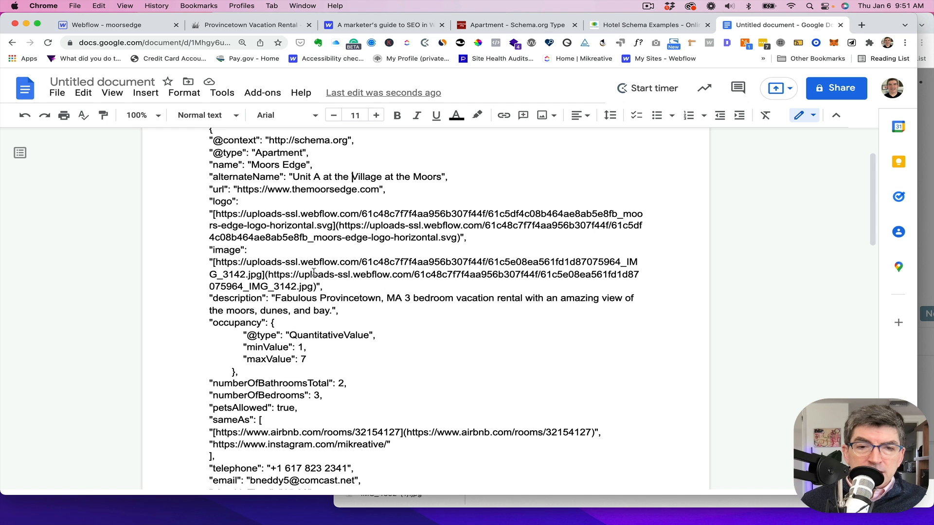
scroll(314, 273, down, 2)
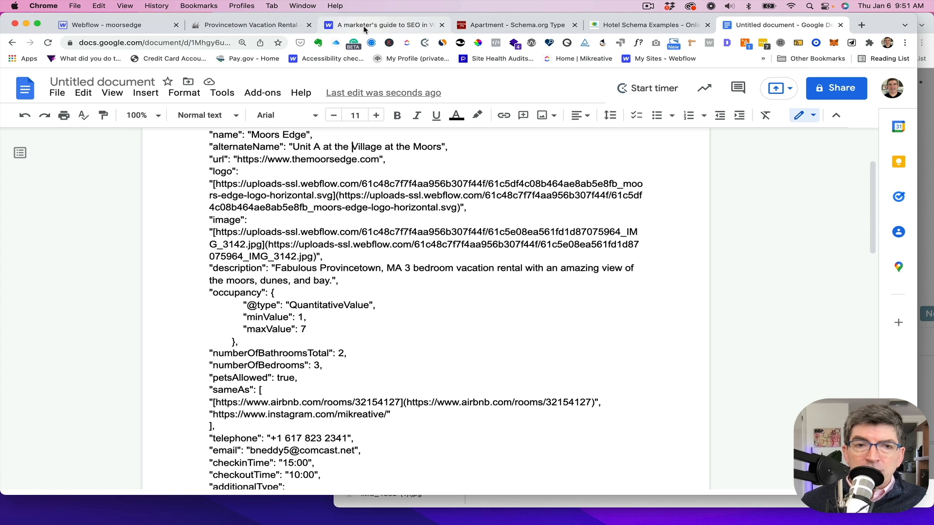
click(101, 26)
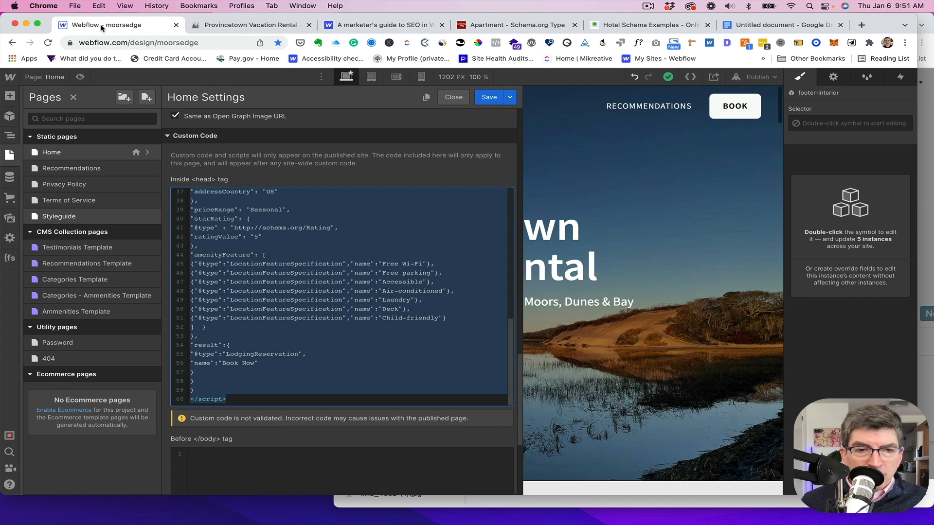
scroll(276, 206, up, 10)
scroll(323, 269, right, 10)
scroll(347, 274, right, 5)
scroll(346, 274, right, 5)
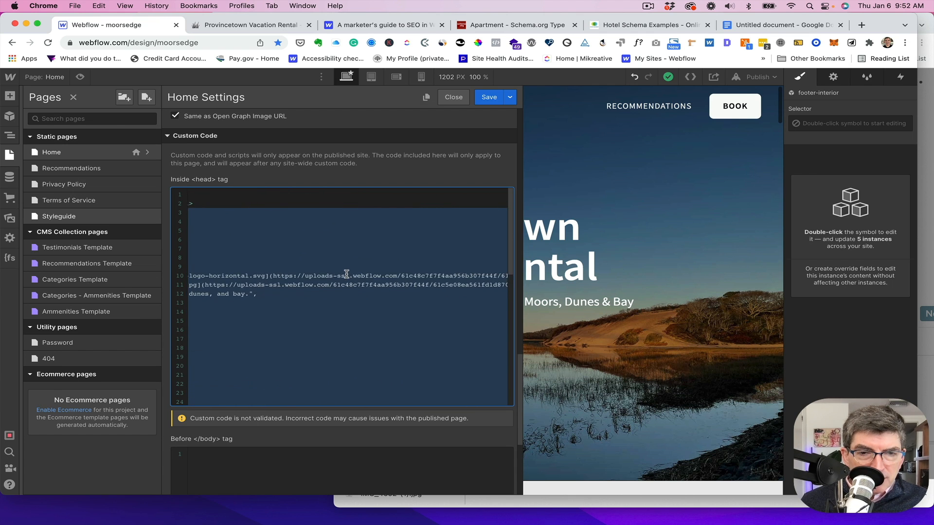
scroll(346, 274, right, 6)
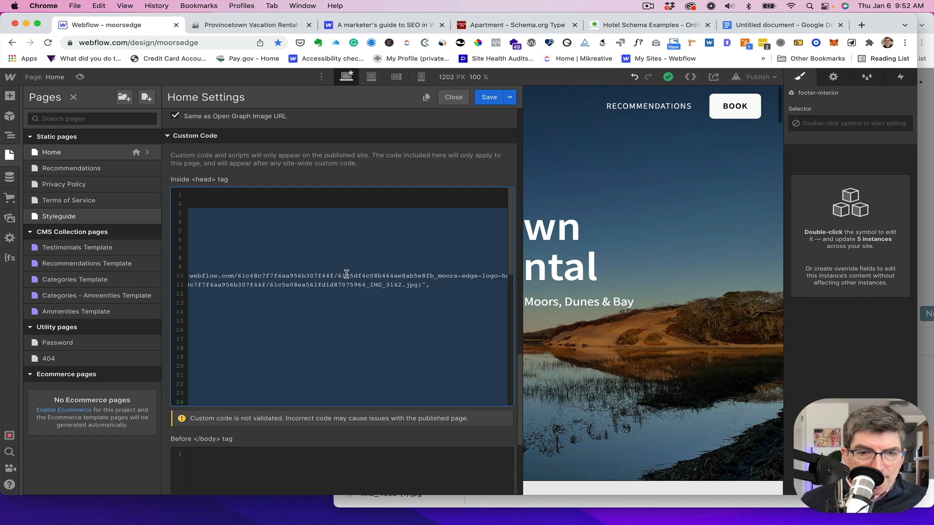
scroll(347, 273, right, 2)
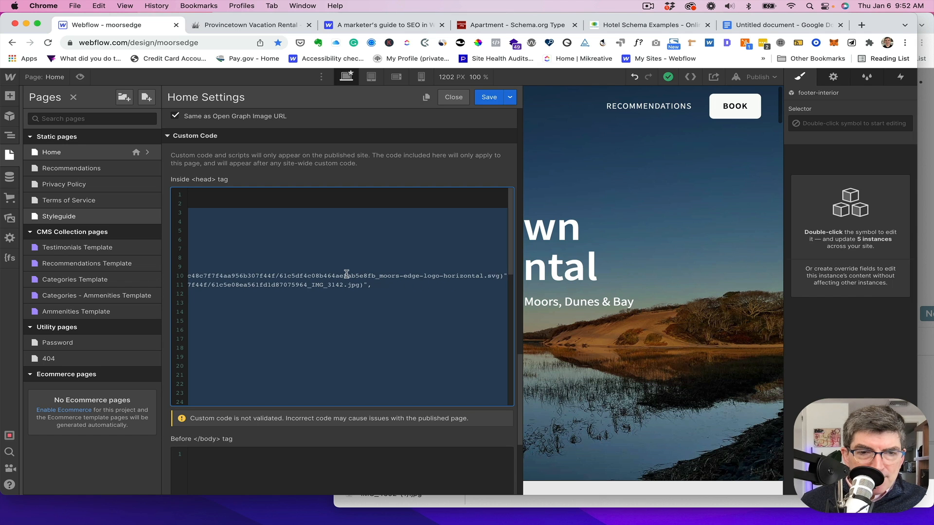
scroll(291, 281, left, 6)
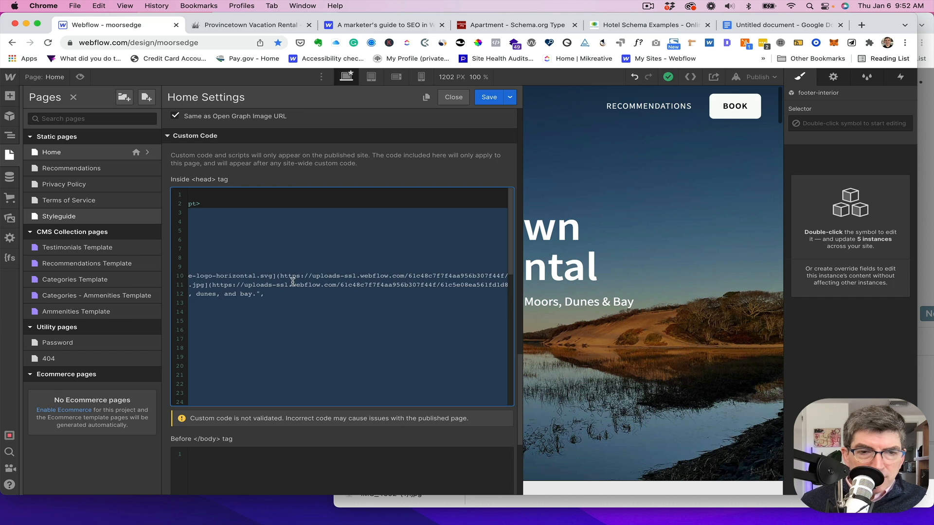
scroll(292, 280, left, 8)
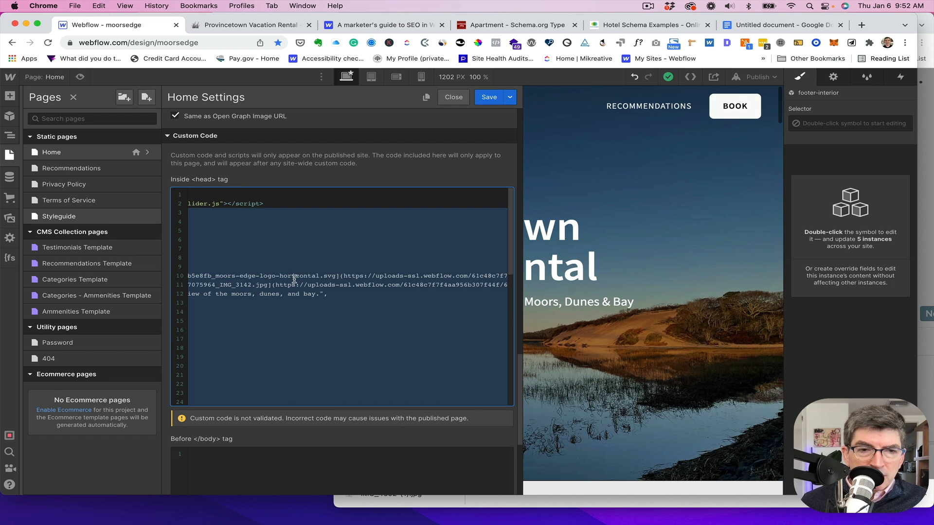
scroll(295, 280, left, 10)
scroll(294, 280, down, 3)
scroll(295, 279, up, 3)
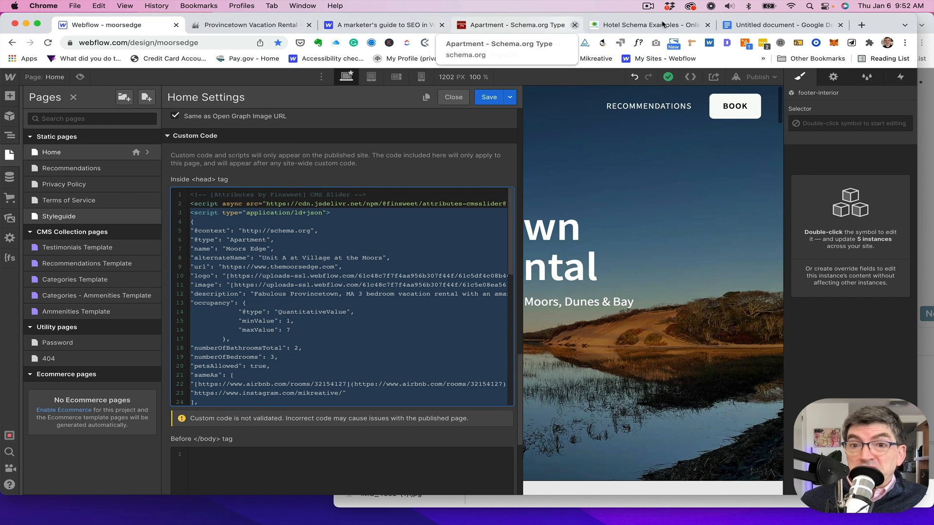
- Return to the Google Docs copy of the script and read the entries from occupancy through the postal address
click(775, 28)
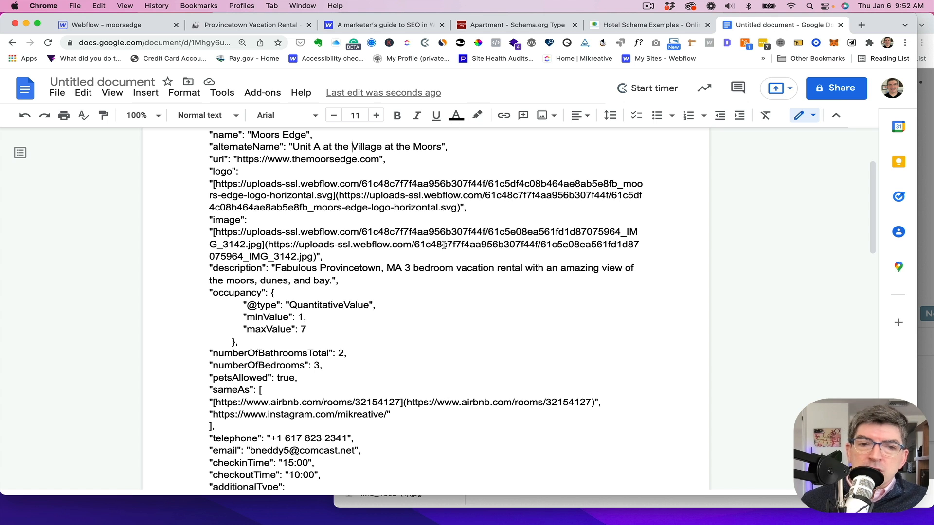
scroll(422, 266, down, 3)
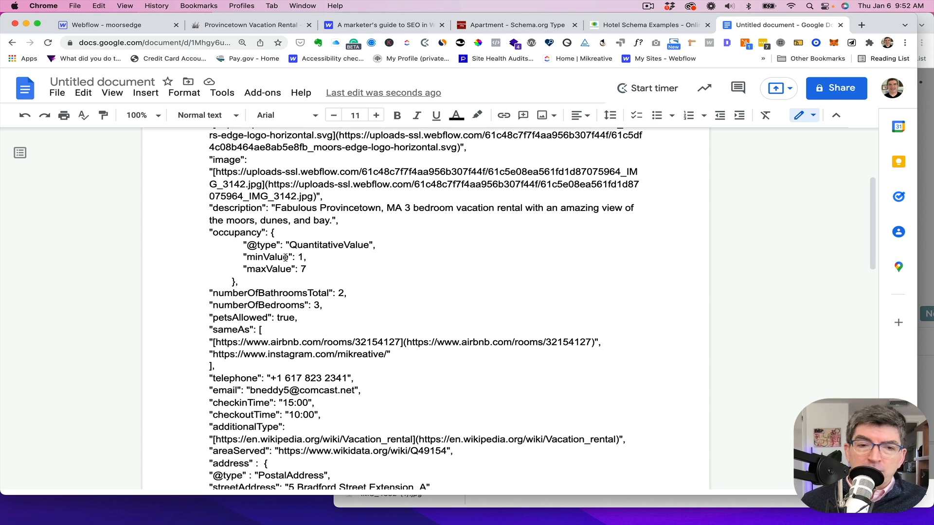
scroll(336, 265, down, 3)
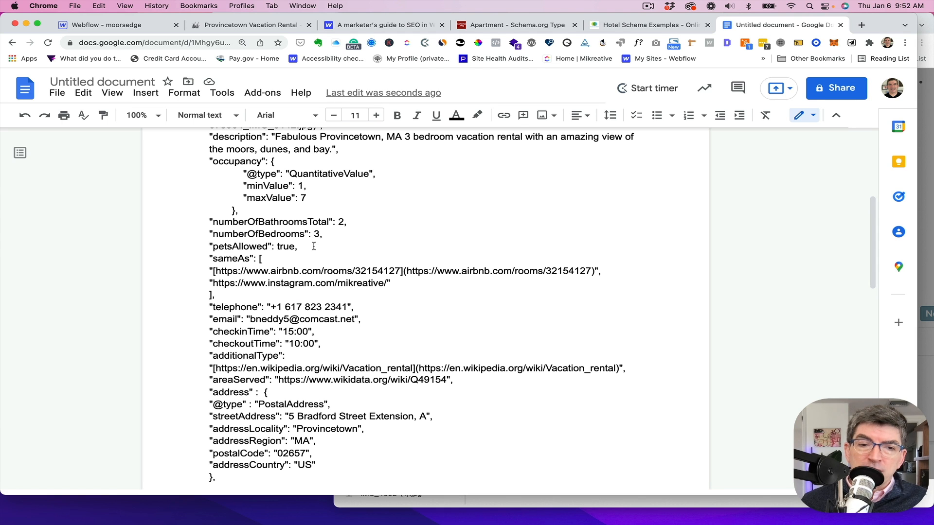
scroll(306, 247, down, 2)
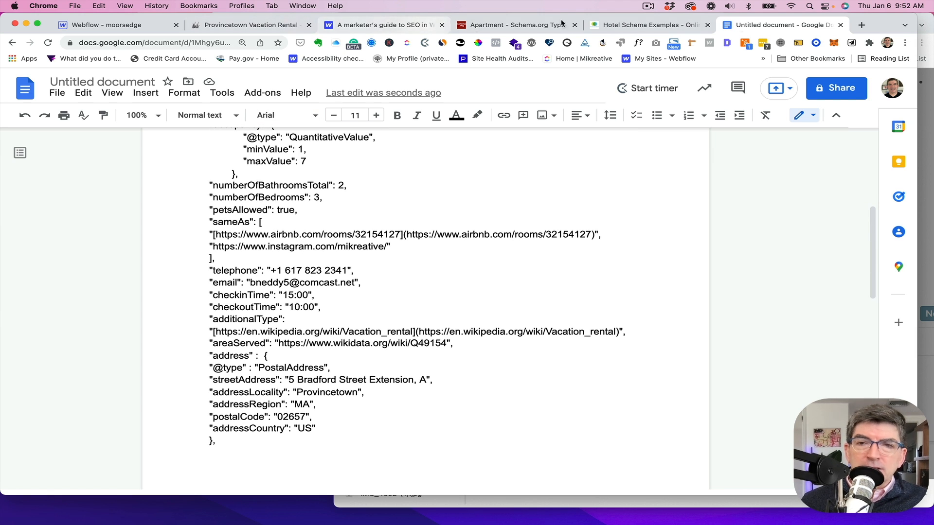
- Switch to the other browser window, open the Vrbo listing for Village at the Moors and copy its page address
click(927, 22)
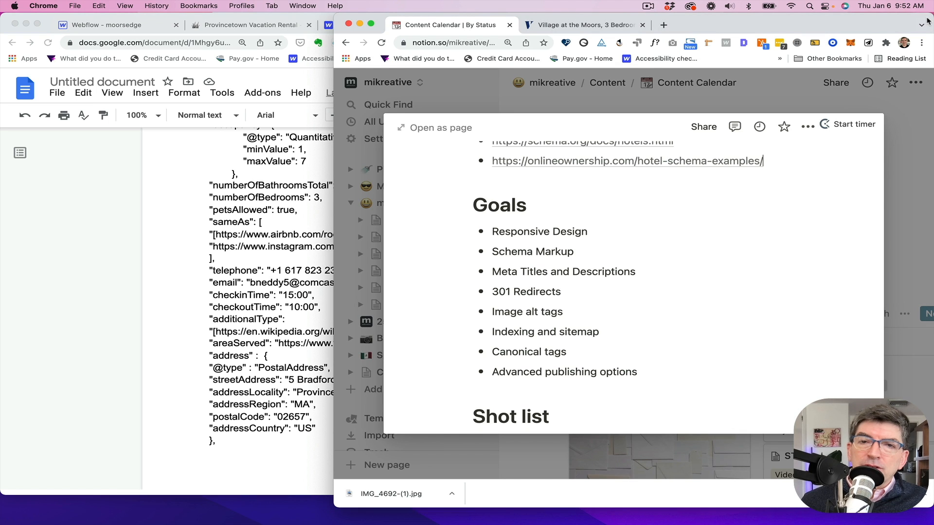
click(615, 24)
click(446, 42)
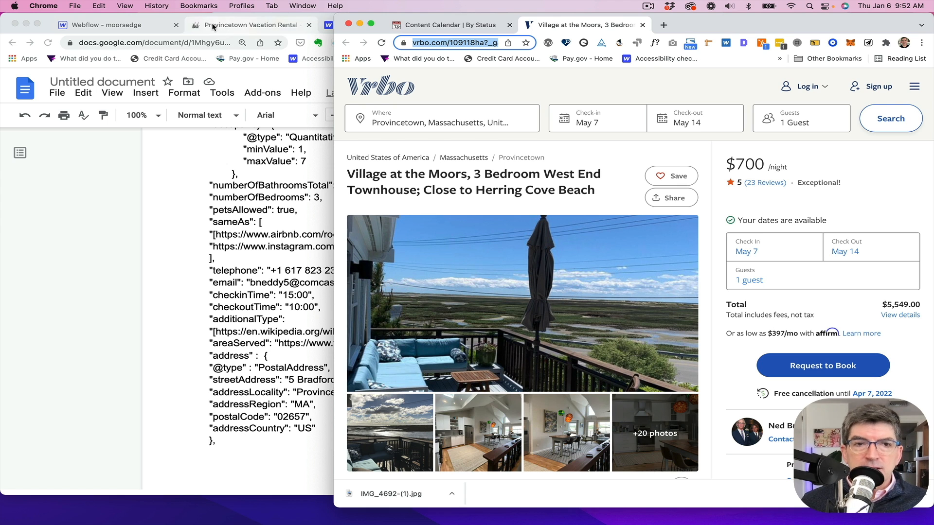
- In the Webflow Home page head code, replace the Instagram URL in the sameAs list with the copied Vrbo listing address
click(108, 25)
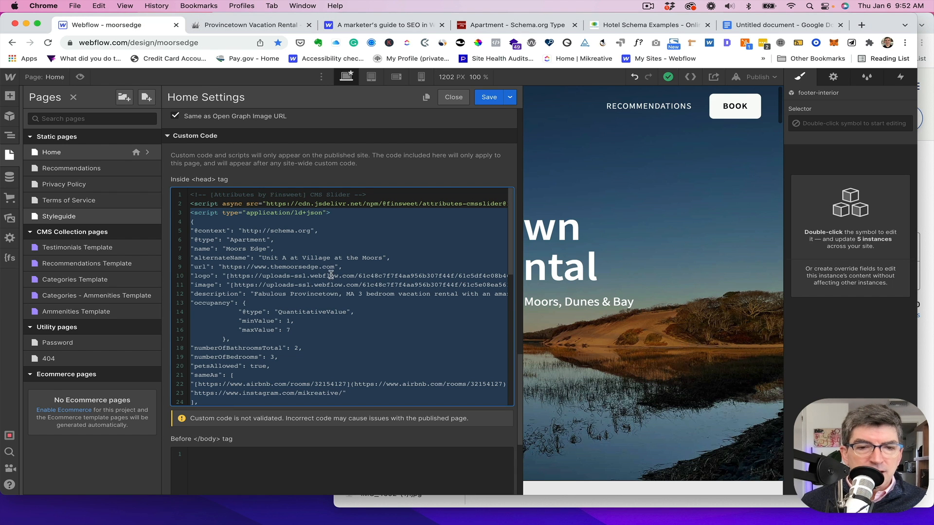
scroll(331, 274, down, 5)
scroll(295, 311, down, 2)
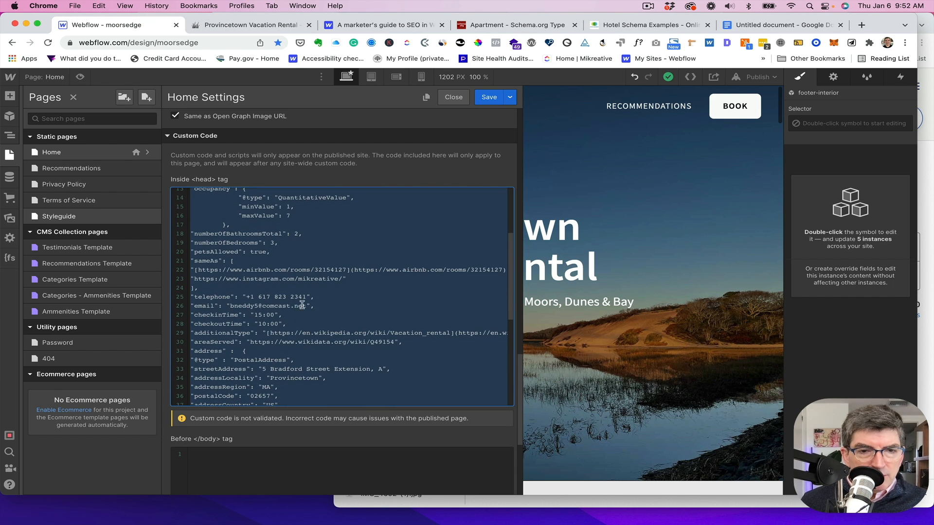
click(301, 278)
drag(343, 279, 195, 280)
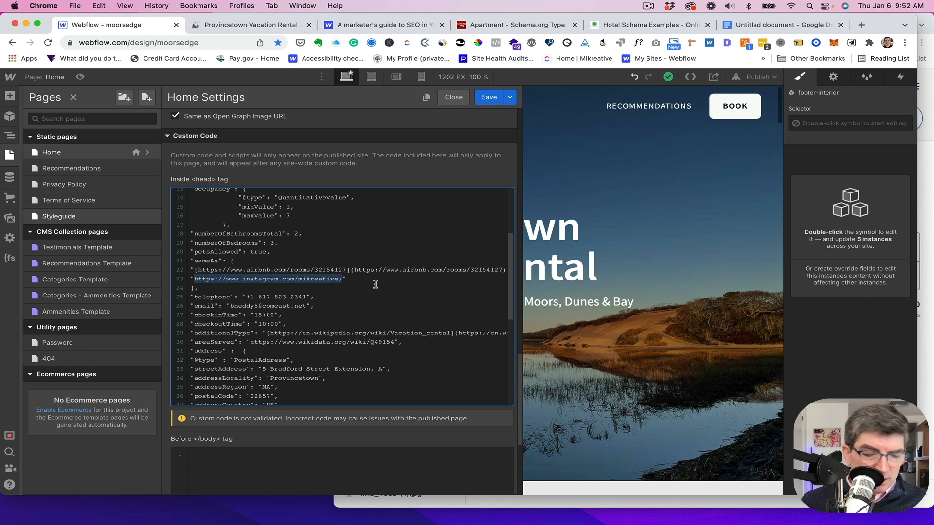
key(super+v)
scroll(375, 284, left, 10)
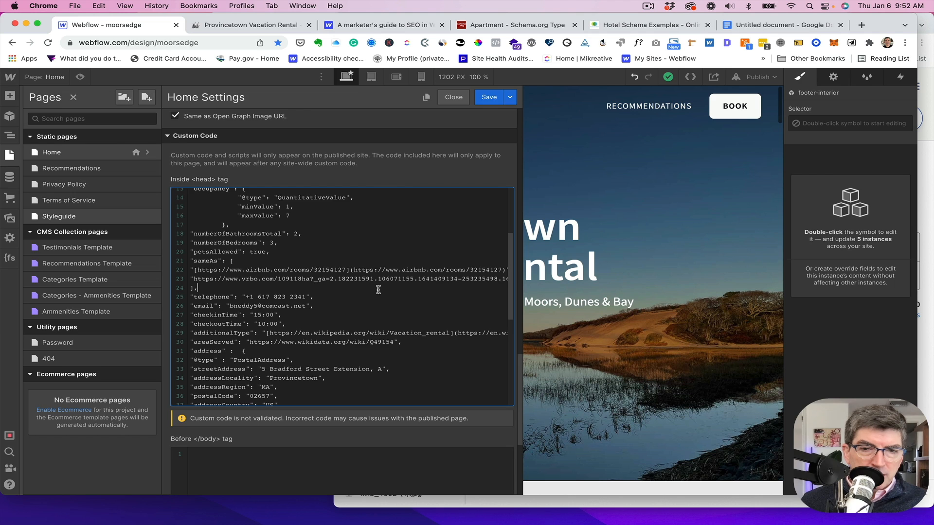
scroll(302, 282, down, 2)
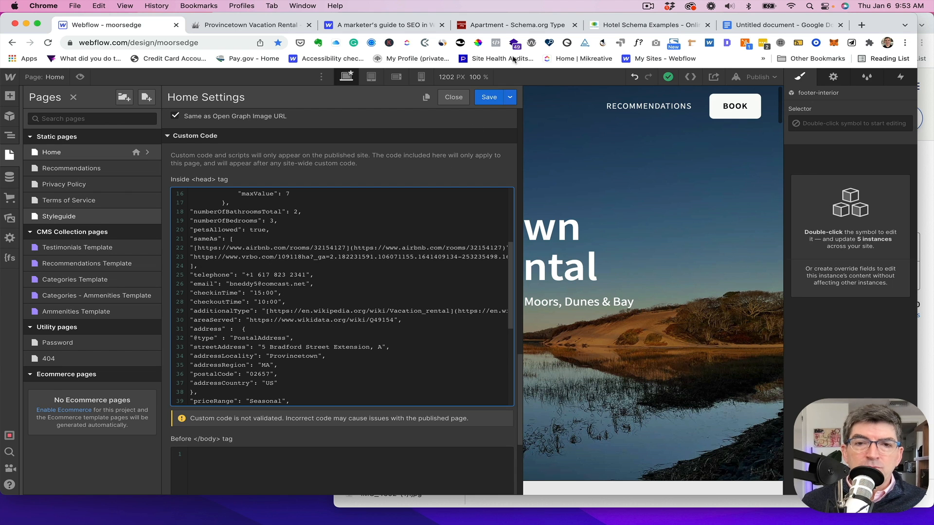
- Return to the Google Docs script and read the entries from check-in time through address, price range, star rating, amenities and reservation result
click(771, 25)
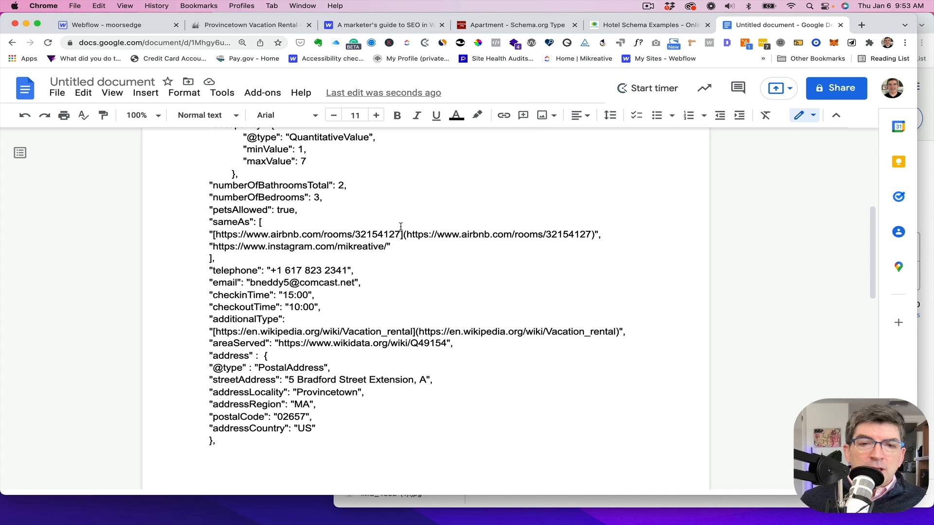
scroll(439, 268, down, 2)
scroll(439, 268, down, 2)
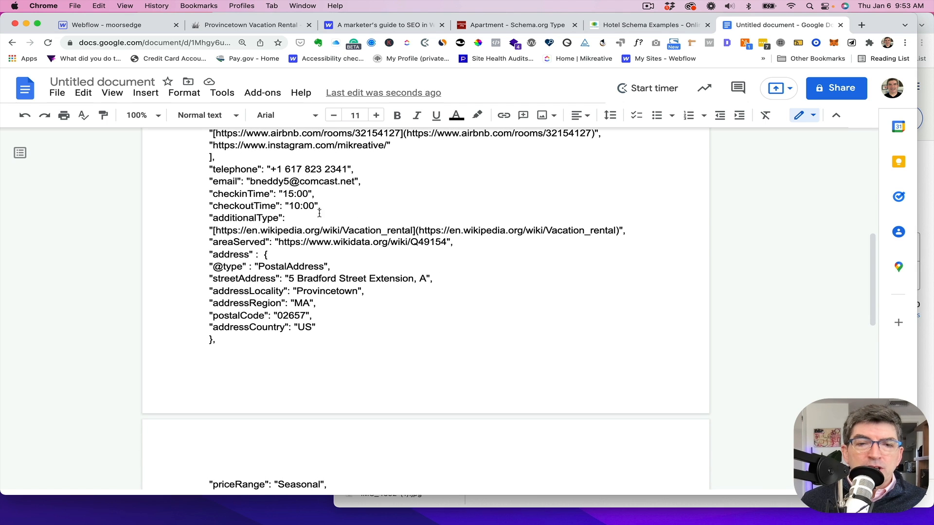
scroll(402, 241, down, 1)
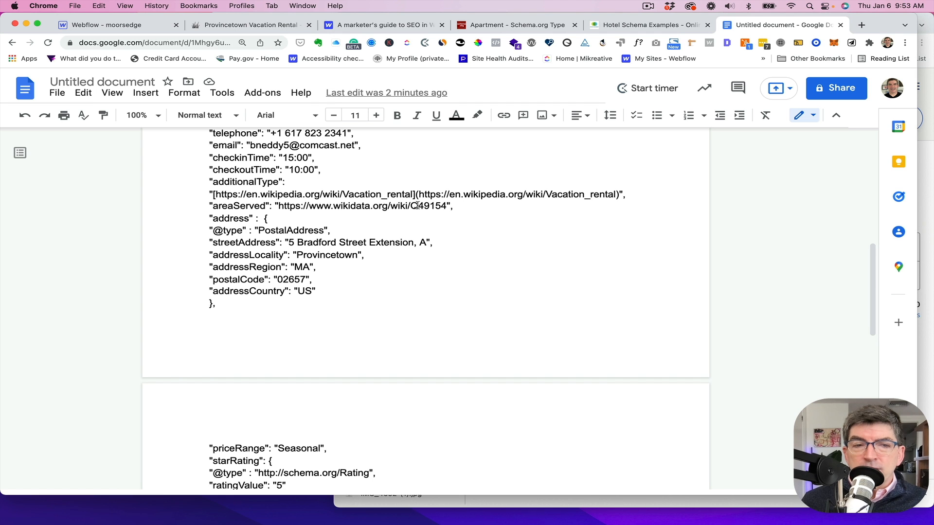
scroll(392, 204, down, 3)
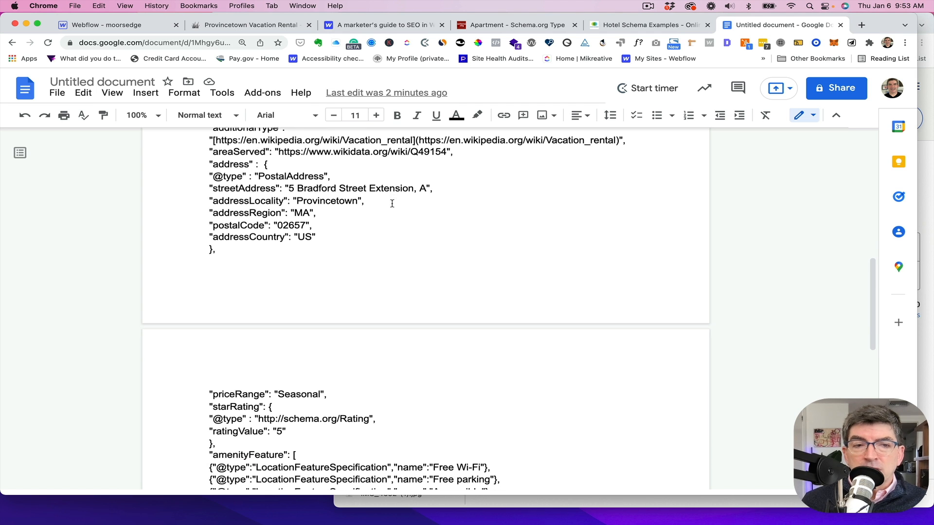
scroll(329, 185, down, 8)
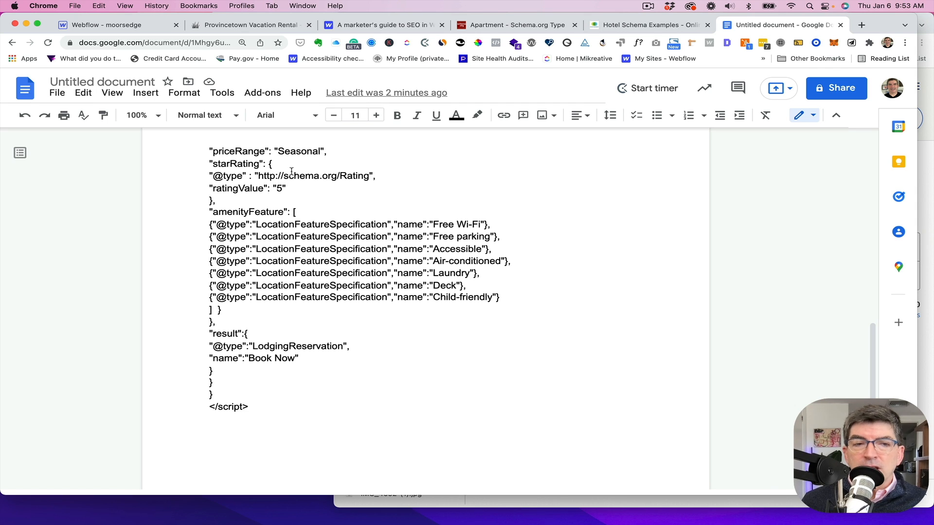
scroll(301, 172, down, 2)
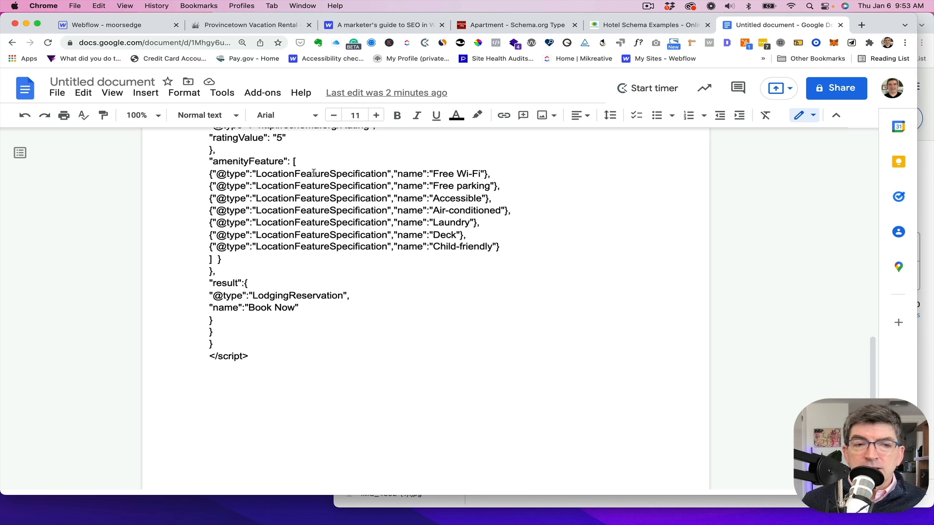
scroll(396, 226, down, 3)
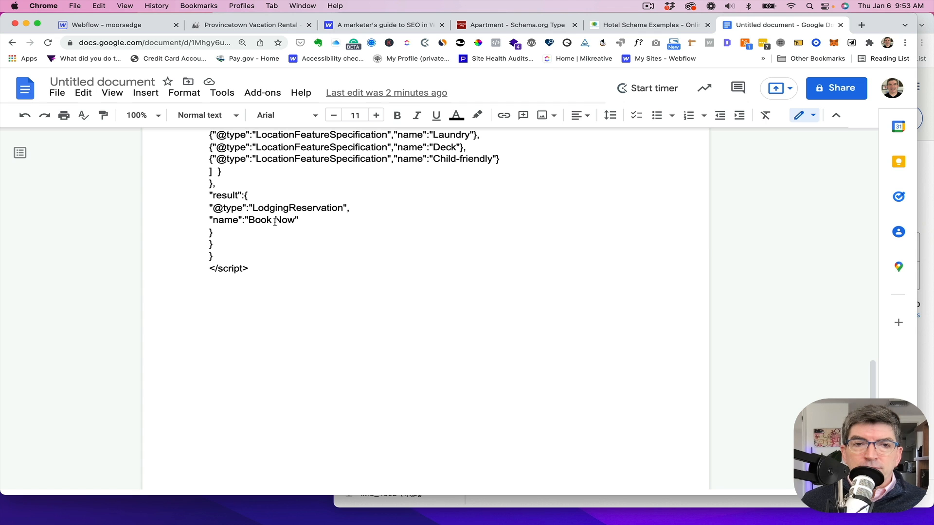
- Switch back to Webflow and save the Home page settings
click(113, 28)
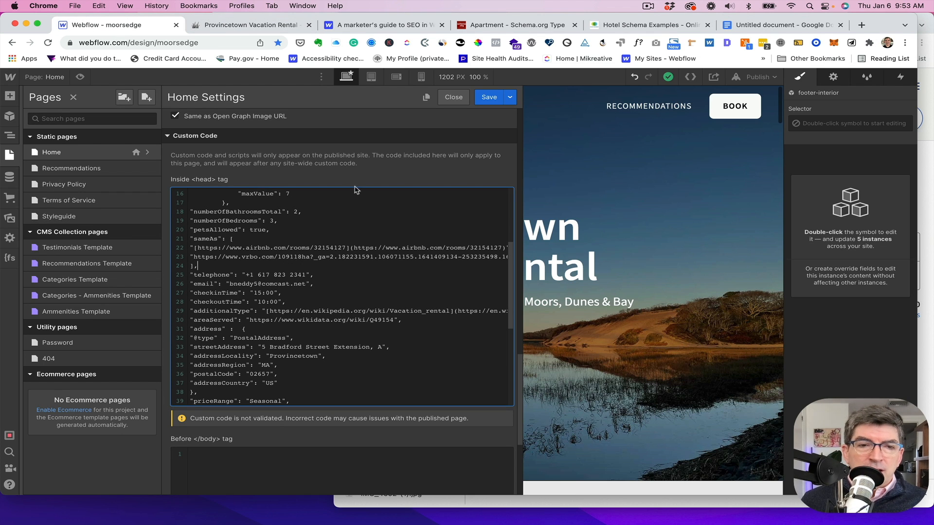
click(492, 99)
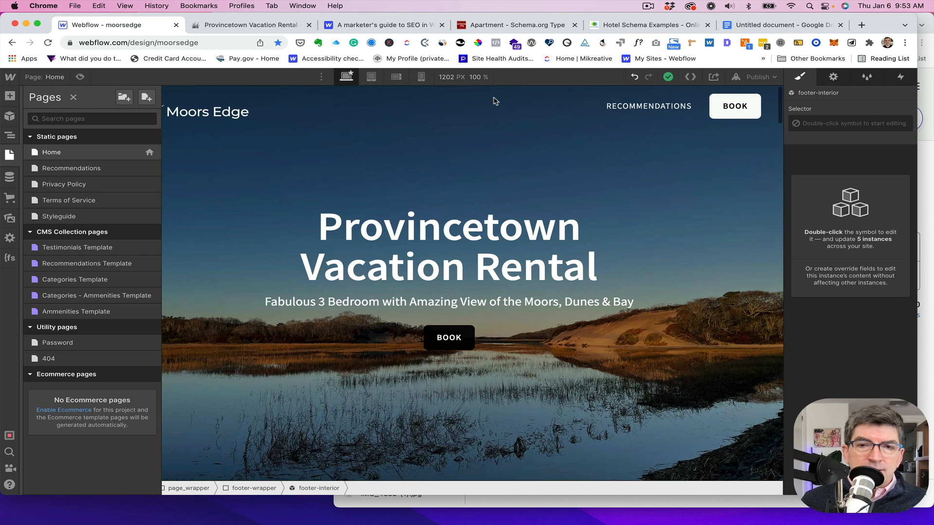
- Open the Recommendations Template's page settings and view its custom code inside the head tag
click(86, 266)
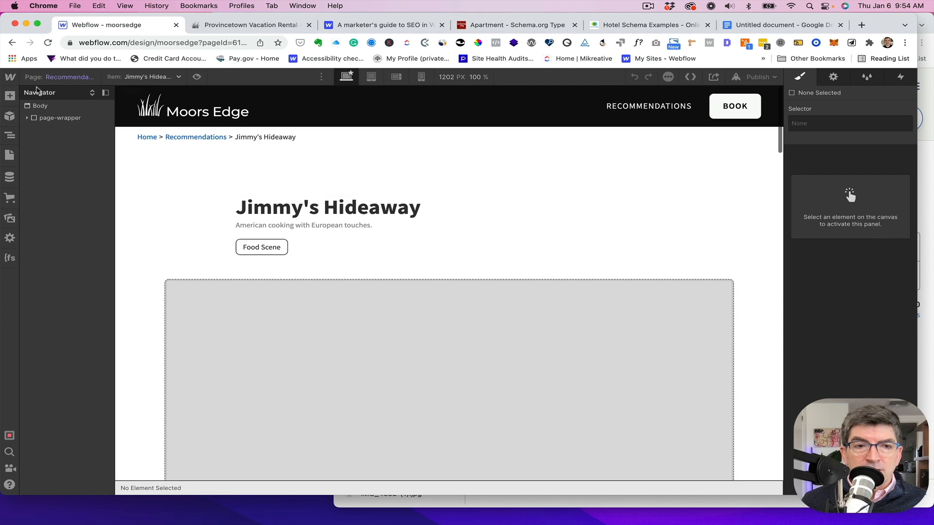
click(76, 77)
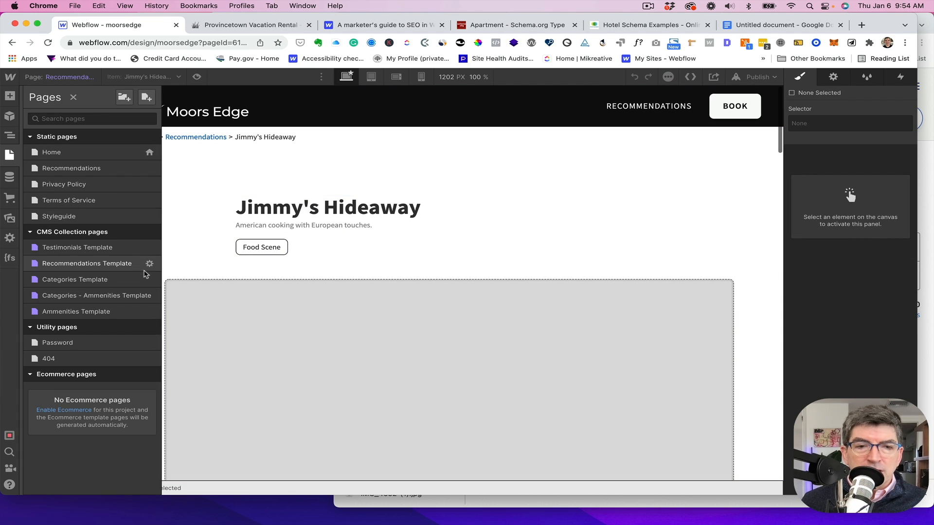
click(148, 264)
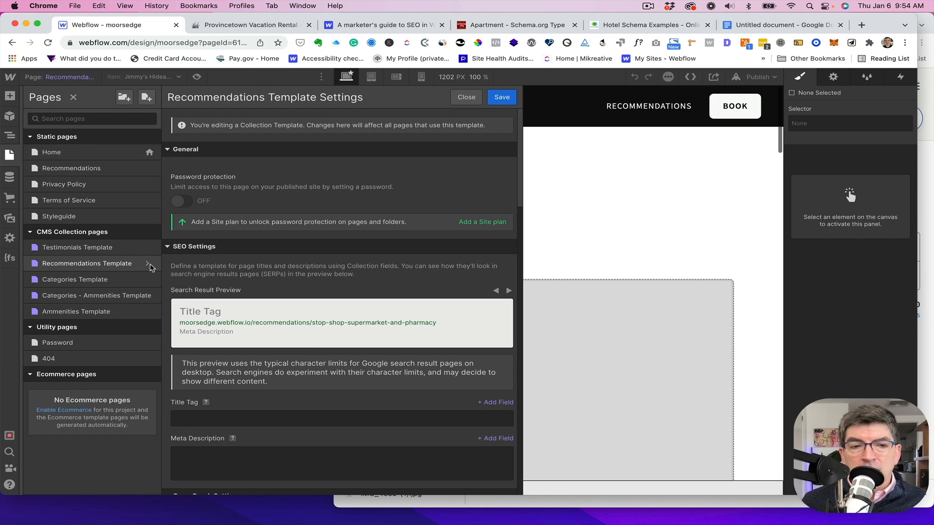
scroll(317, 336, down, 15)
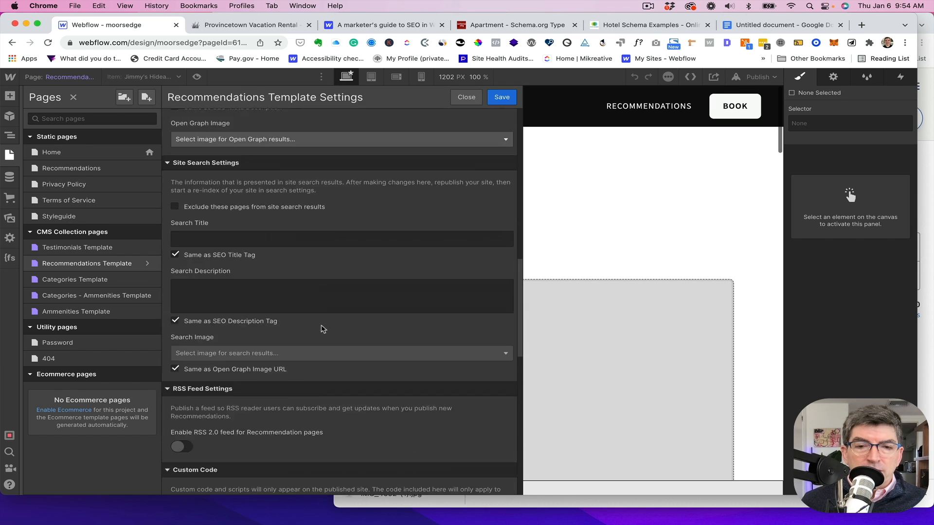
scroll(322, 328, down, 4)
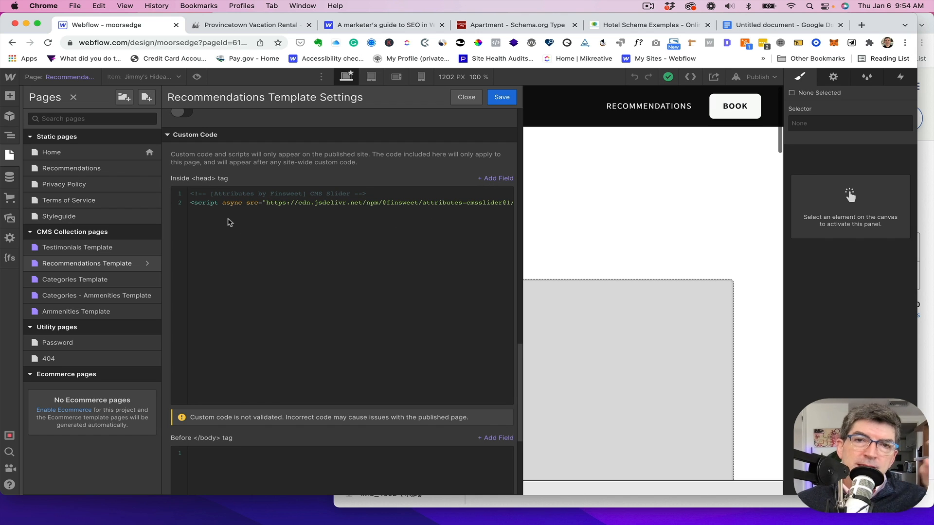
- Search Schema.org for "recommendation" and open the Recommendation type's page
click(506, 26)
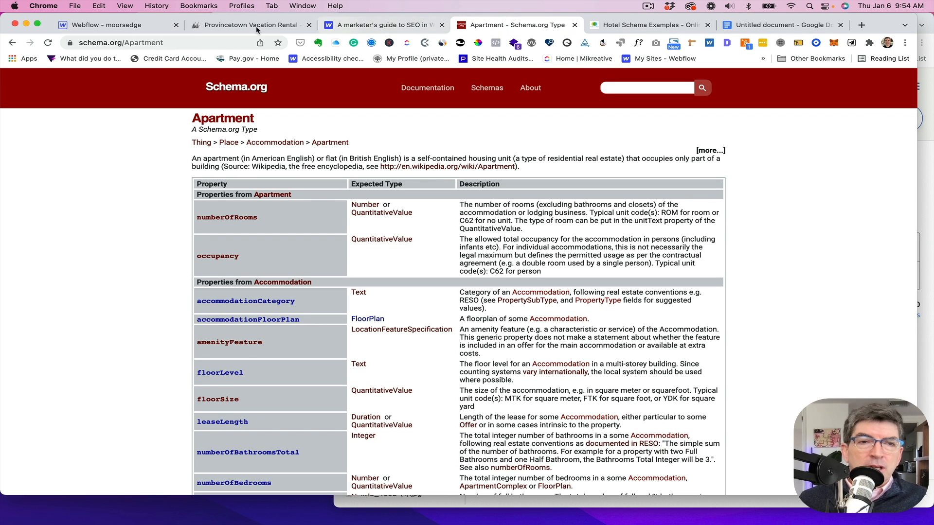
click(619, 88)
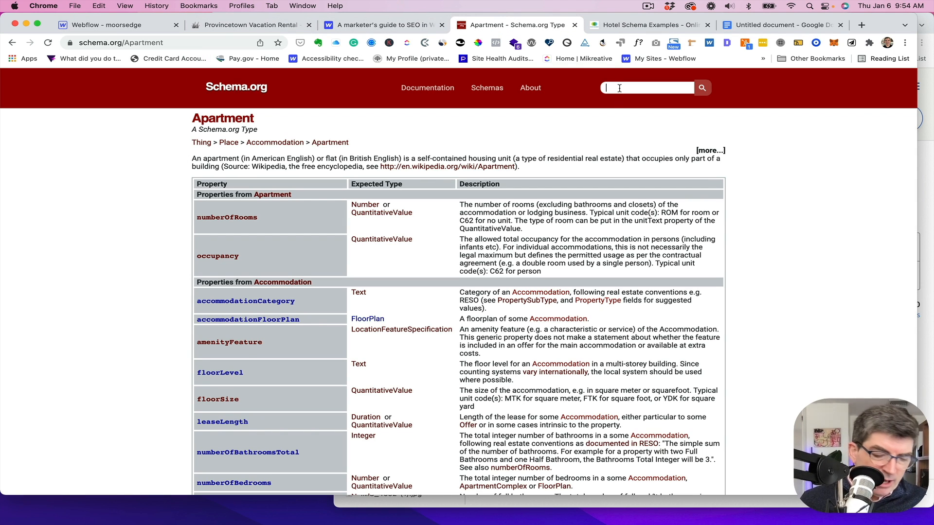
text(recommendation)
key(Return)
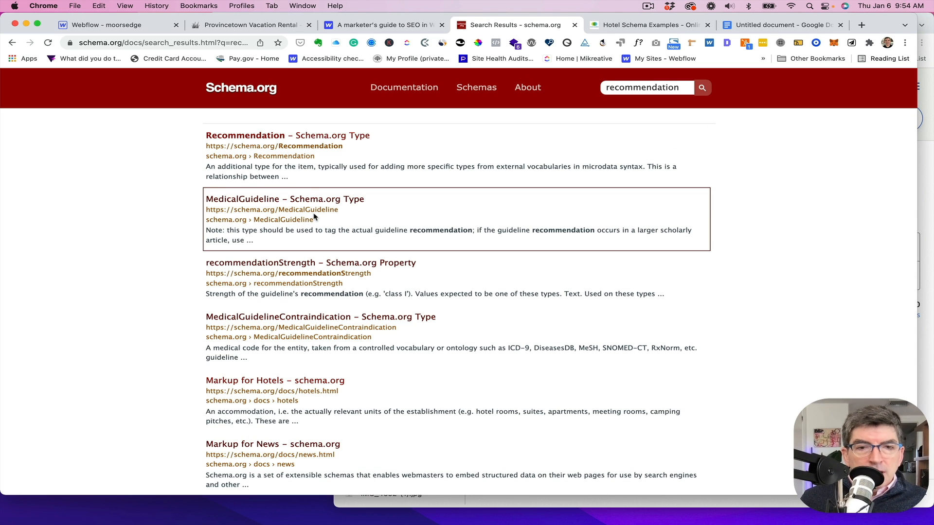
click(239, 138)
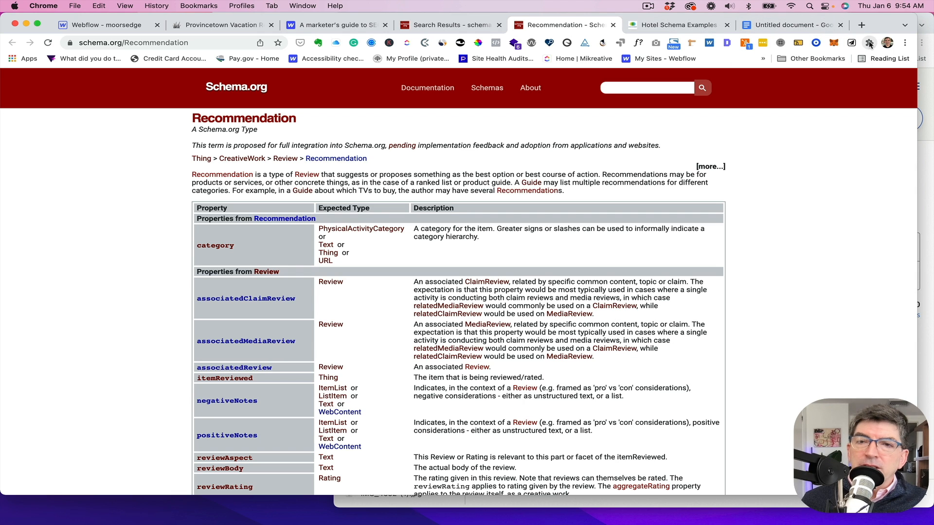
- Open Google's Rich Results Test from the bookmarked SEO Tools
click(763, 59)
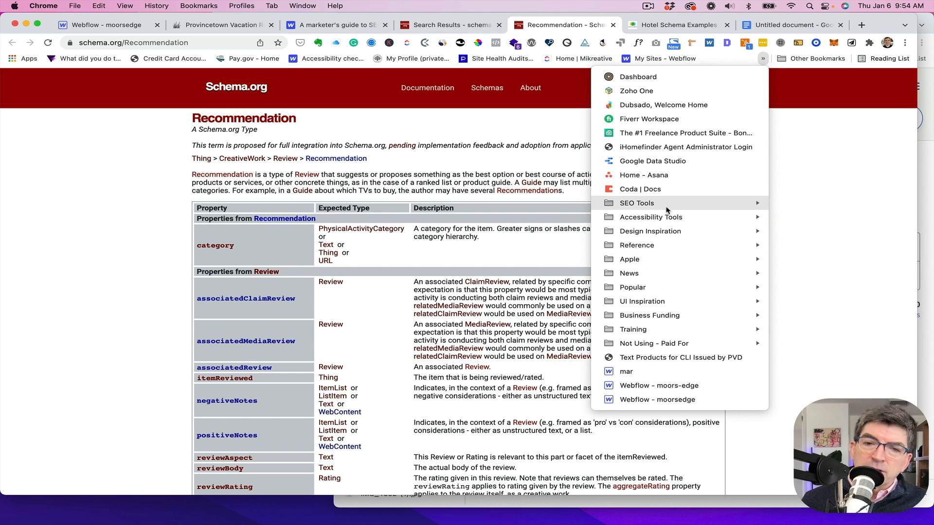
mouse_move(666, 208)
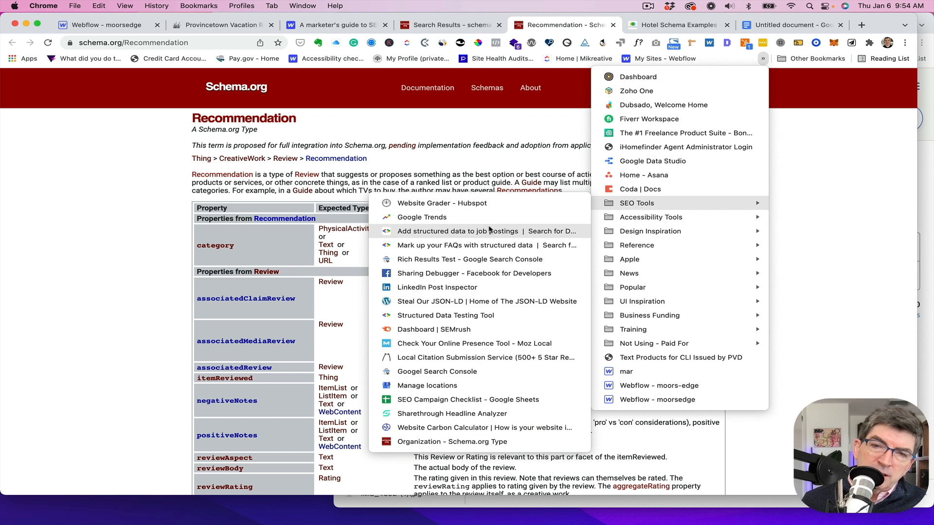
click(430, 261)
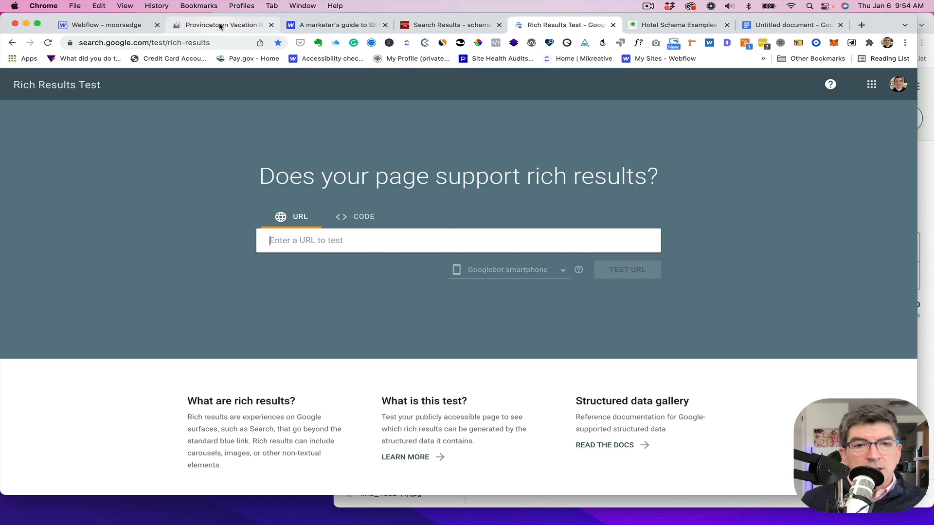
click(216, 24)
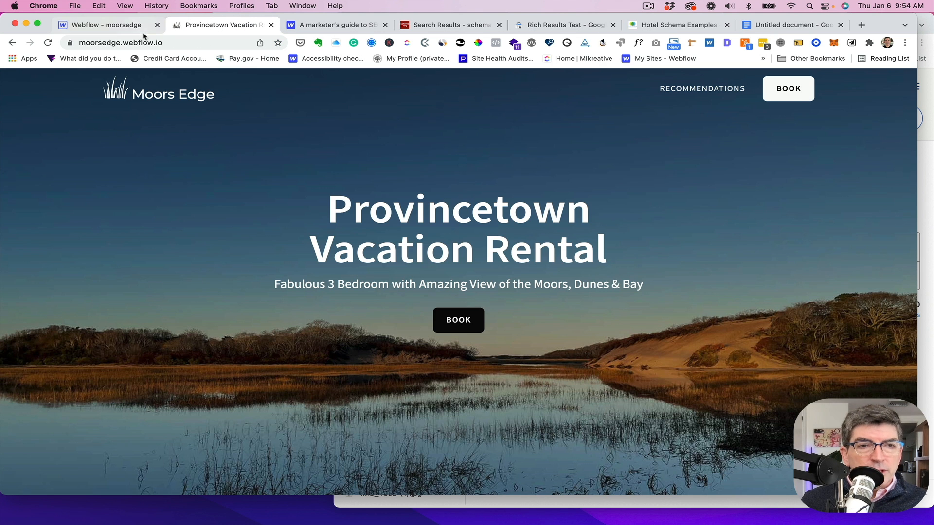
click(144, 42)
key(super+c)
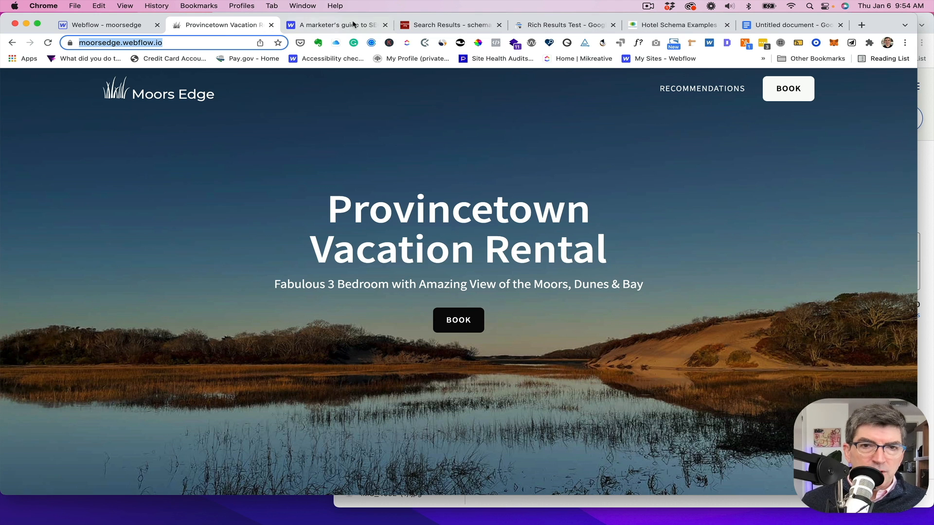
click(588, 28)
key(super+v)
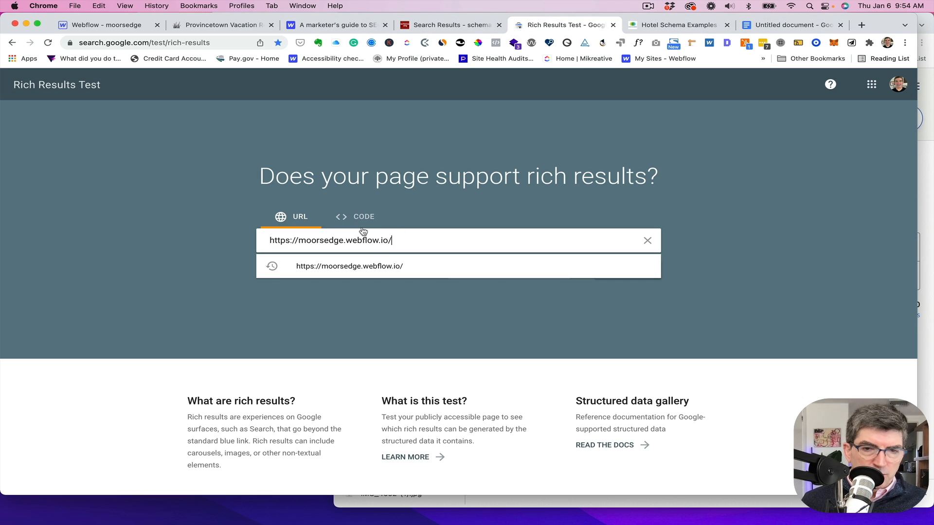
click(704, 294)
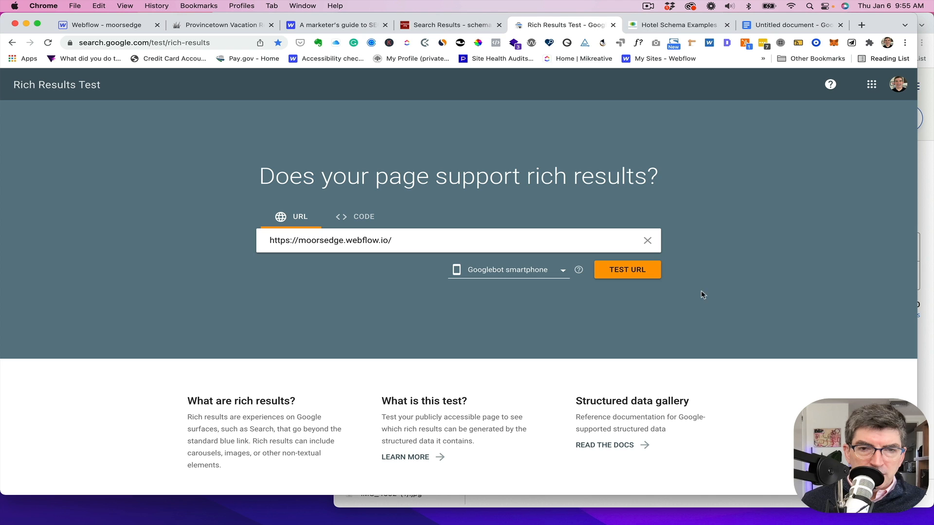
- Change the test's crawler from smartphone to desktop and run the rich results test on the URL
click(566, 272)
click(536, 298)
click(620, 268)
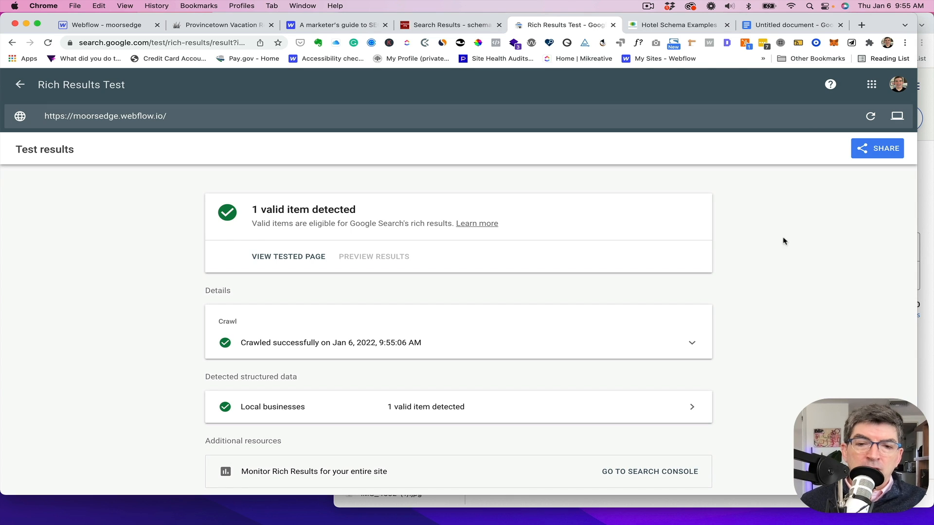
- Open the Hotel Schema Examples article and examine its basic script and the version including reservation and amenities
click(669, 26)
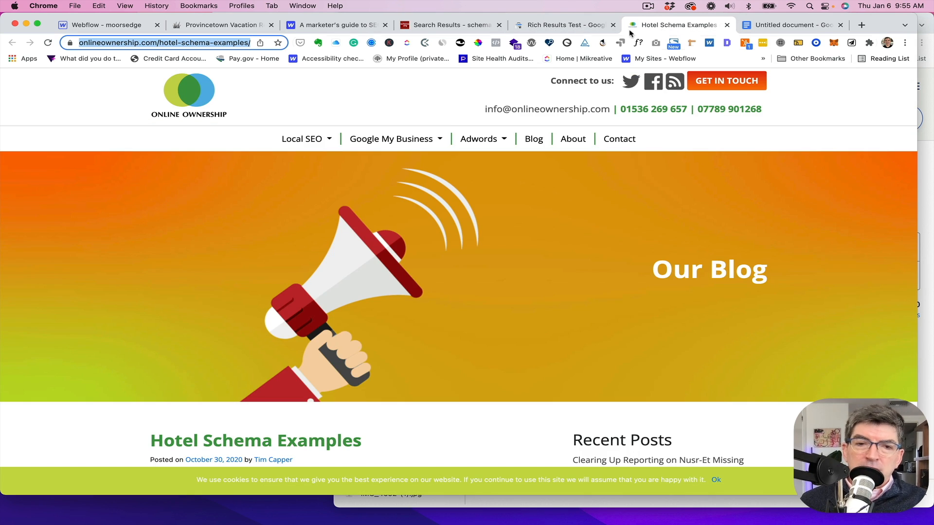
scroll(474, 241, down, 5)
scroll(474, 238, down, 17)
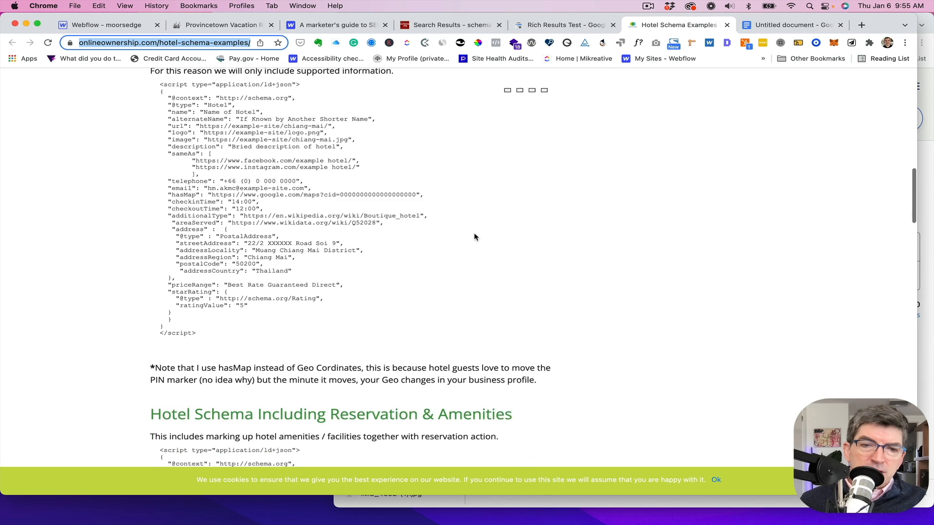
scroll(477, 237, up, 1)
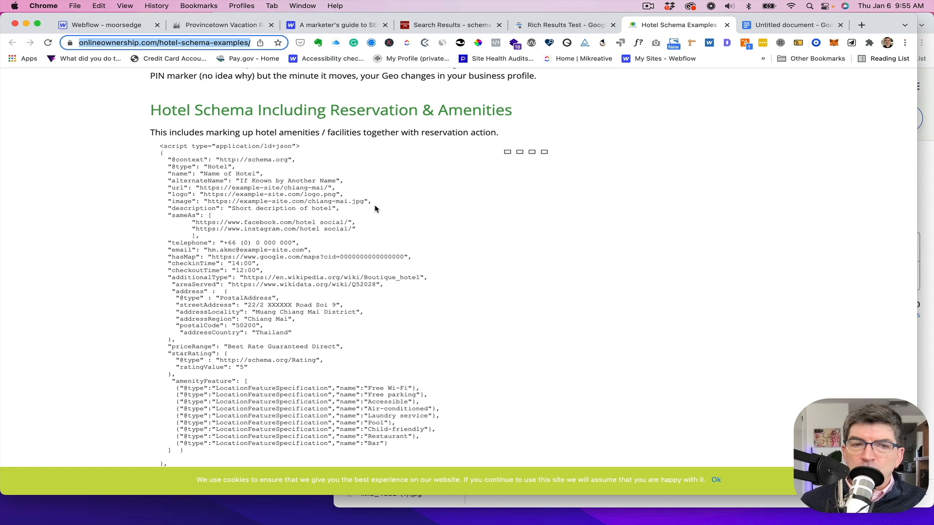
scroll(375, 209, down, 2)
scroll(375, 209, down, 1)
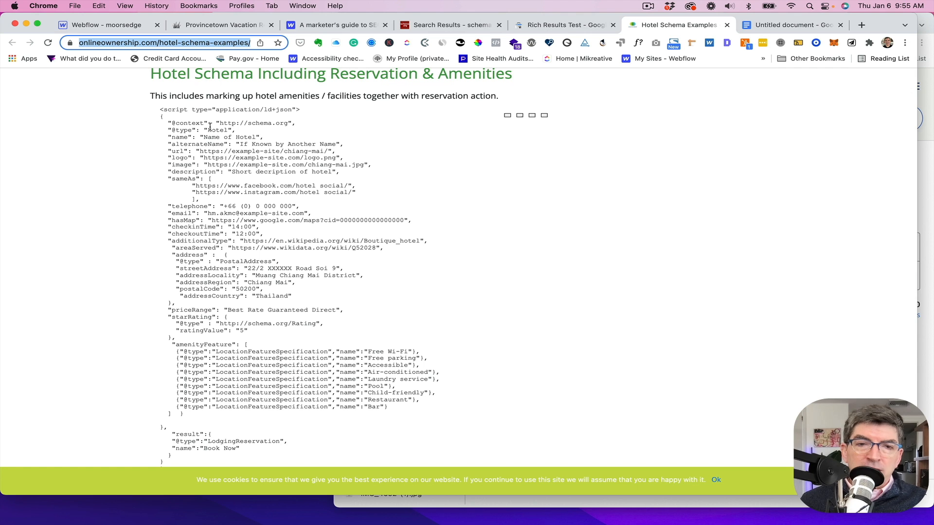
- Review the hotel schema example that includes reservation and amenities once more
scroll(244, 317, down, 1)
scroll(197, 209, up, 1)
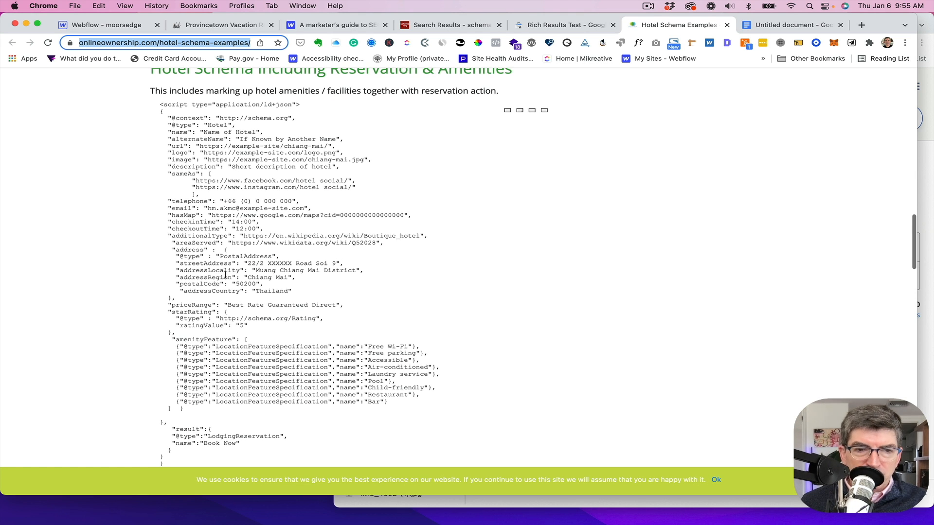
scroll(287, 197, up, 3)
scroll(290, 194, up, 5)
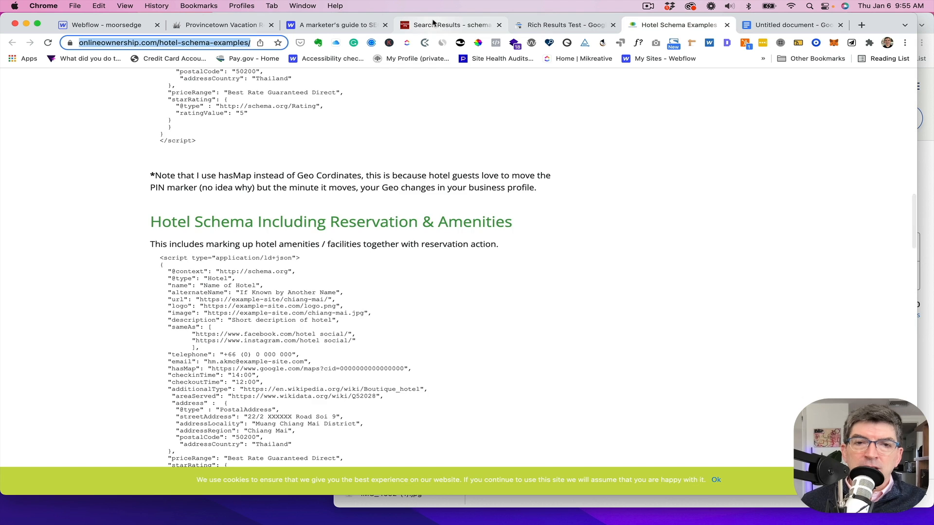
- Return to Schema.org's Apartment type page and view its example encoded as JSON-LD
click(452, 25)
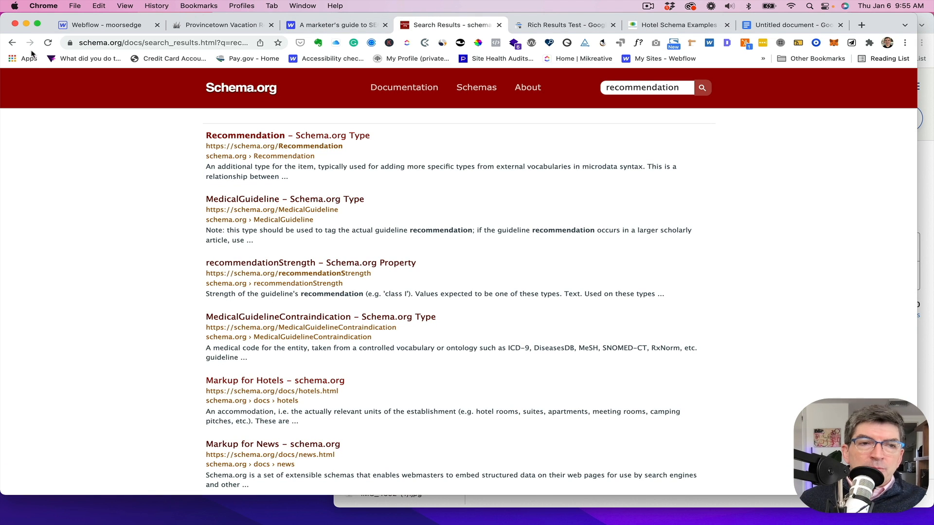
click(11, 44)
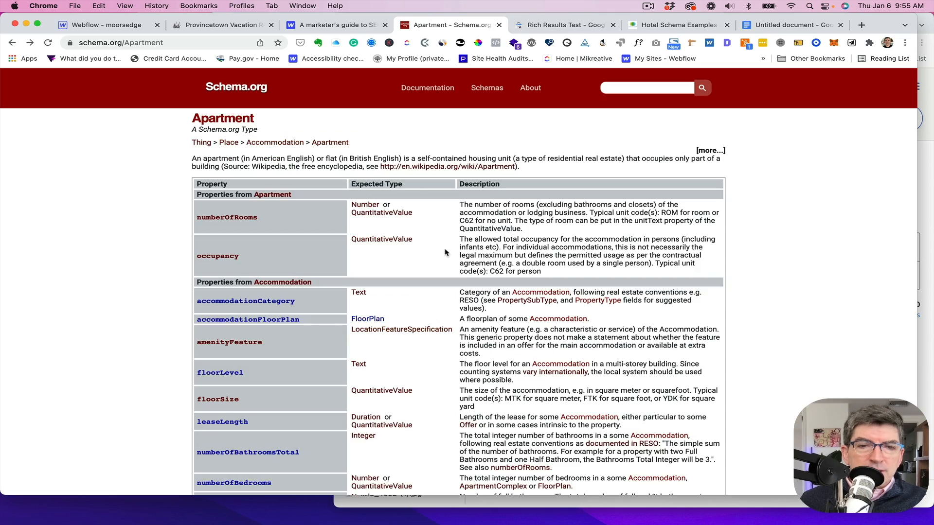
scroll(450, 241, down, 20)
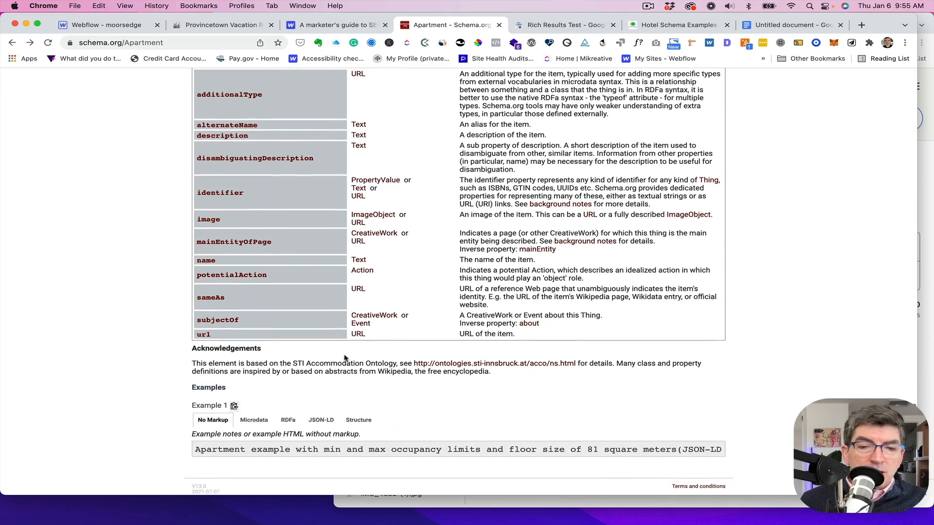
click(321, 421)
scroll(350, 380, down, 7)
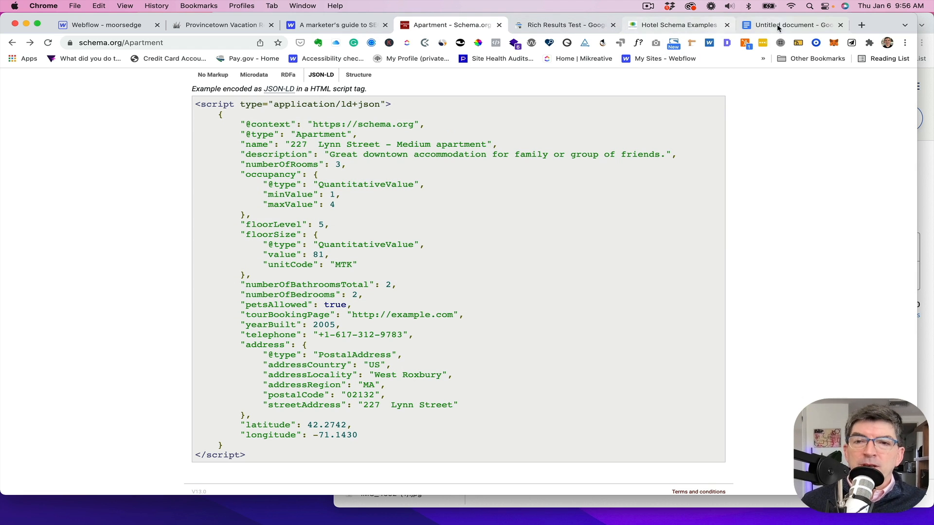
- Open the Local businesses result in the Rich Results Test and examine the properties detected for the Moors Edge item
click(564, 25)
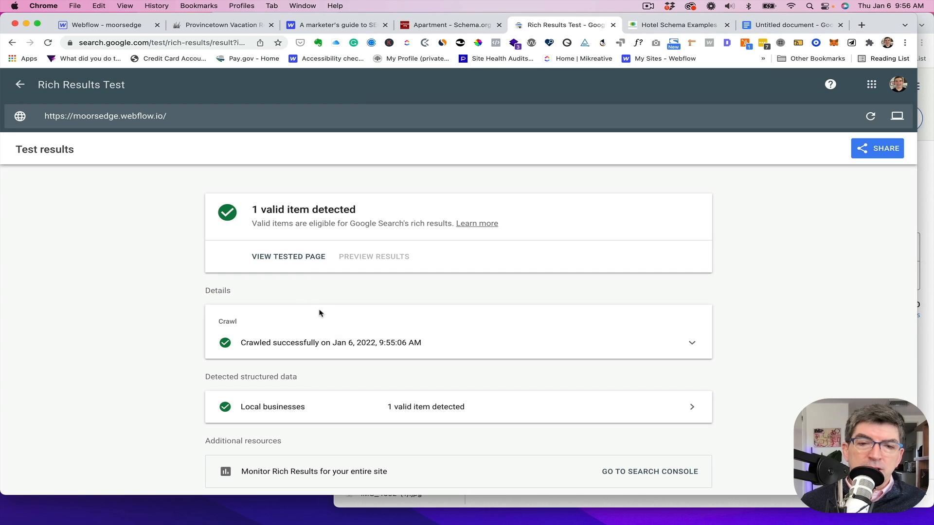
scroll(455, 334, down, 2)
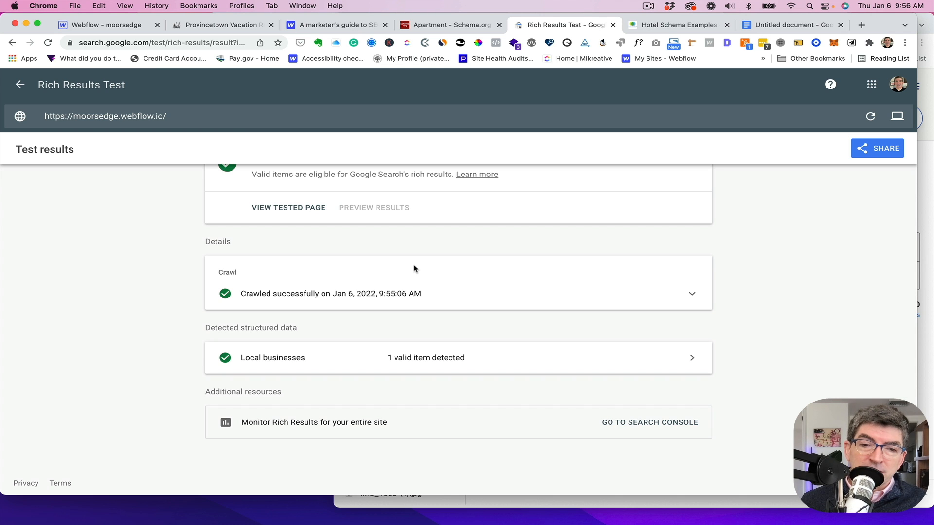
click(673, 358)
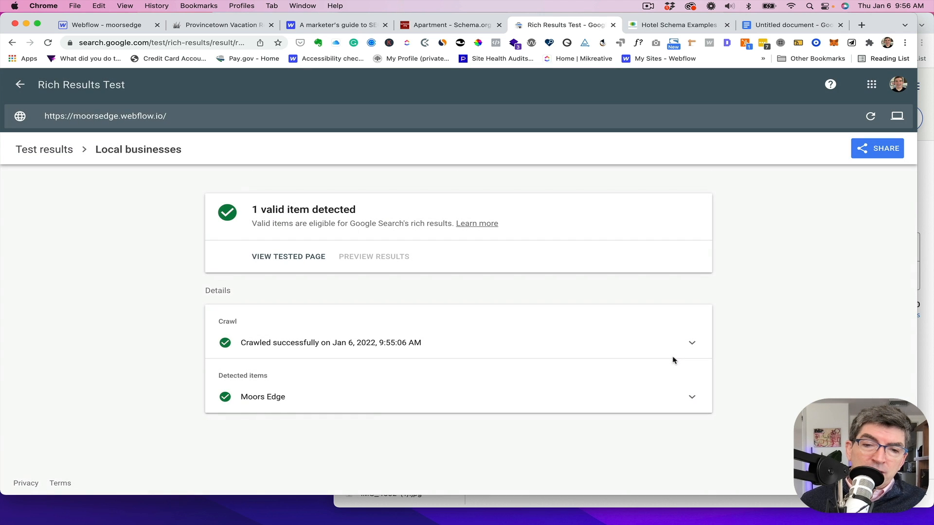
click(312, 401)
scroll(563, 357, down, 5)
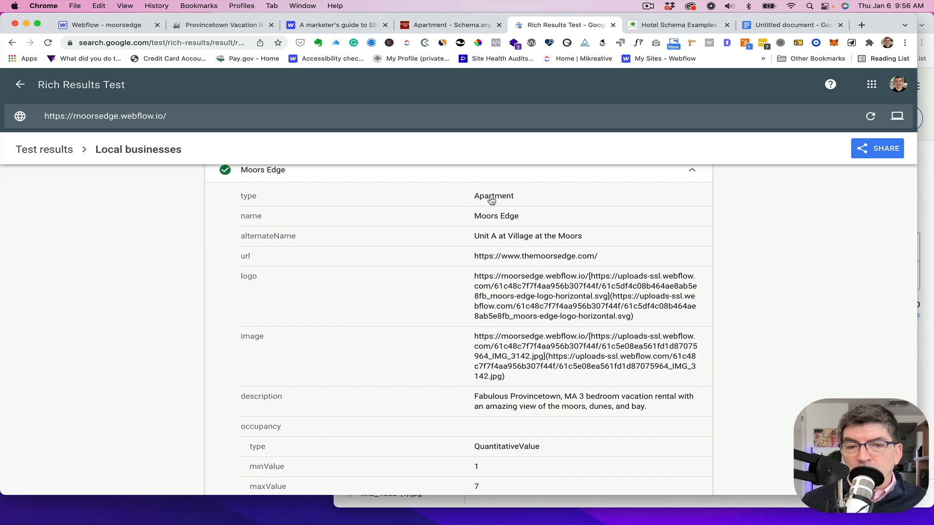
scroll(511, 205, up, 2)
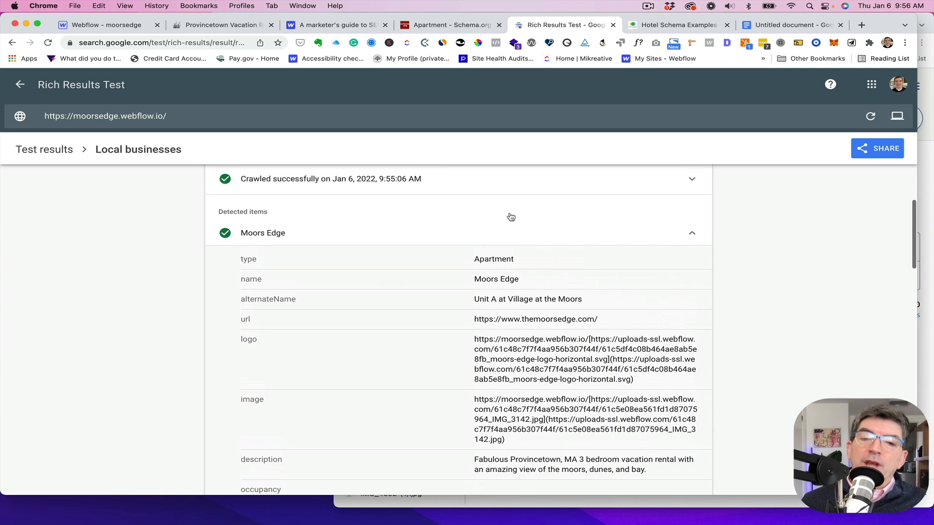
scroll(501, 318, up, 5)
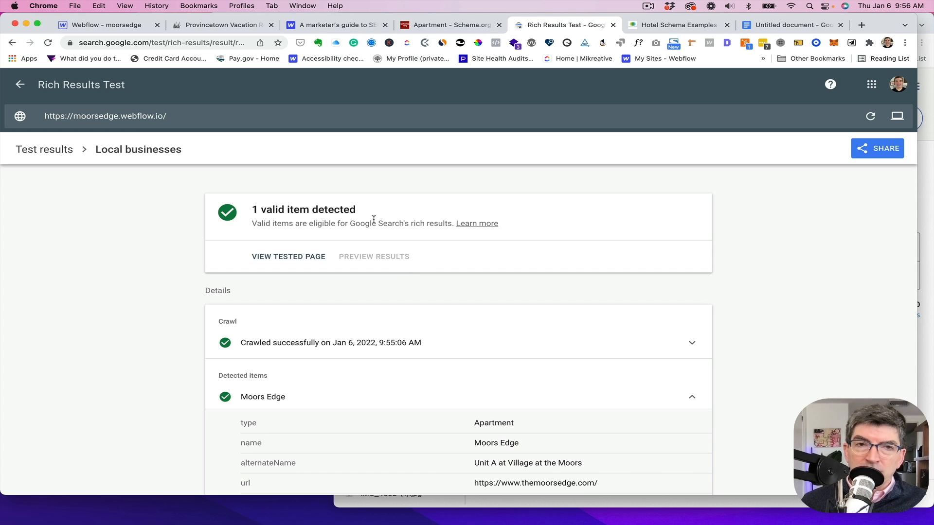
scroll(402, 287, down, 3)
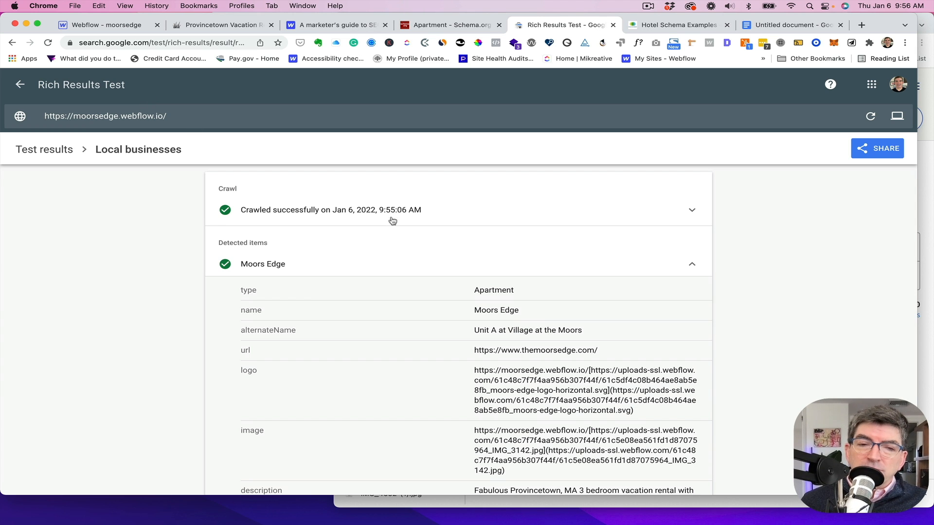
scroll(392, 216, up, 3)
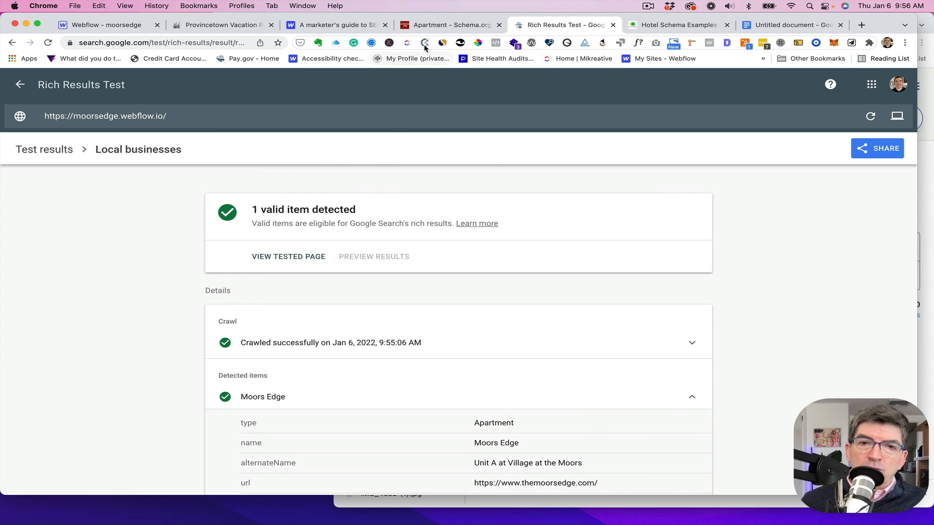
- Return to the Webflow Designer, close the Recommendations Template settings and check the Goals list in the Notion content calendar
click(437, 26)
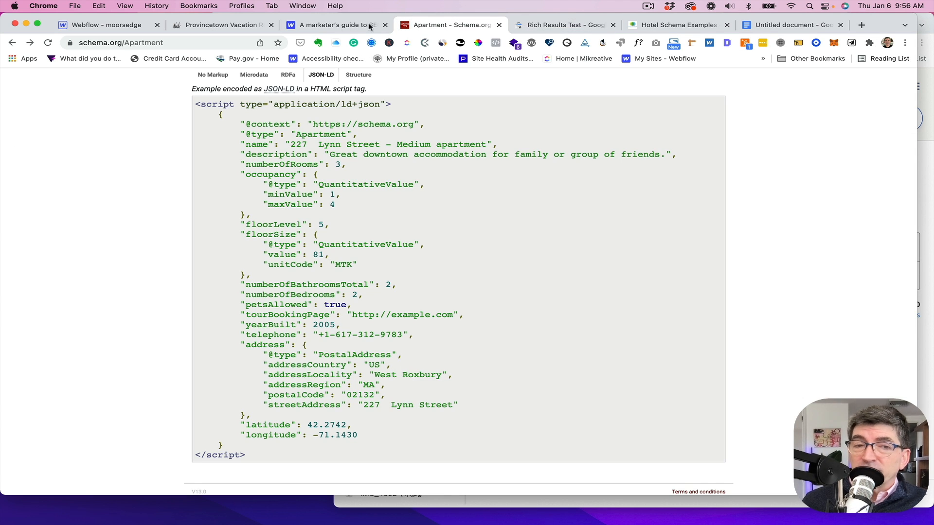
click(108, 28)
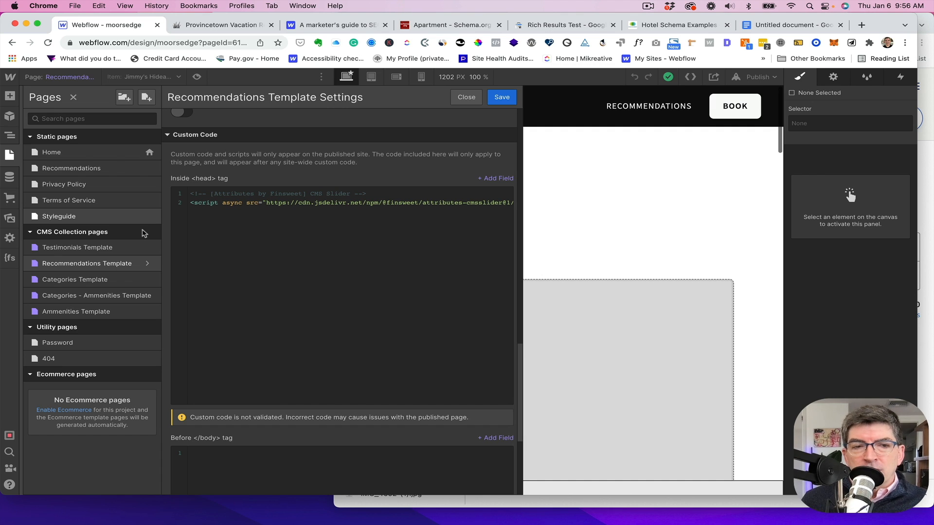
click(466, 98)
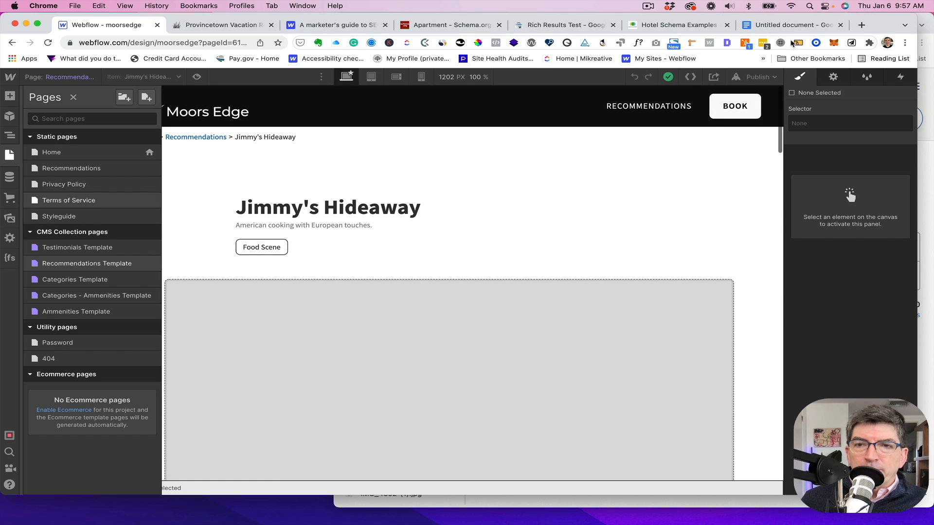
click(925, 20)
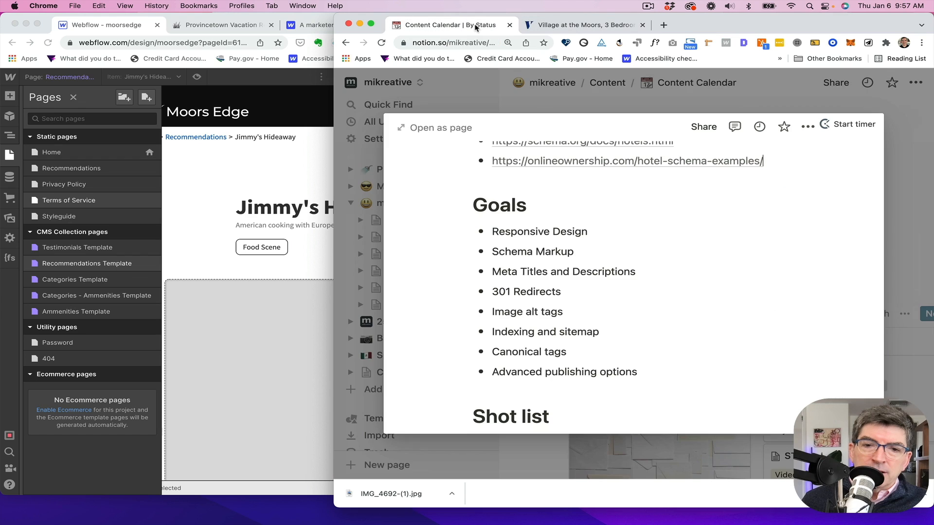
click(476, 25)
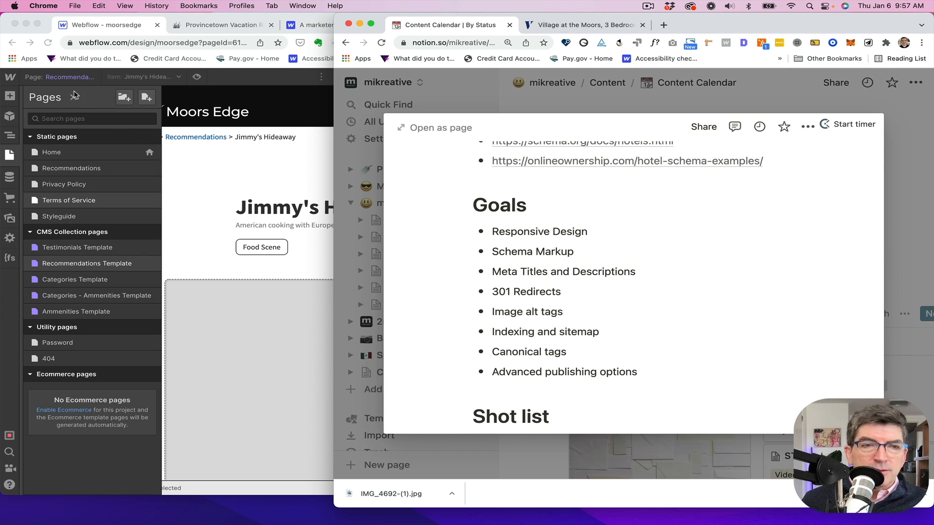
- Open the Home page's settings in the Webflow Designer and examine its SEO title tag, meta description and search result preview
click(148, 154)
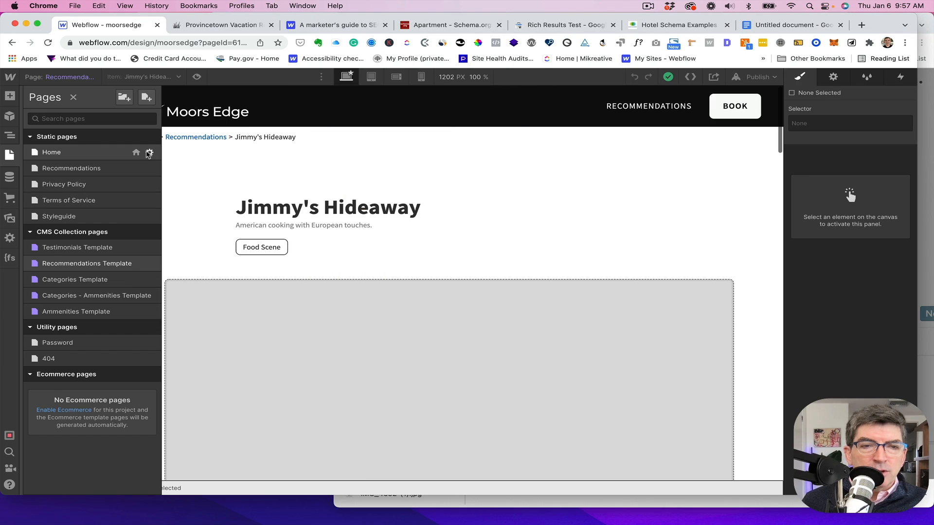
click(149, 154)
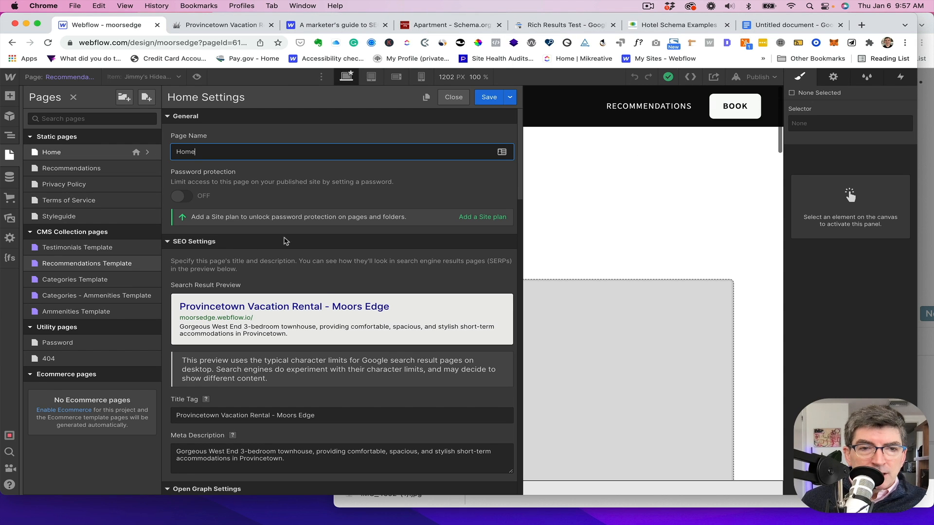
scroll(354, 255, down, 5)
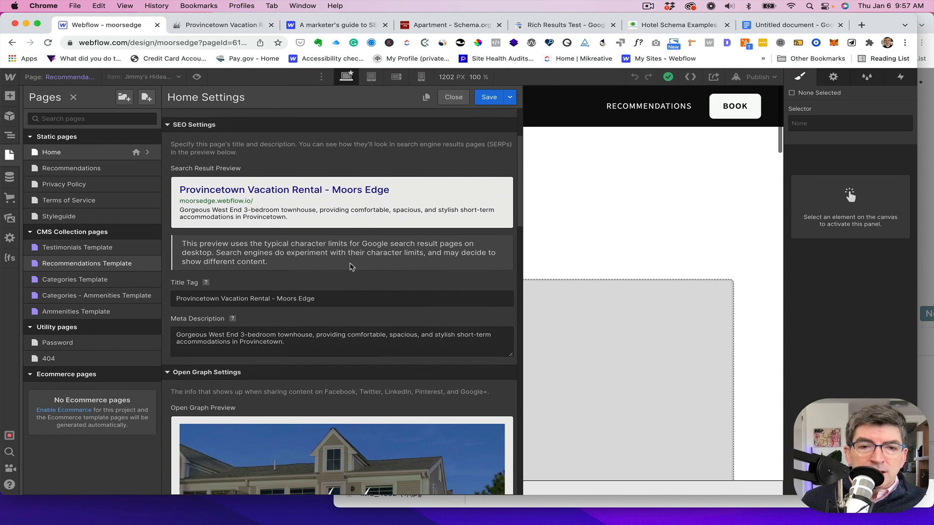
scroll(336, 263, up, 3)
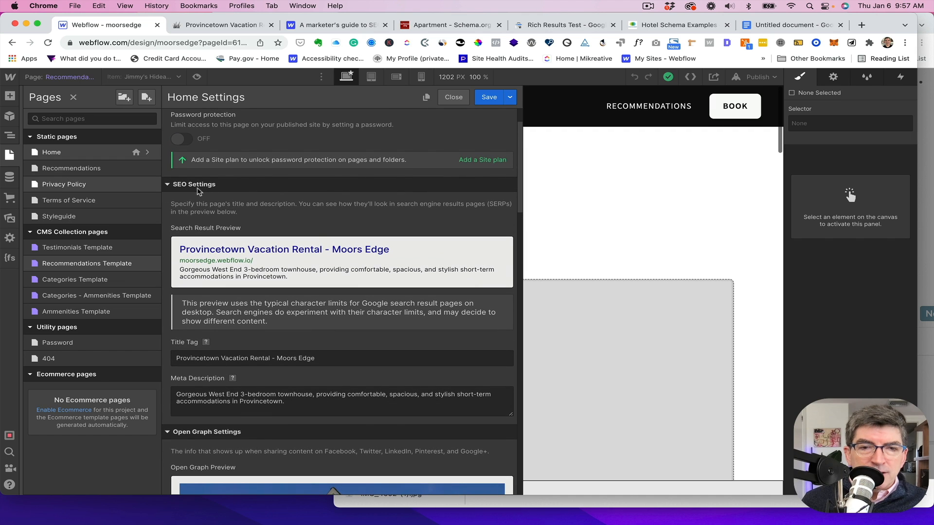
scroll(286, 272, down, 4)
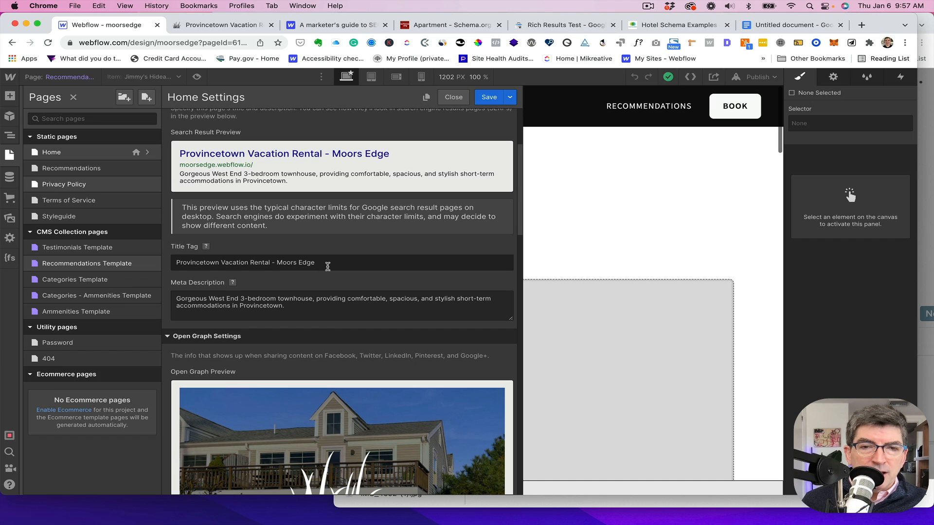
scroll(316, 263, up, 6)
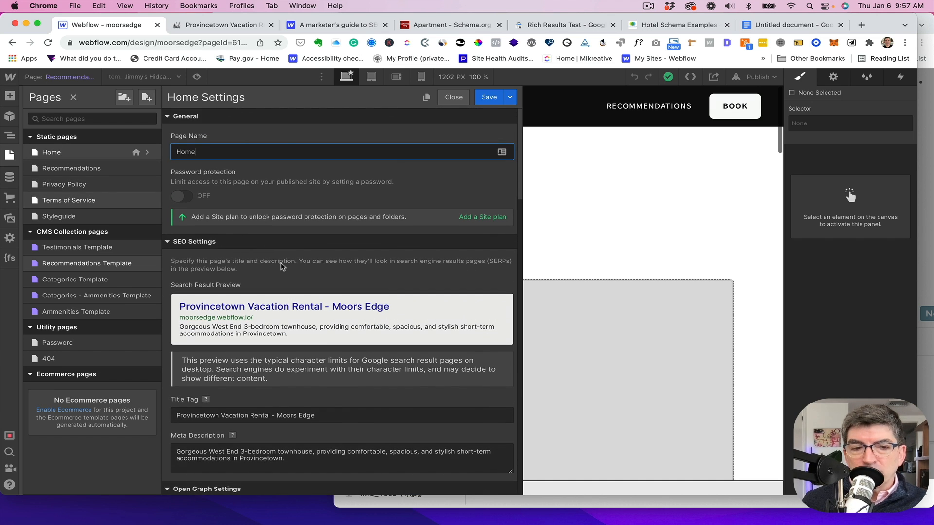
scroll(279, 263, down, 7)
scroll(283, 264, down, 1)
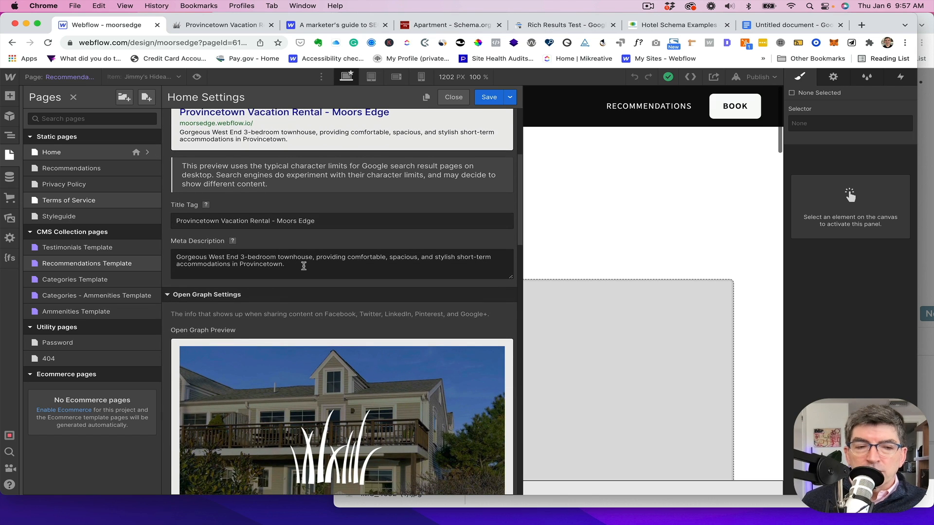
scroll(303, 266, down, 1)
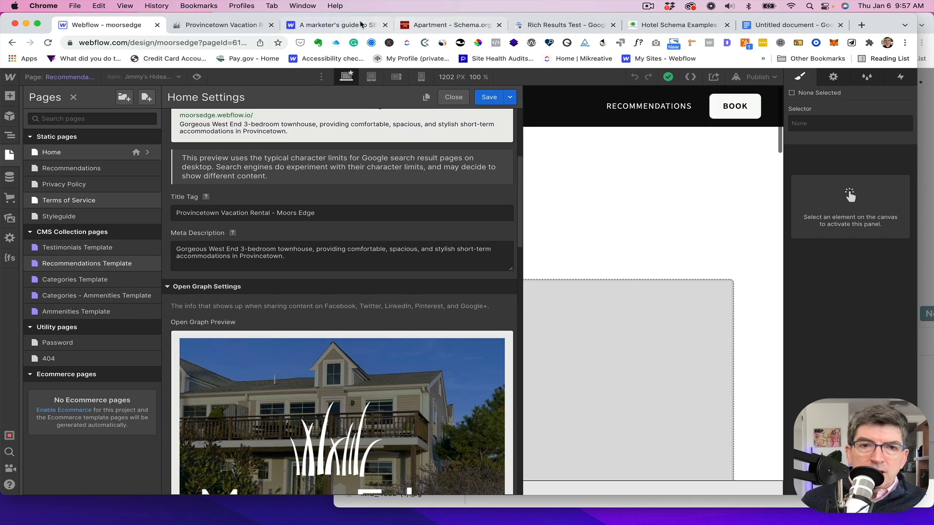
- Switch to the Webflow blog's marketer's guide to SEO and skim it through to the section on title tags and meta descriptions
click(340, 25)
scroll(509, 255, down, 20)
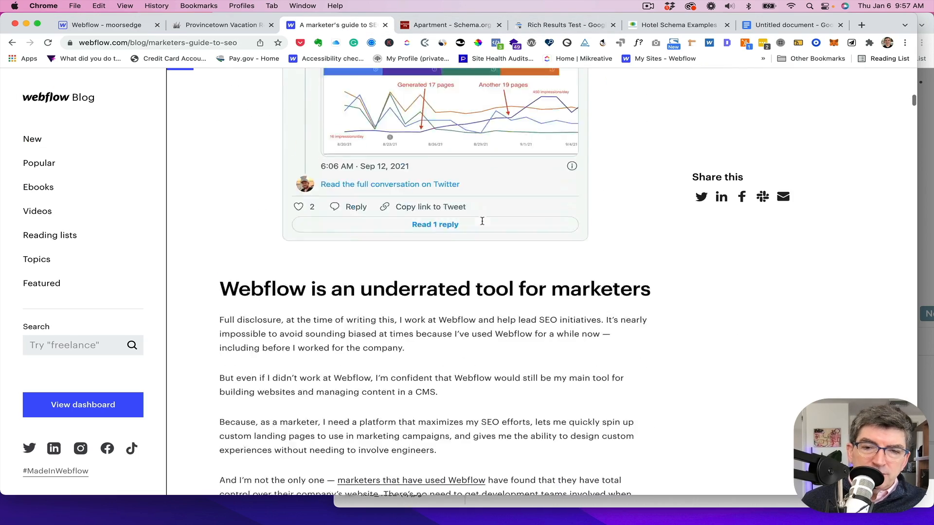
scroll(483, 224, down, 20)
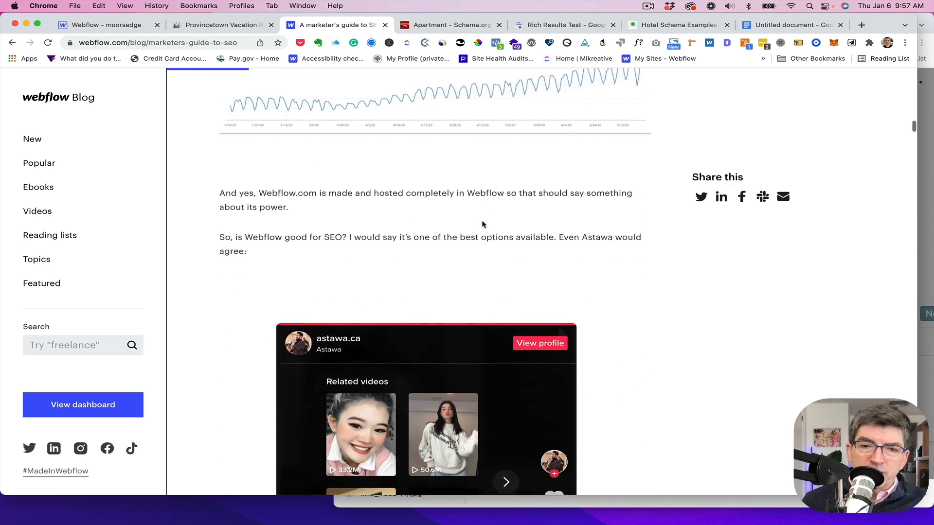
scroll(483, 224, down, 4)
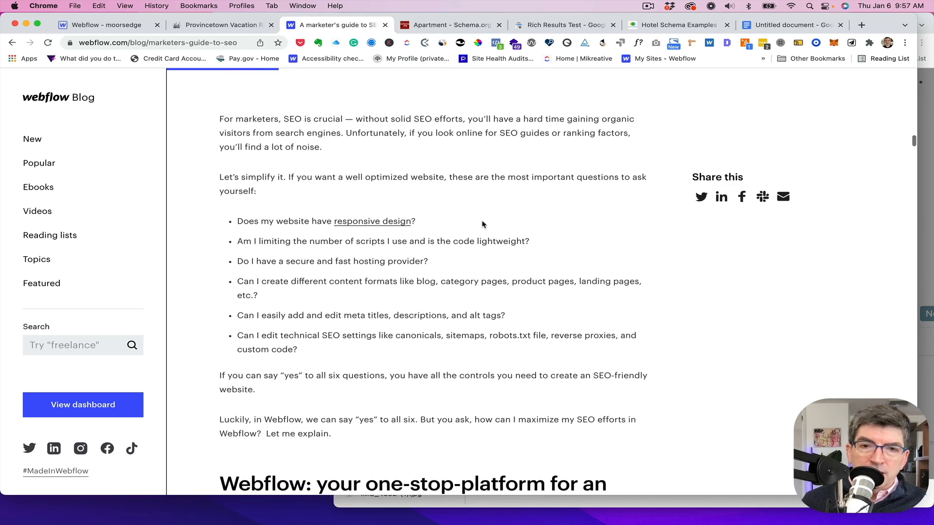
scroll(483, 224, down, 8)
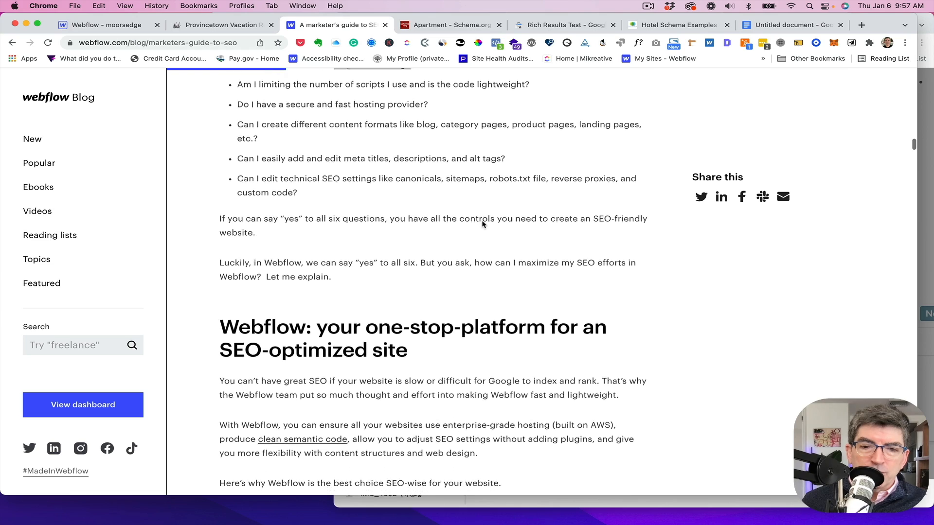
scroll(483, 224, down, 7)
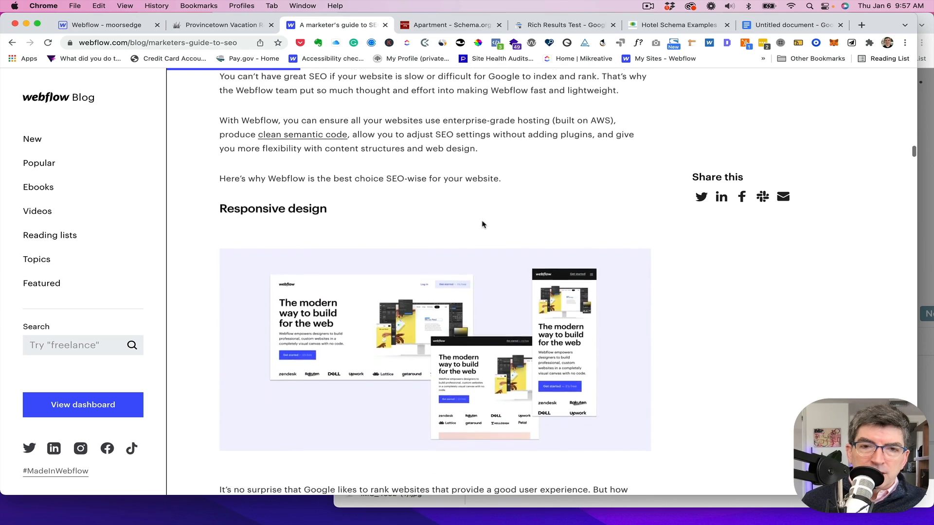
scroll(483, 224, down, 4)
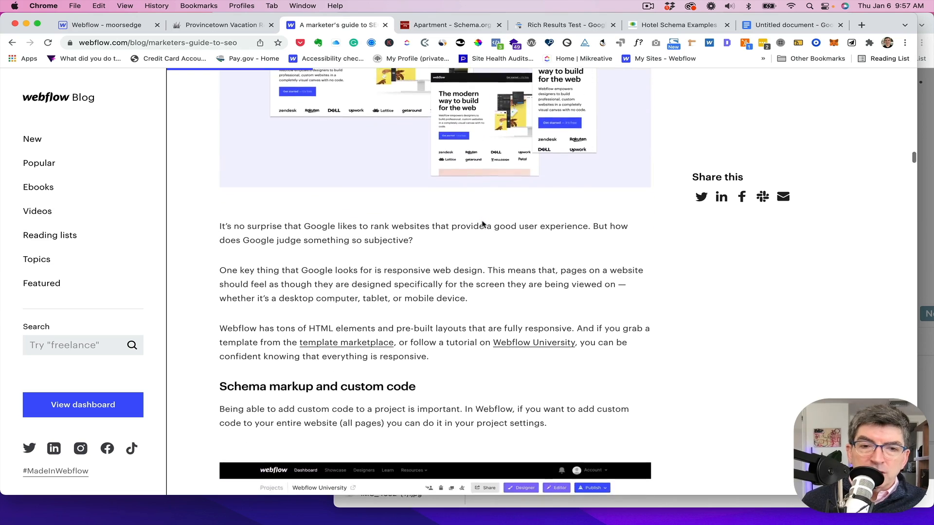
scroll(492, 221, down, 1)
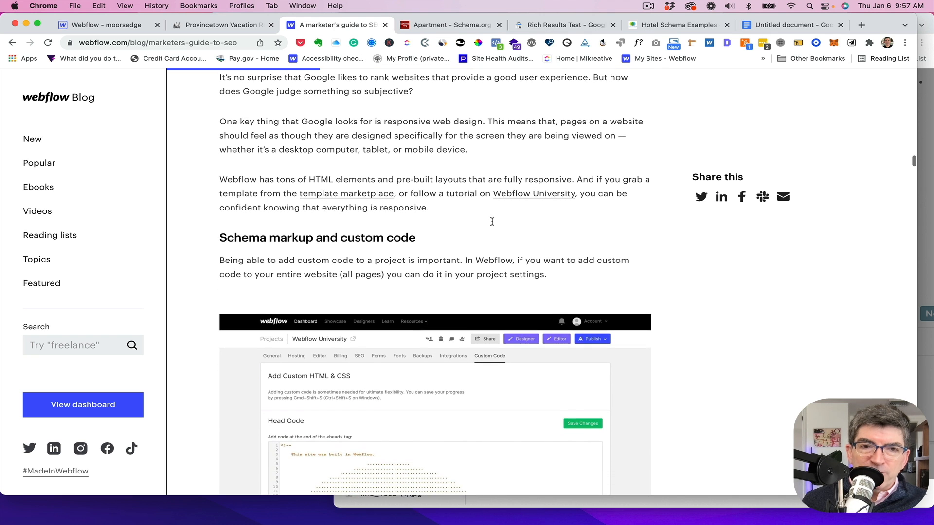
scroll(492, 221, down, 18)
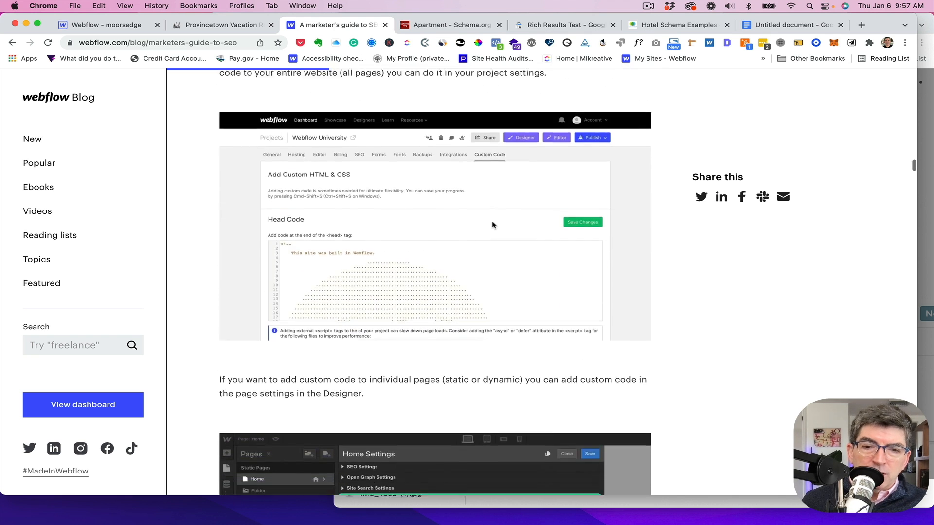
scroll(493, 224, down, 15)
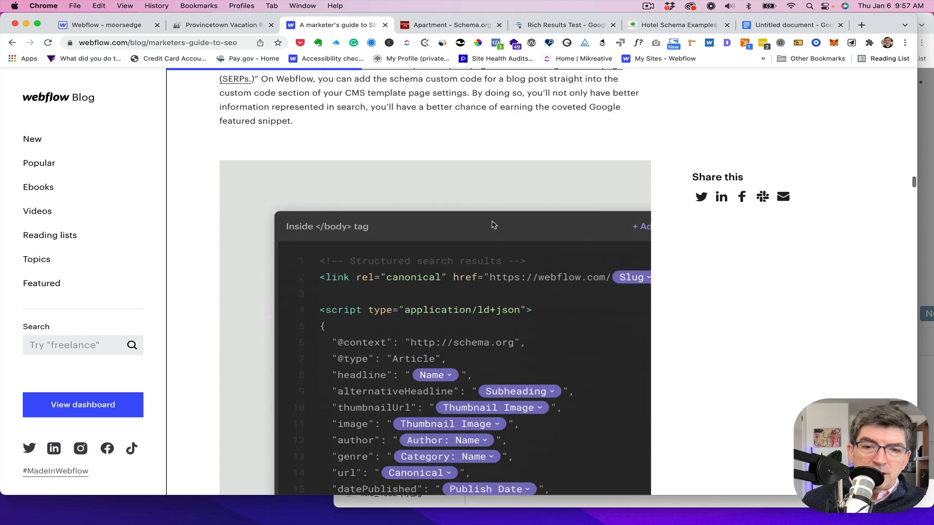
scroll(493, 224, up, 1)
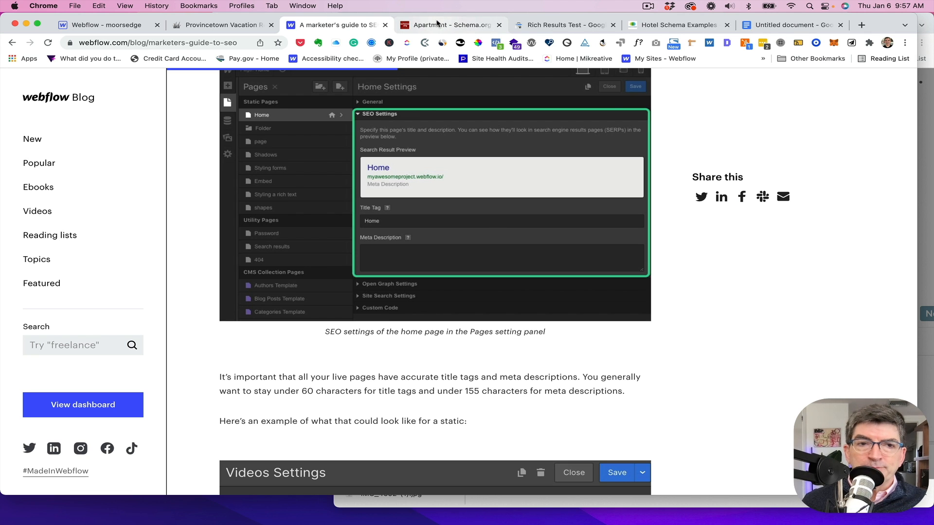
- Return to the Webflow Designer, review the Home page's Open Graph, site search and custom code settings, and save them
click(130, 30)
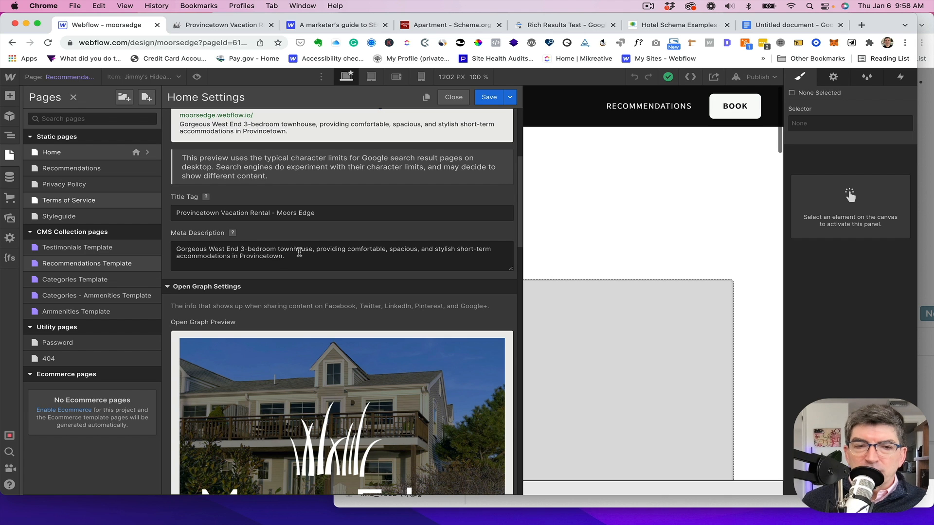
scroll(313, 252, down, 3)
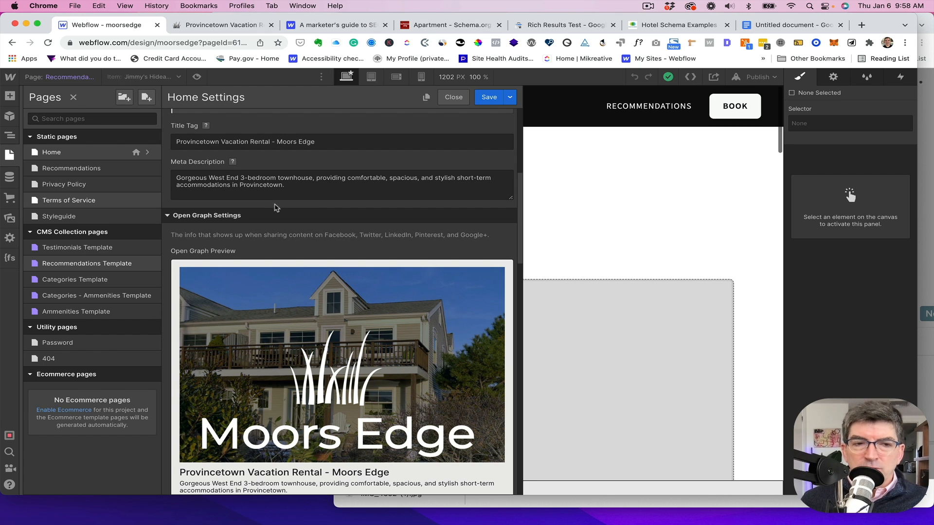
scroll(295, 231, down, 4)
scroll(293, 232, down, 3)
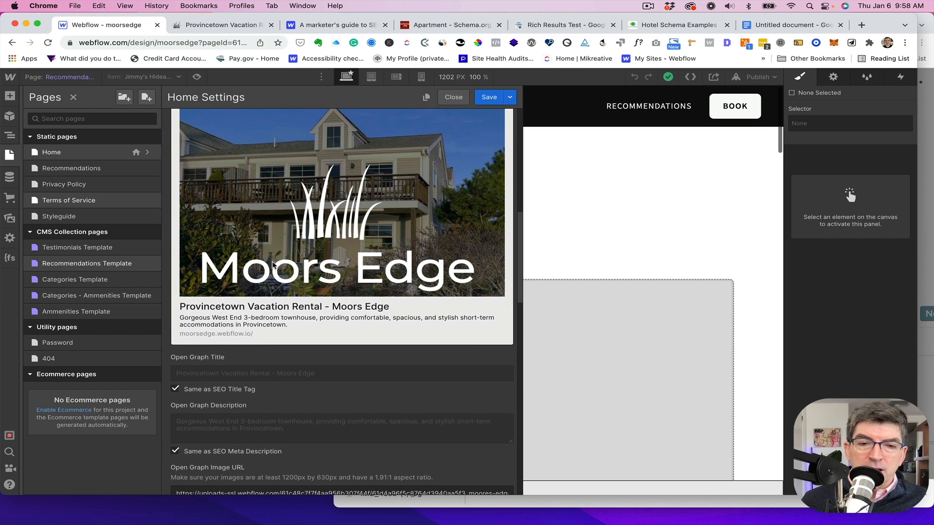
scroll(273, 265, down, 9)
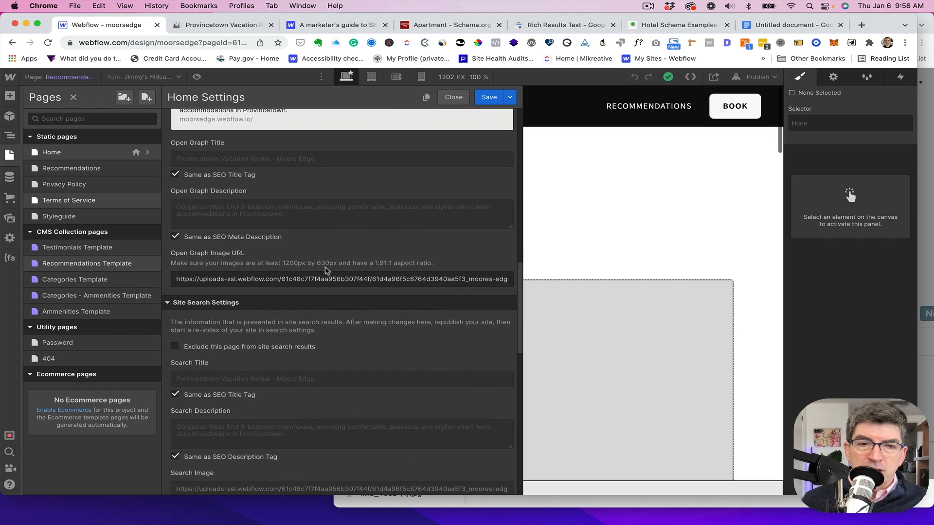
scroll(302, 271, down, 2)
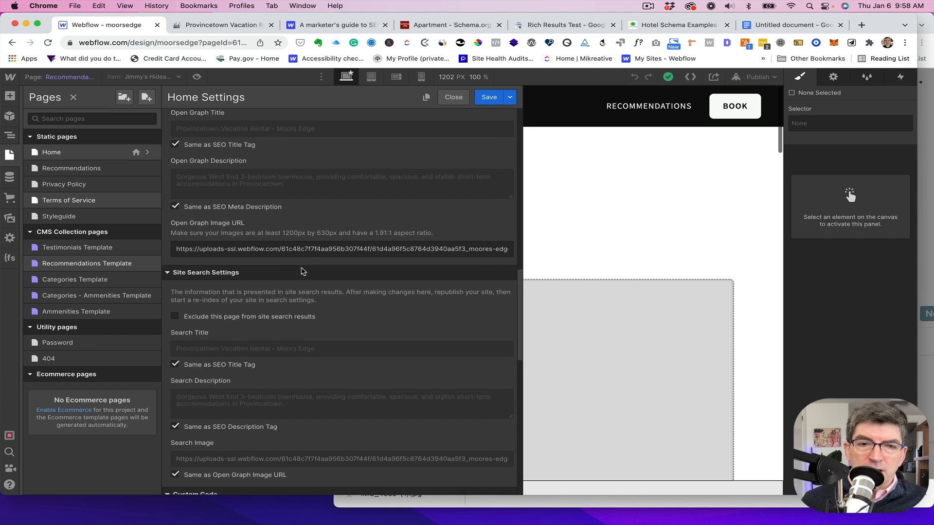
scroll(303, 271, down, 12)
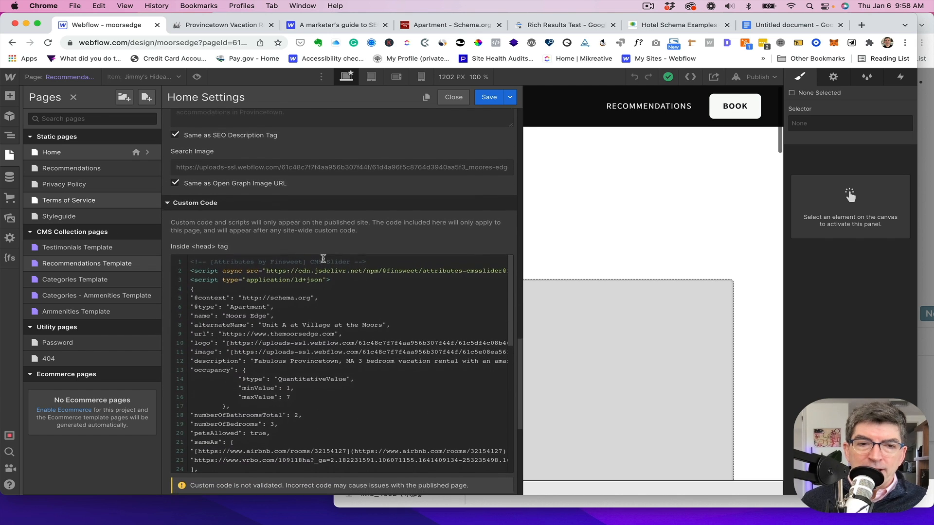
scroll(323, 258, down, 3)
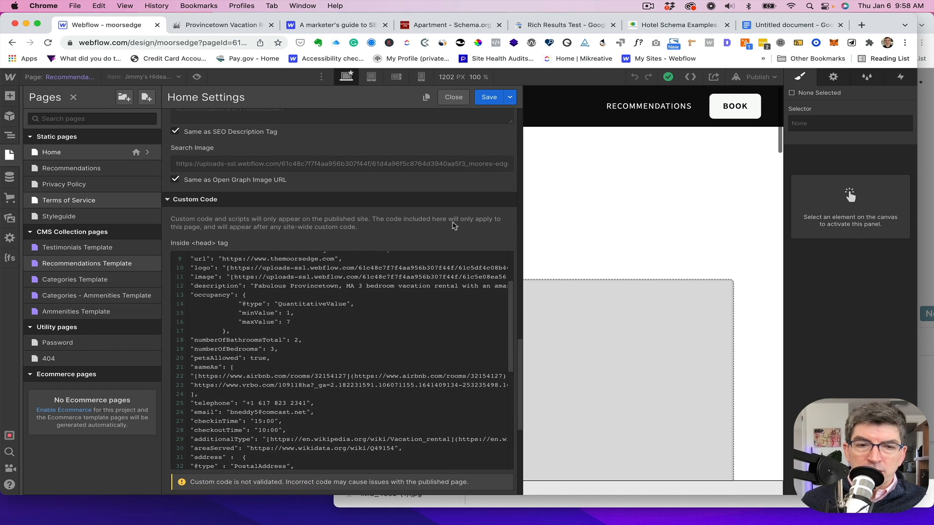
scroll(453, 225, down, 7)
click(488, 97)
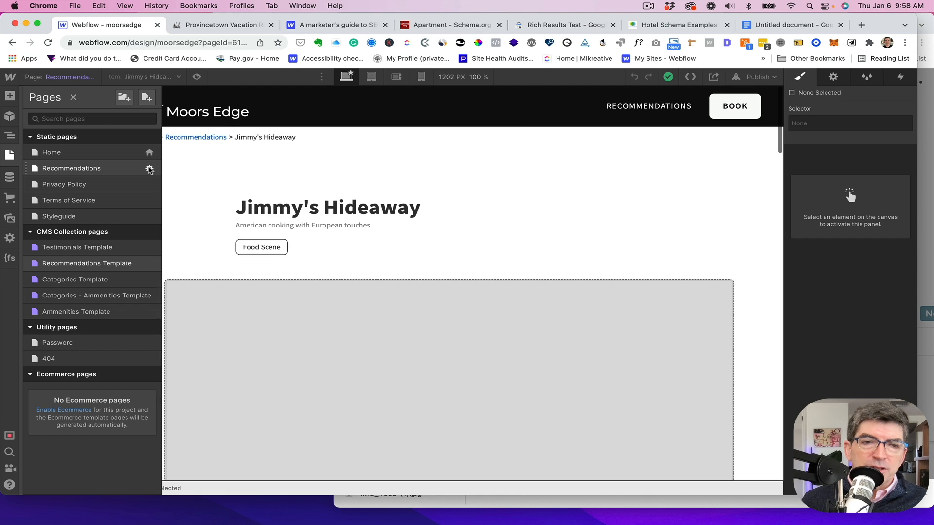
- Open the static Recommendations page's settings, examine its title tag and meta description, and check the Goals list in Notion
click(150, 169)
scroll(333, 264, down, 10)
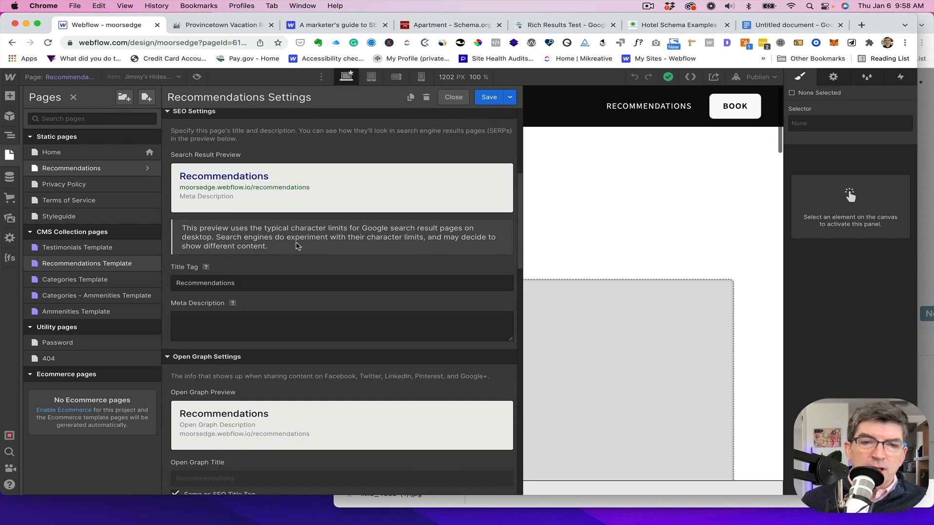
scroll(324, 268, up, 10)
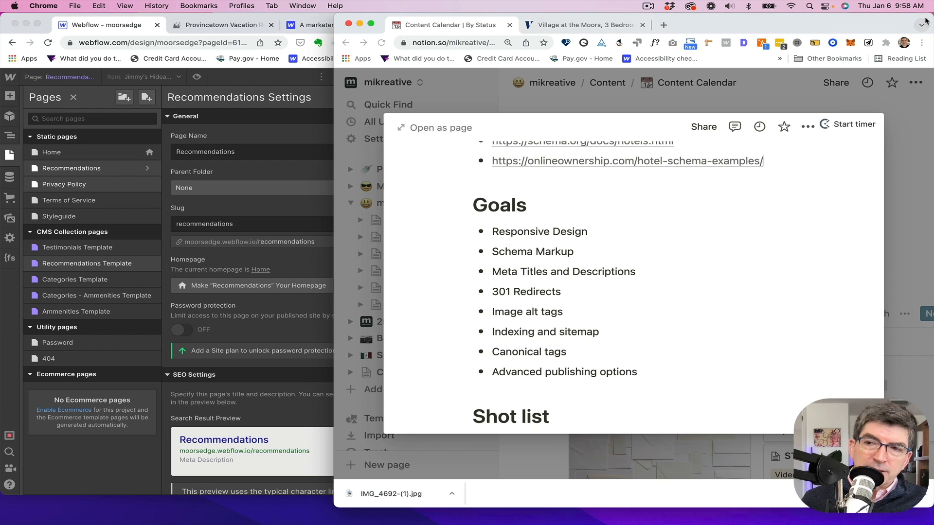
click(926, 25)
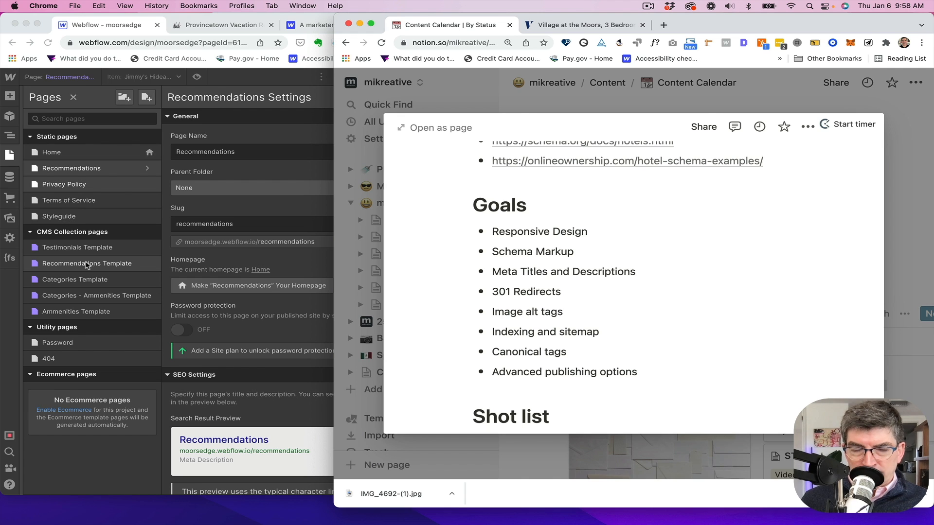
- In the Recommendations Template settings, set the SEO title tag to the Name field followed by "- Recommendation - Moors Edge"
click(93, 265)
click(149, 265)
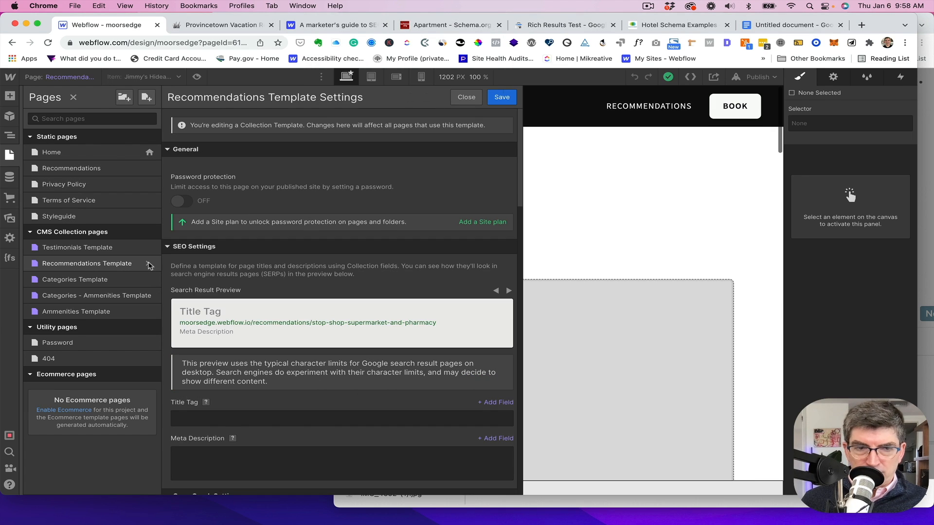
scroll(324, 269, down, 3)
scroll(324, 270, down, 2)
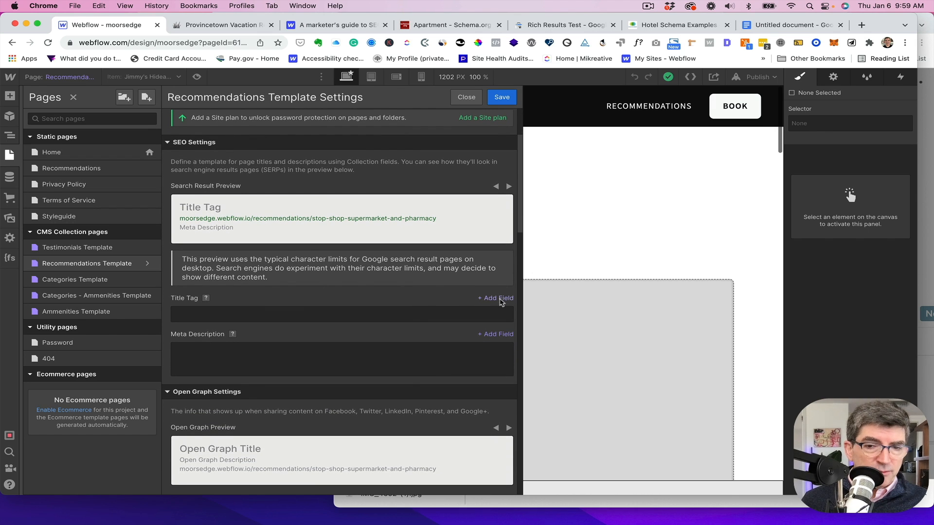
click(501, 298)
click(441, 319)
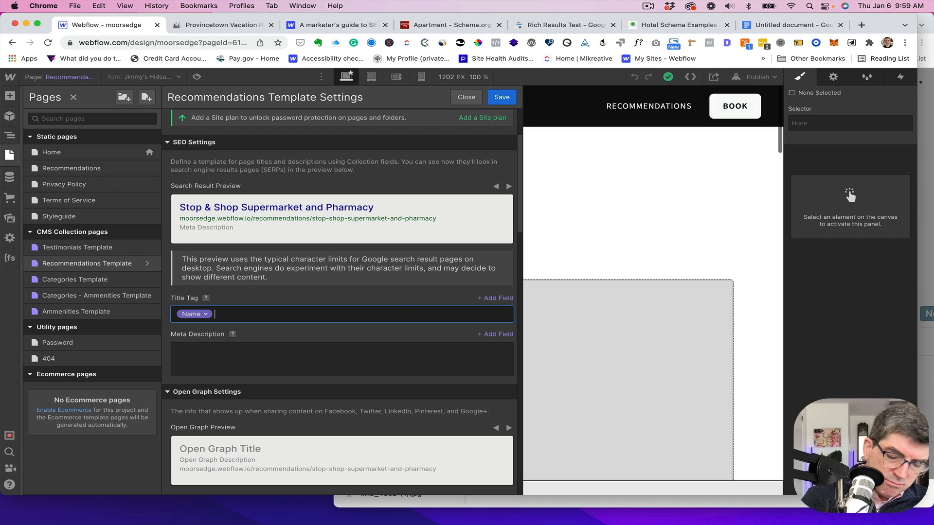
text(- Recommendation -)
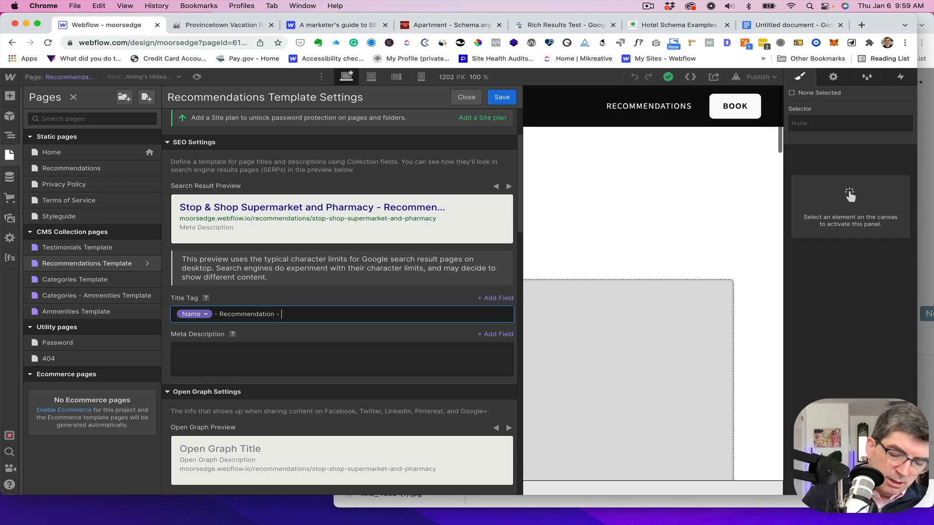
text(Moors Edge)
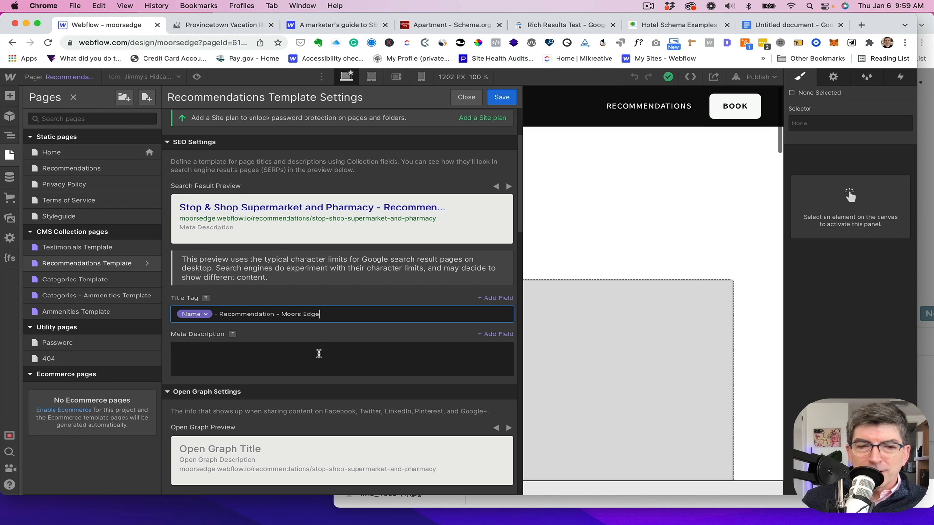
click(489, 300)
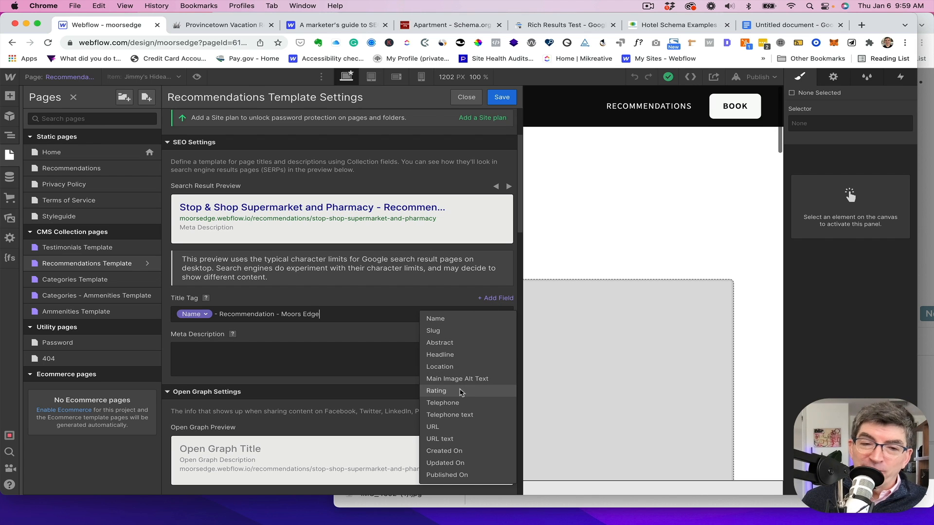
click(346, 329)
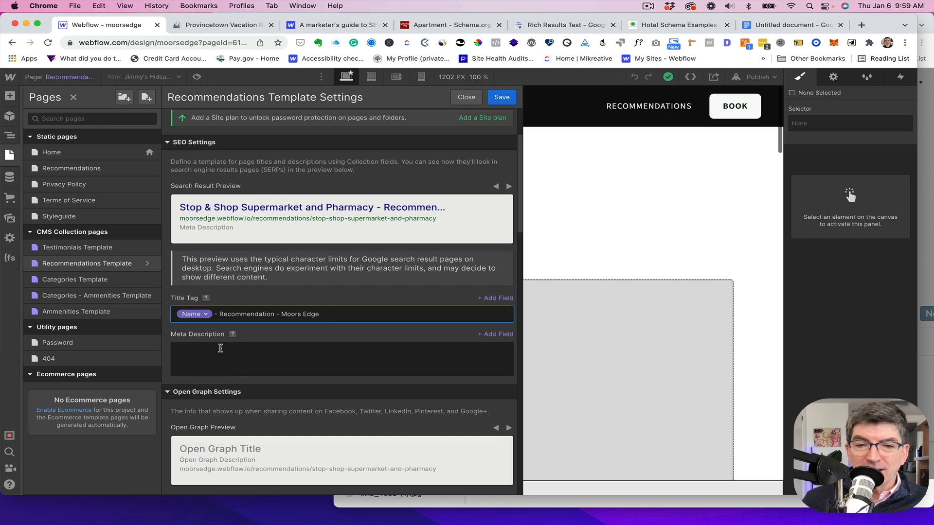
- Use the Abstract field as the template's meta description and make the Open Graph title and description the same as the SEO ones
click(493, 334)
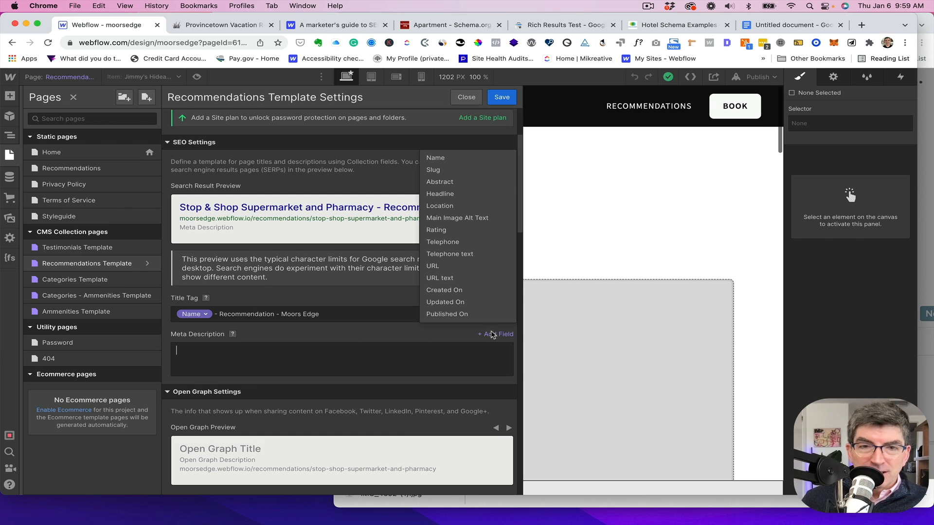
click(444, 183)
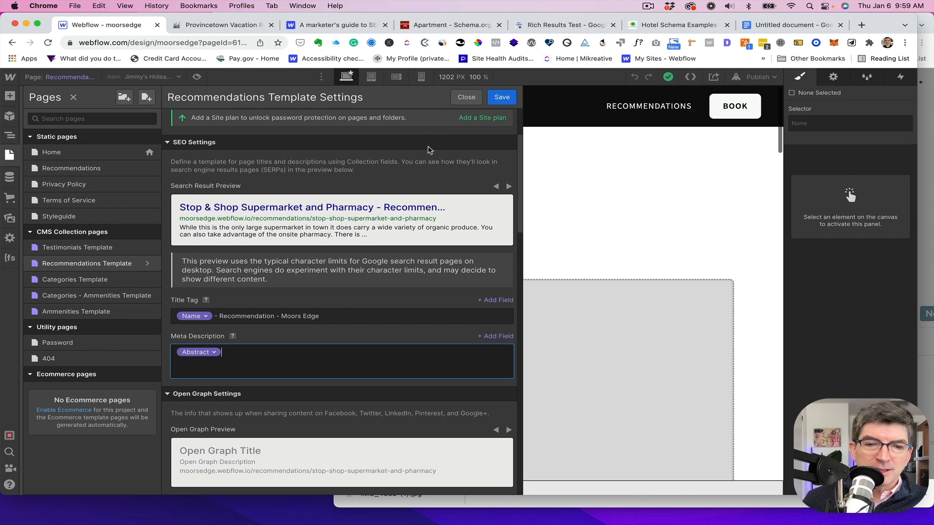
scroll(429, 148, down, 10)
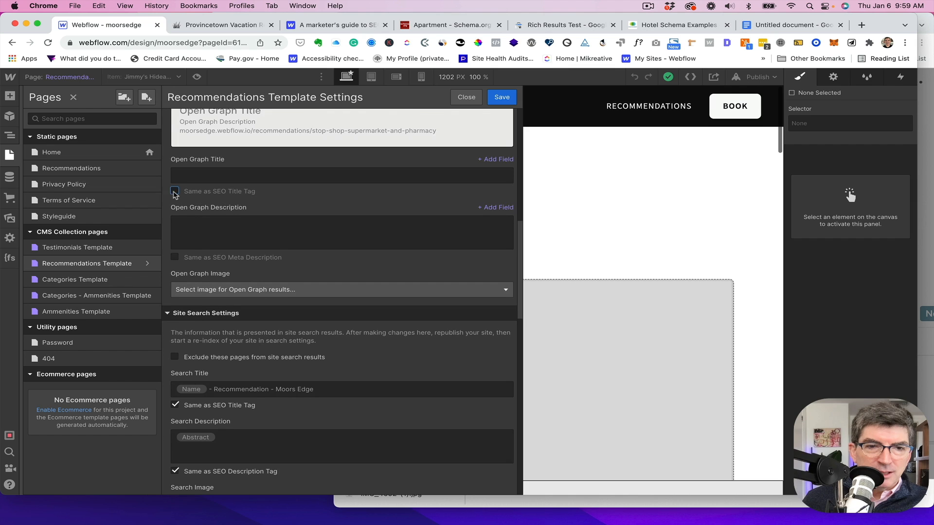
click(174, 191)
click(175, 265)
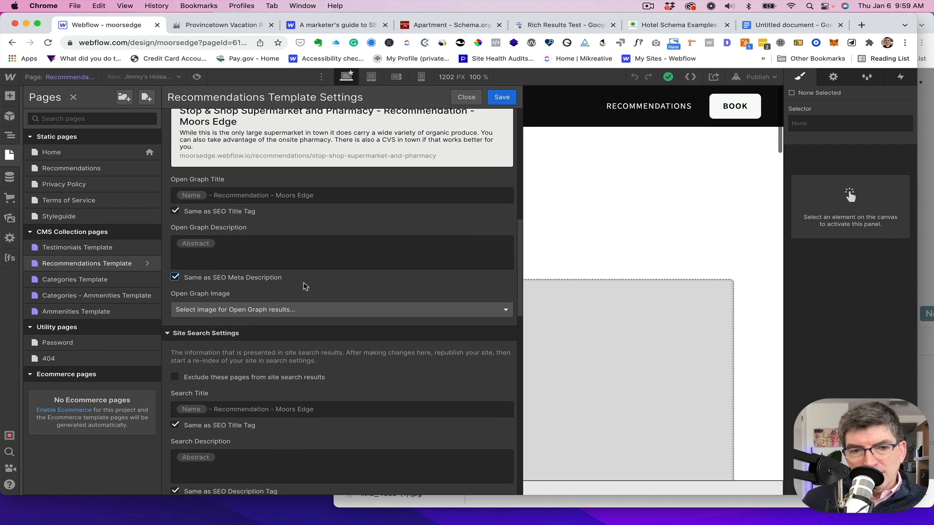
- Set the Recommendations Template's Open Graph image to Main Image and review the Open Graph and site search settings
click(331, 310)
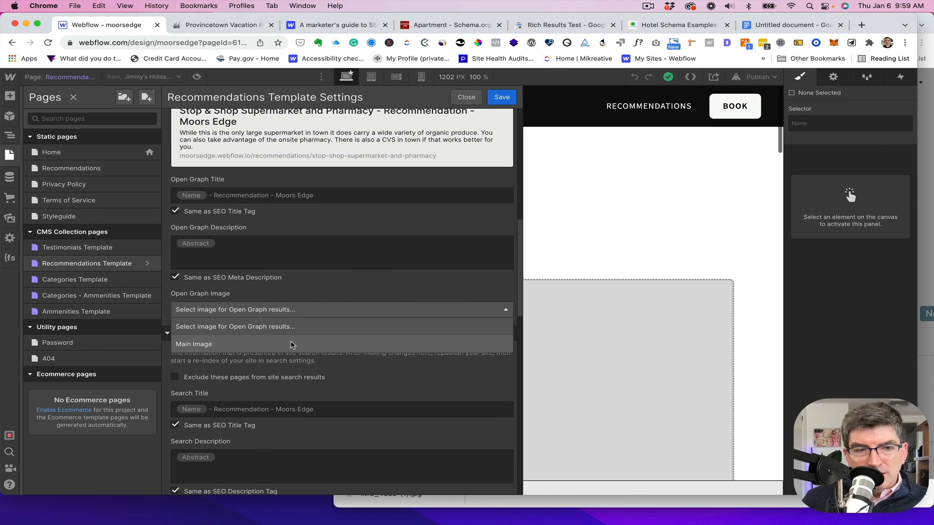
click(291, 344)
scroll(449, 327, up, 4)
scroll(449, 327, down, 2)
scroll(449, 326, down, 8)
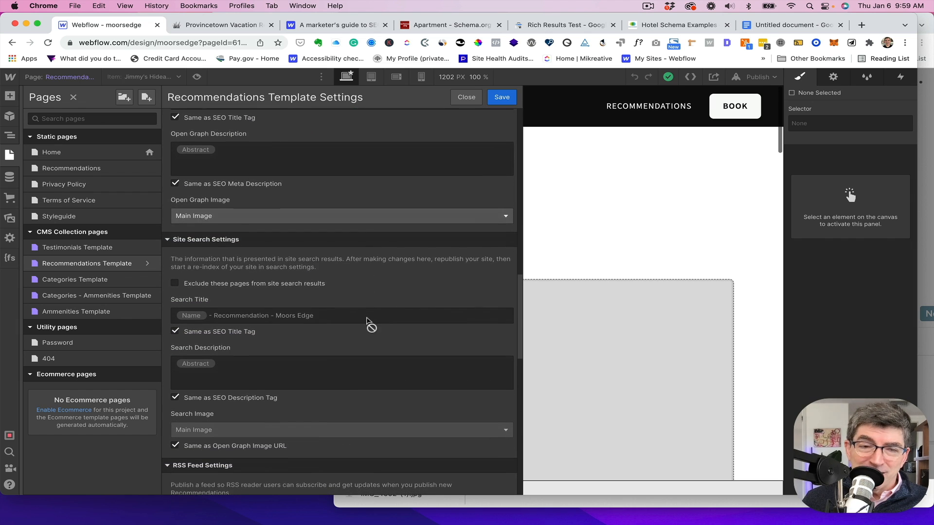
click(304, 215)
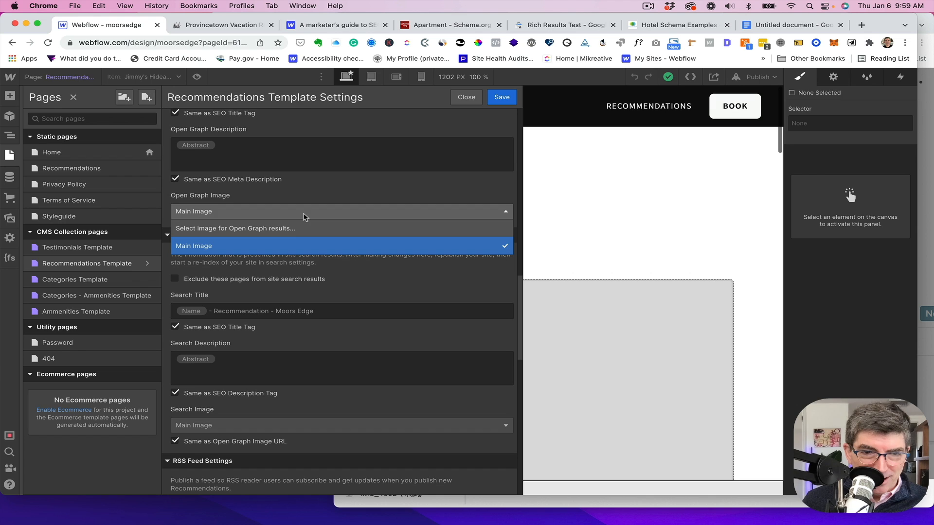
- Clear the Recommendations Template's Open Graph image selection, review the remaining template settings, and save them
click(288, 230)
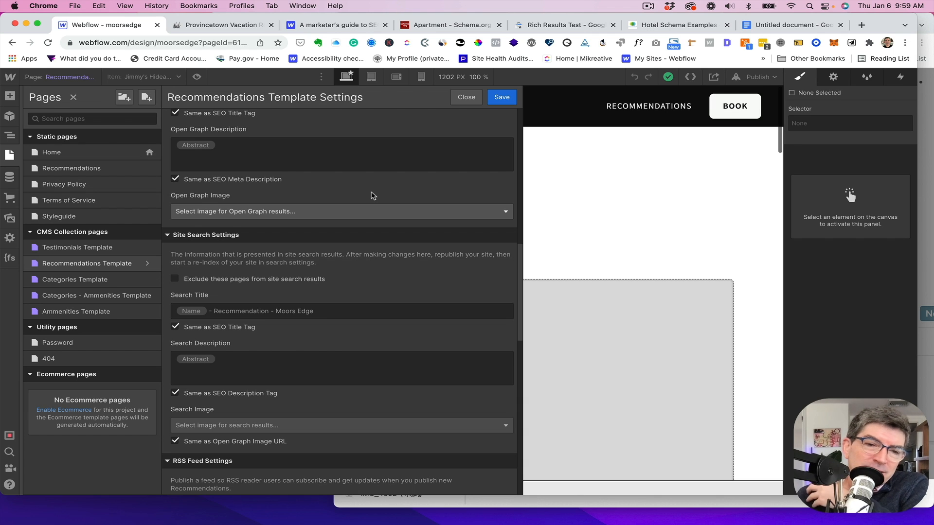
scroll(372, 197, up, 6)
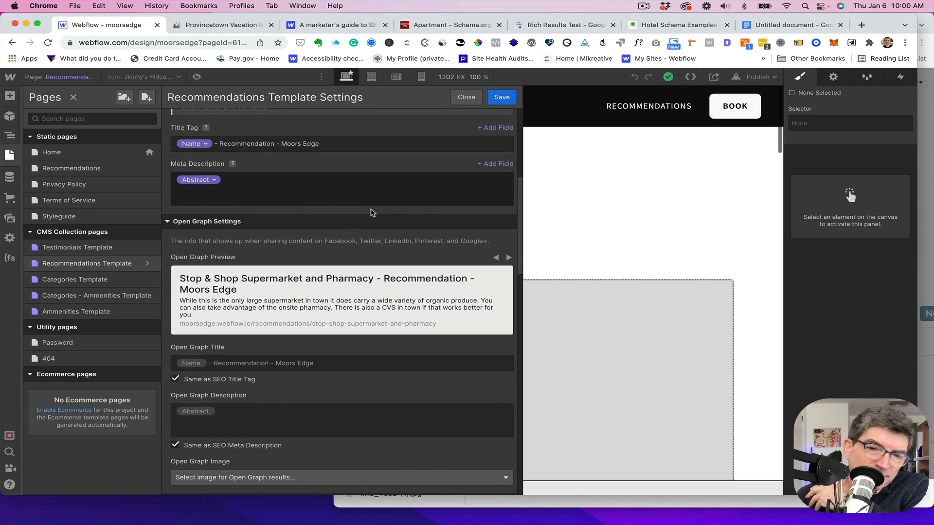
scroll(372, 212, down, 5)
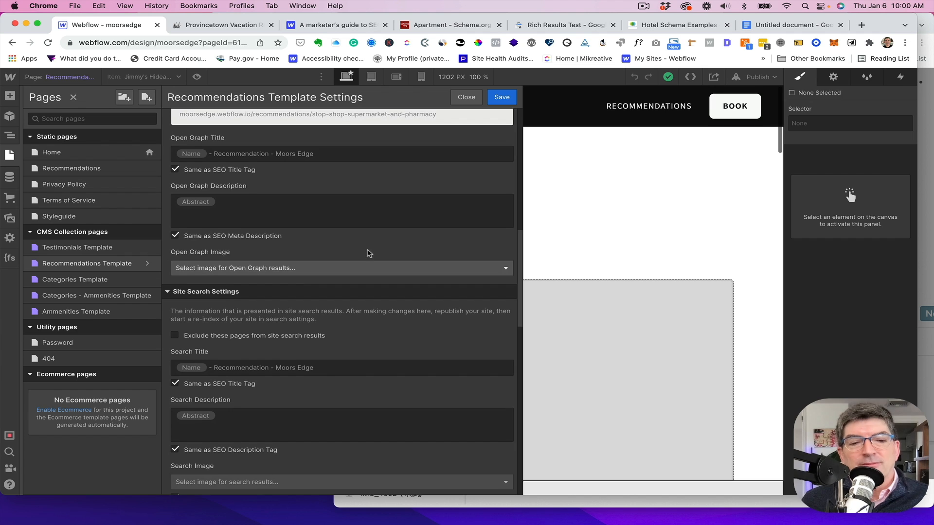
scroll(369, 252, down, 7)
scroll(368, 254, down, 1)
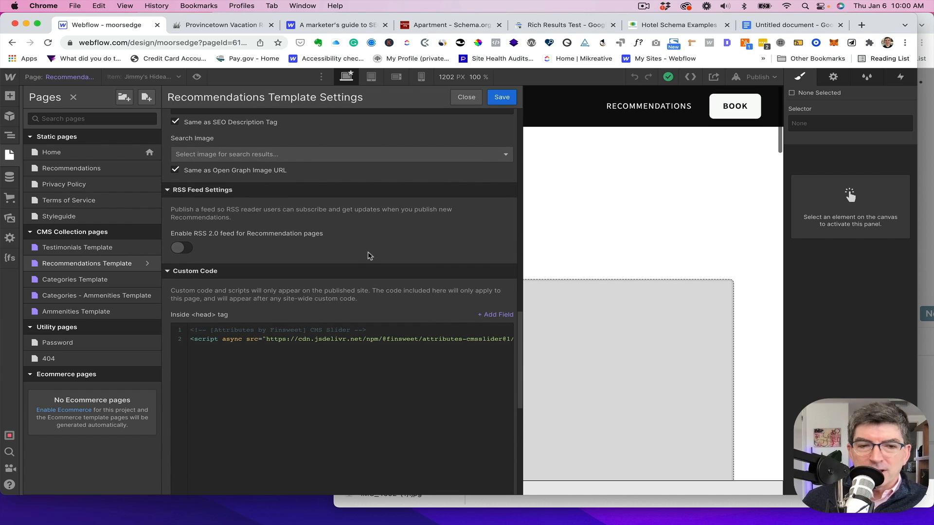
scroll(370, 256, up, 15)
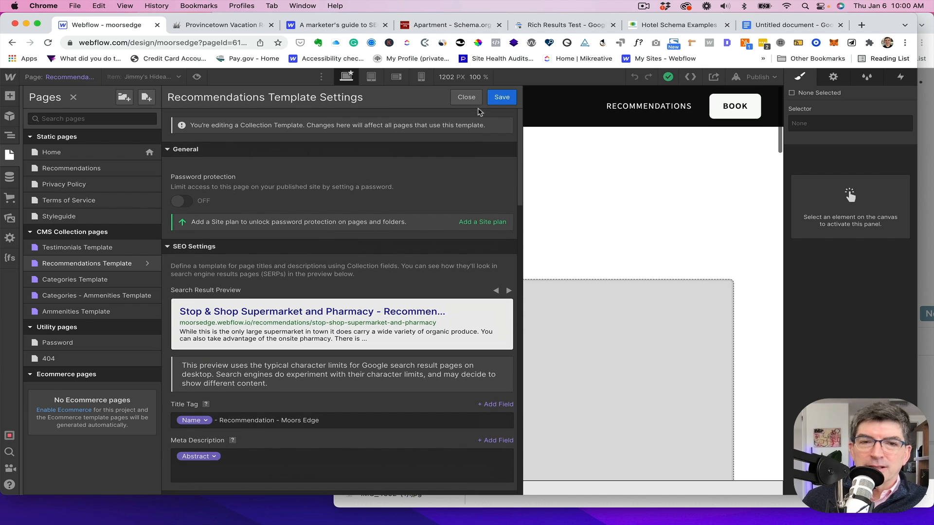
click(502, 99)
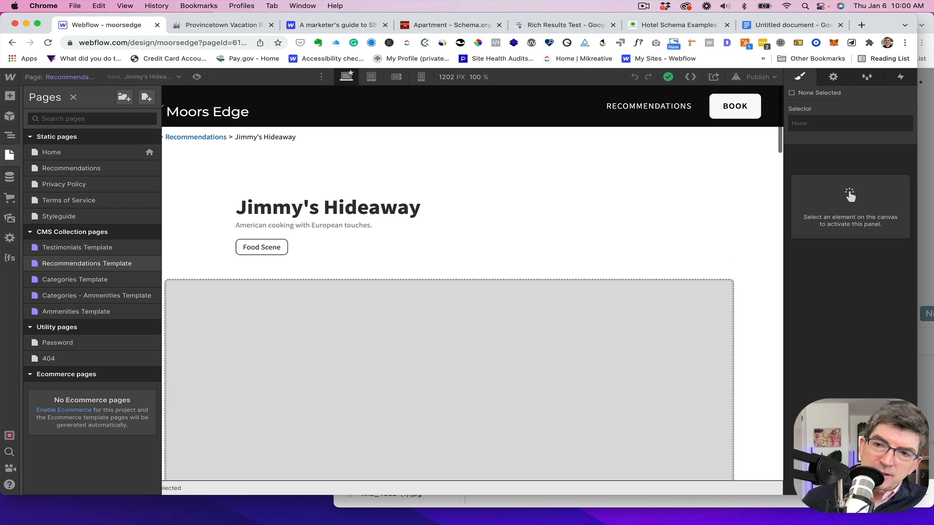
- Check the Goals list in the Notion content calendar and return to the Webflow window
click(926, 21)
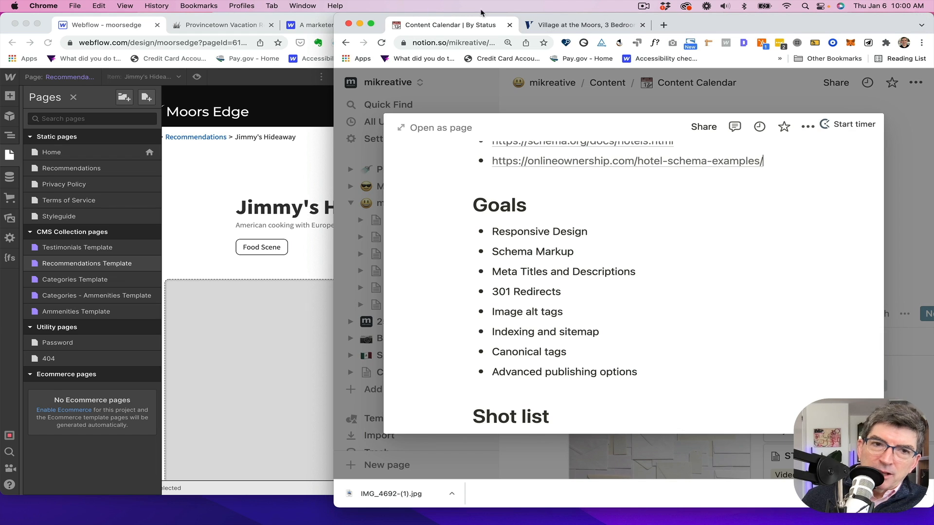
click(46, 17)
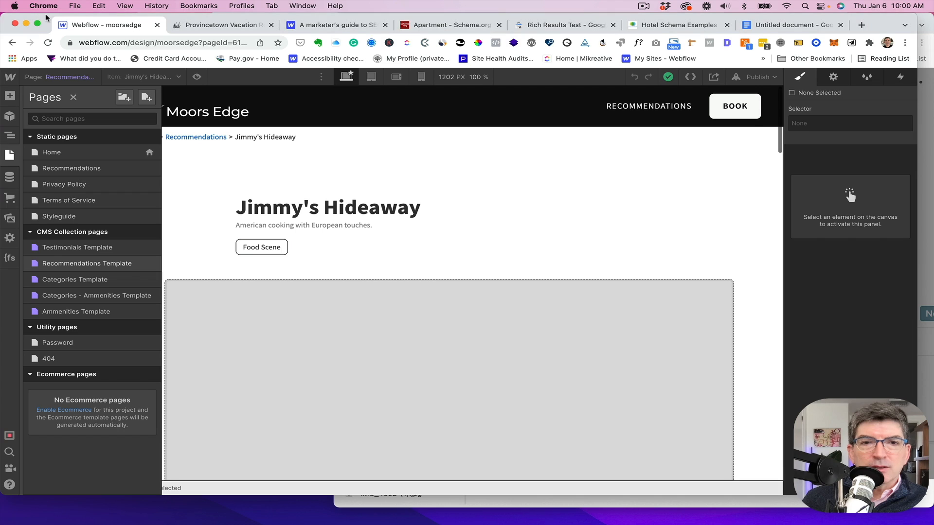
drag(46, 17, 50, 17)
- Load the existing site themoorsedge.com in a new tab and examine the URL of its Unit A accommodations page
click(869, 25)
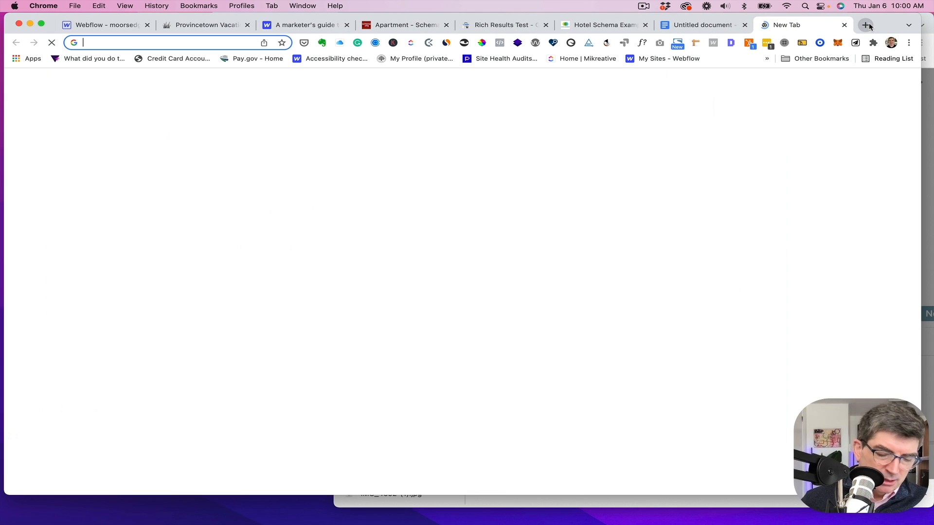
text(themoorse)
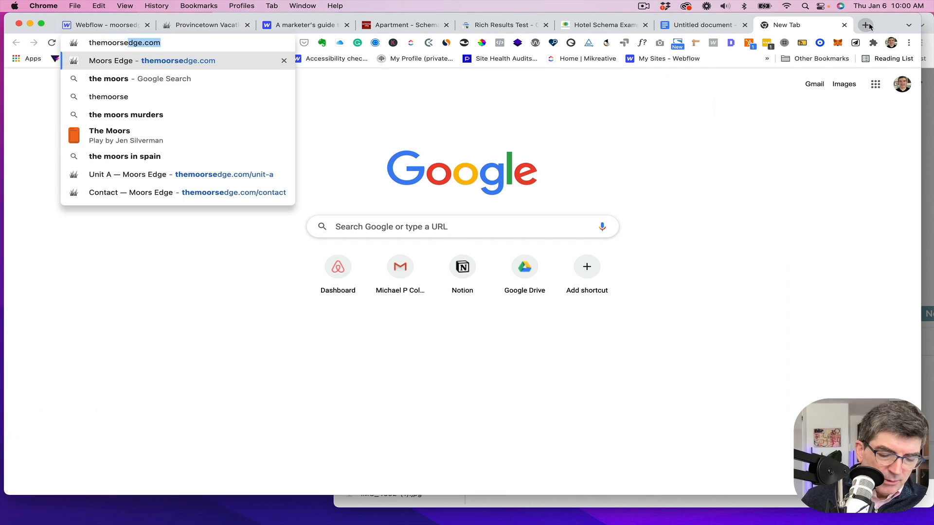
text(dge)
key(Return)
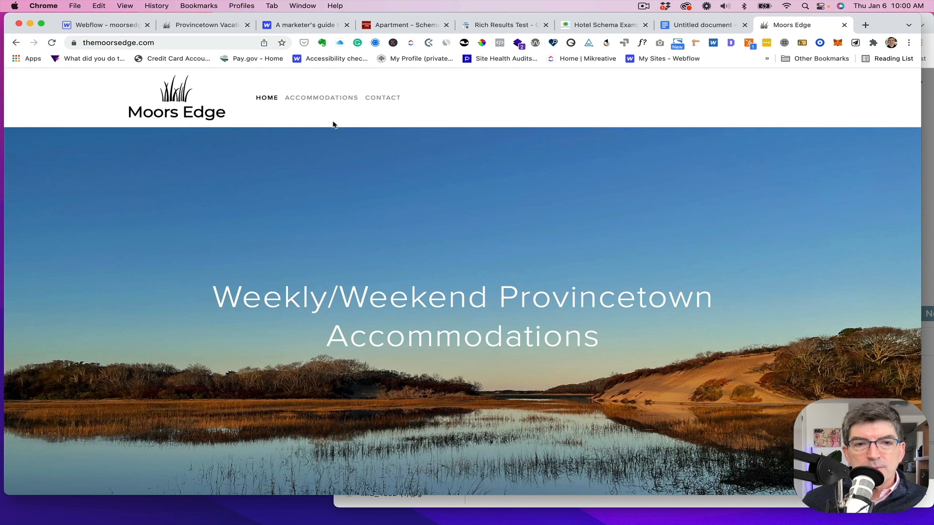
mouse_move(314, 100)
click(314, 100)
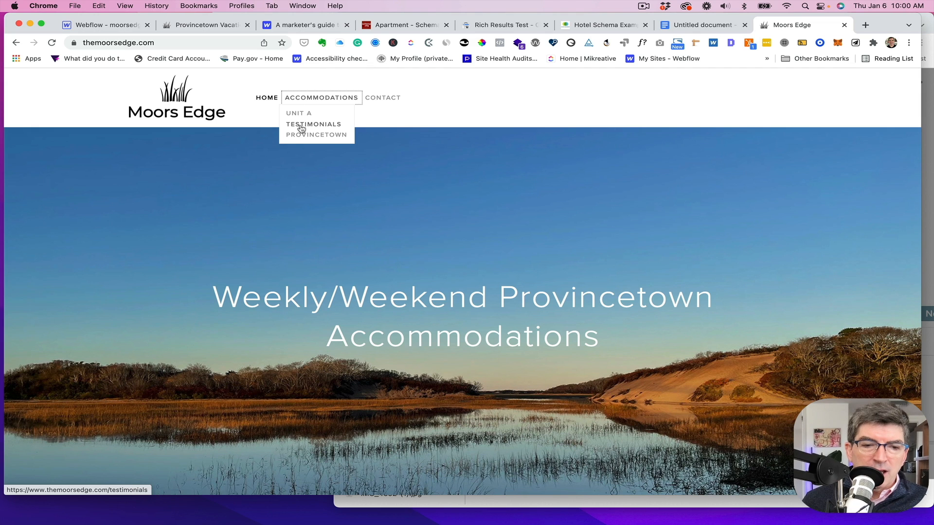
click(308, 101)
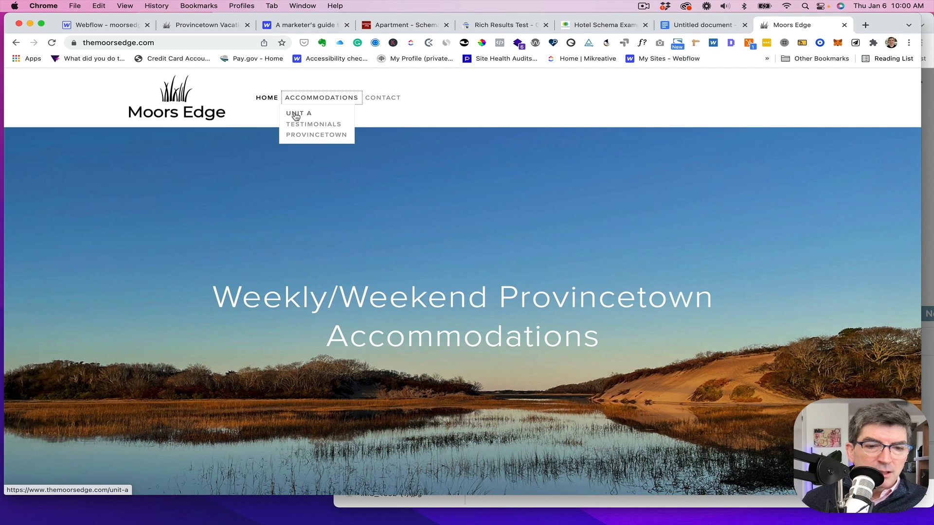
click(295, 115)
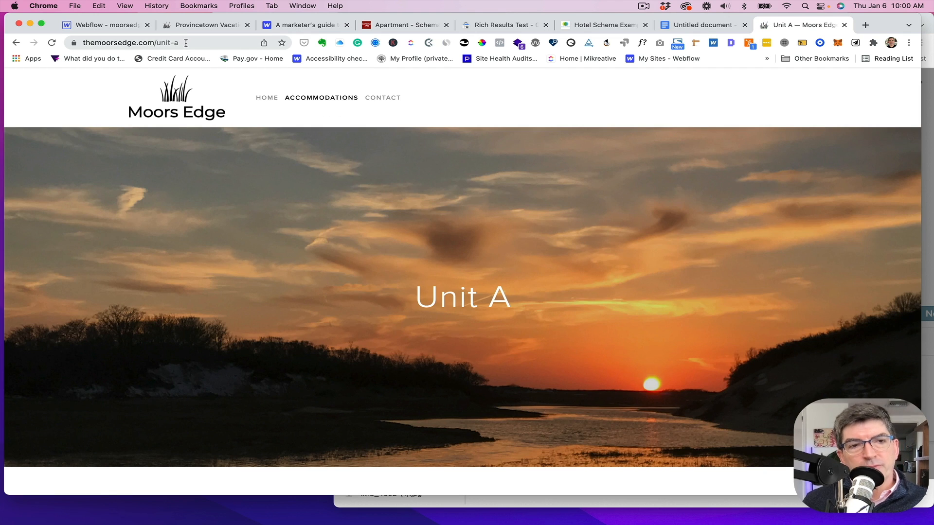
click(186, 43)
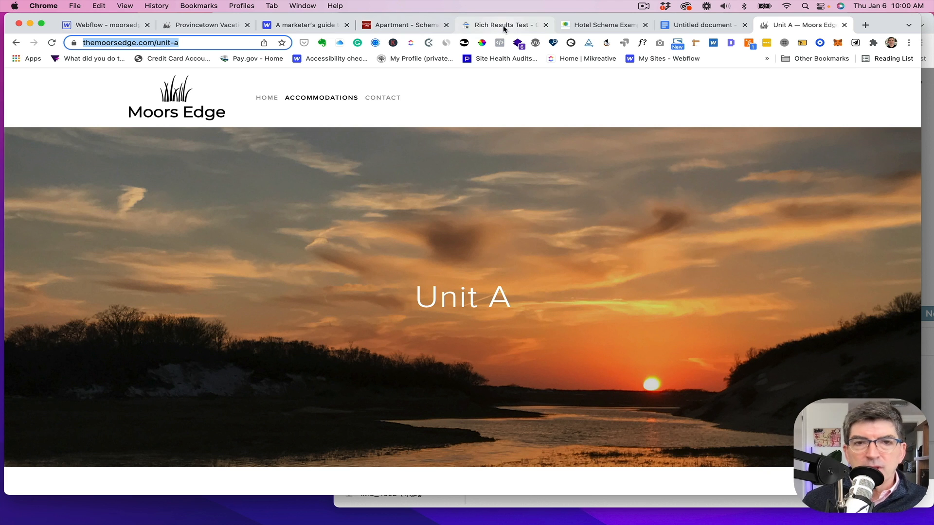
- Go to the moorsedge project's settings in Webflow and look through the SEO options for a 301 redirects section
click(115, 28)
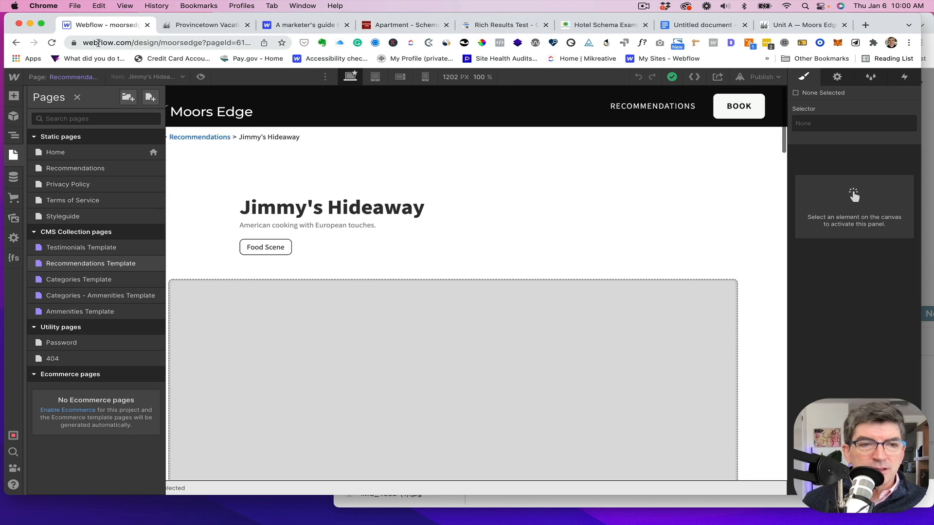
mouse_move(13, 77)
click(40, 107)
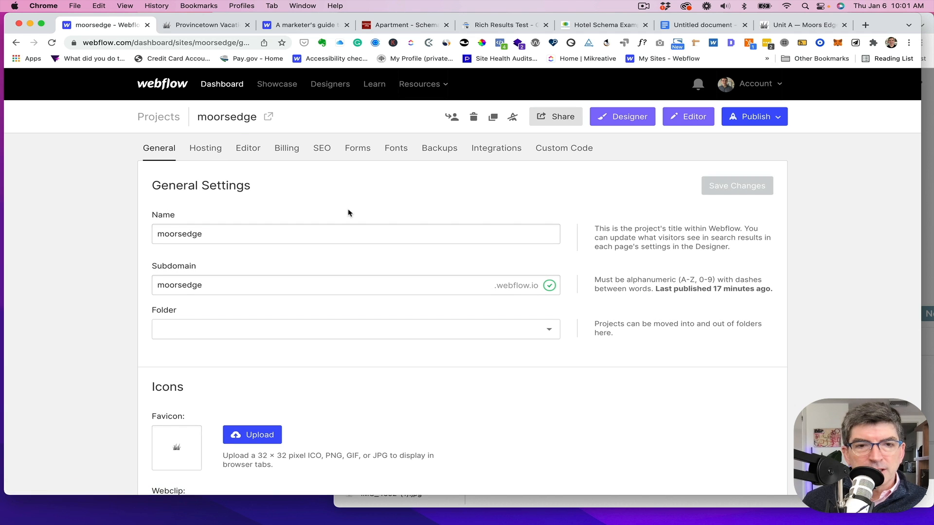
click(321, 152)
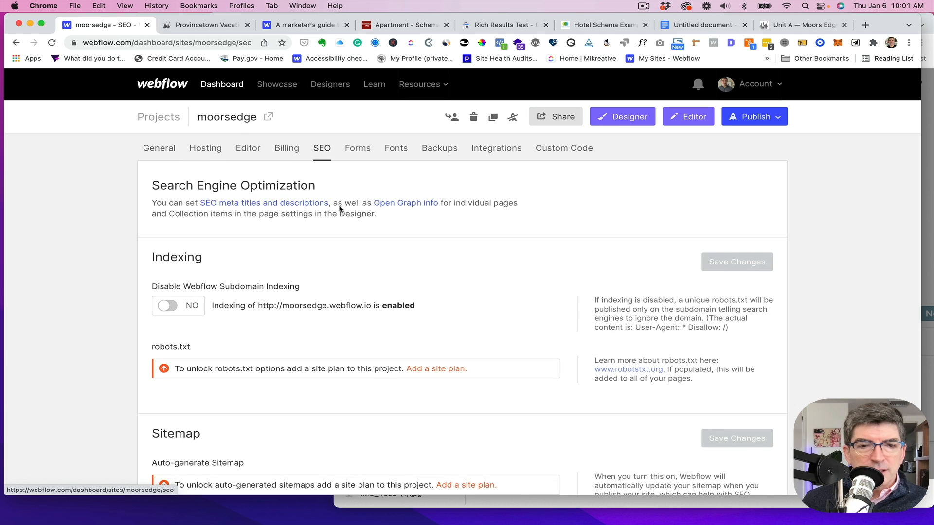
scroll(362, 237, down, 15)
scroll(423, 242, up, 10)
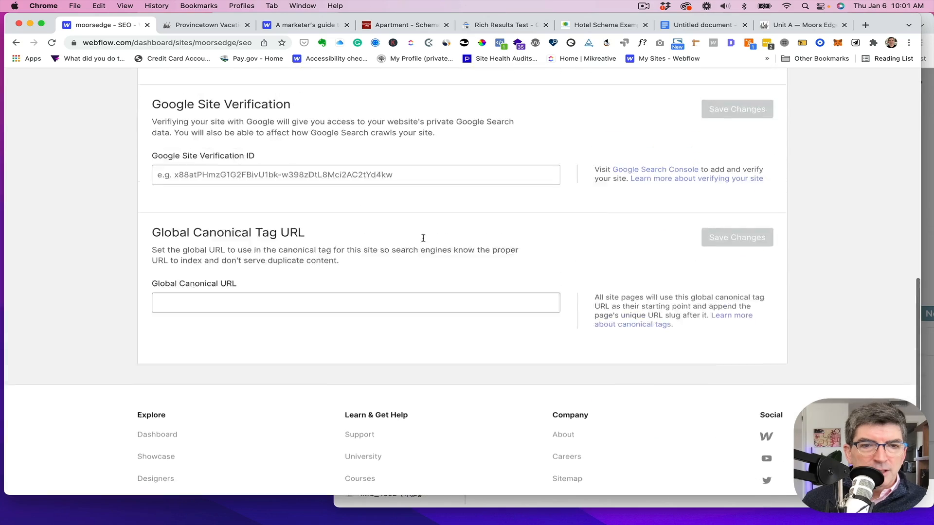
scroll(423, 241, up, 5)
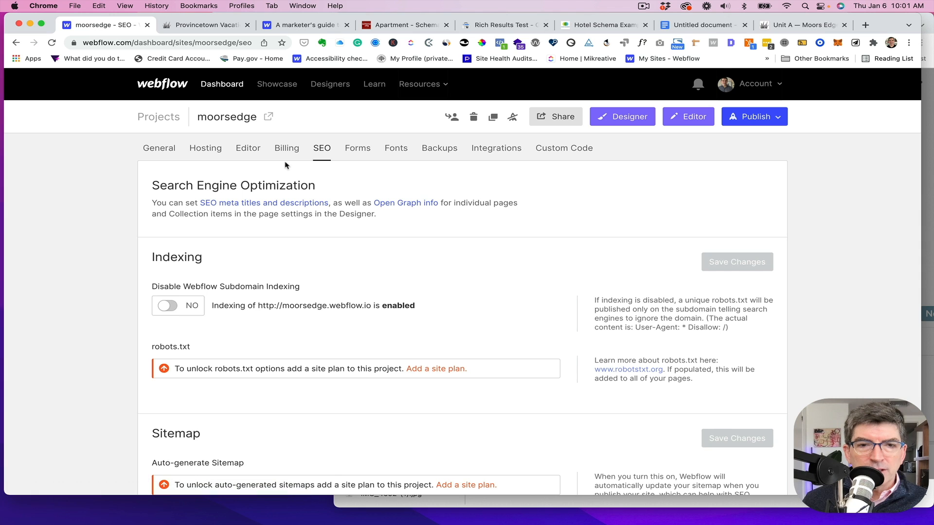
- Look through the project's General settings, and find the 301 Redirects section in the Hosting settings
click(158, 149)
scroll(150, 238, down, 8)
scroll(152, 237, down, 10)
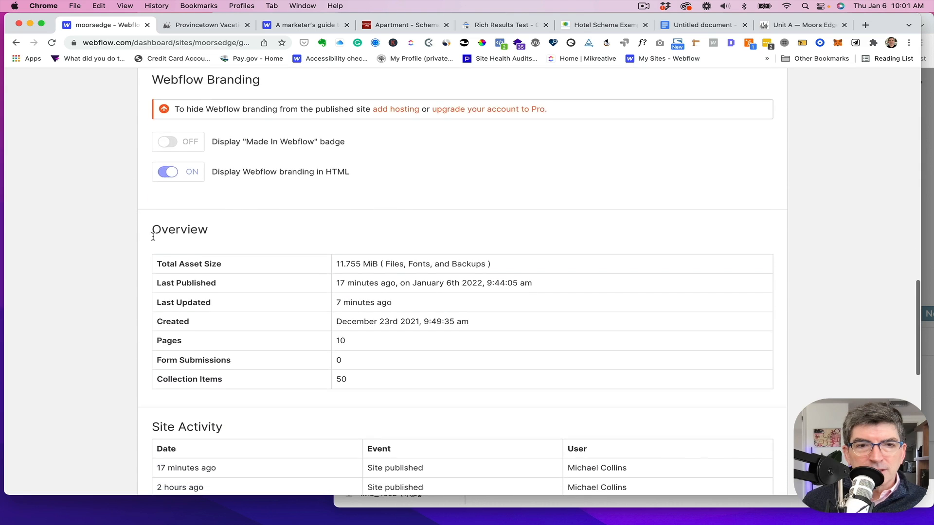
scroll(153, 236, down, 5)
scroll(206, 146, up, 20)
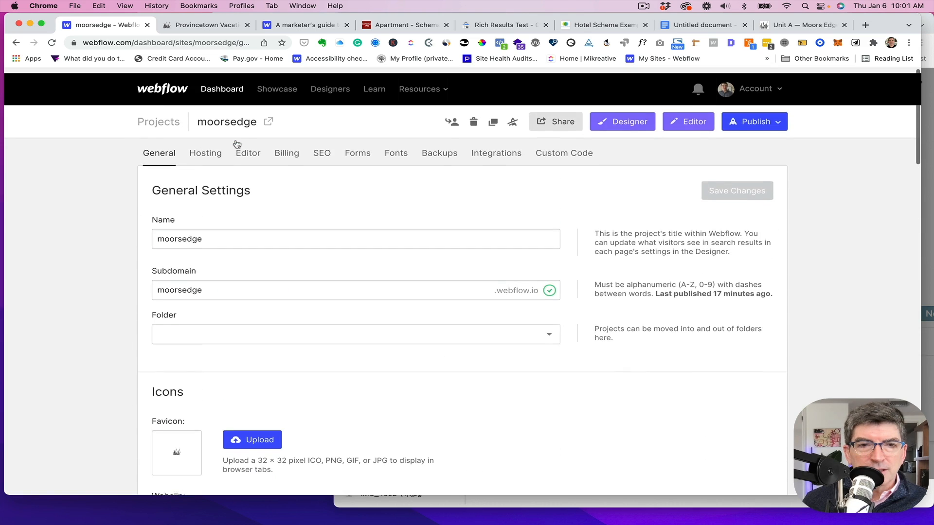
click(207, 148)
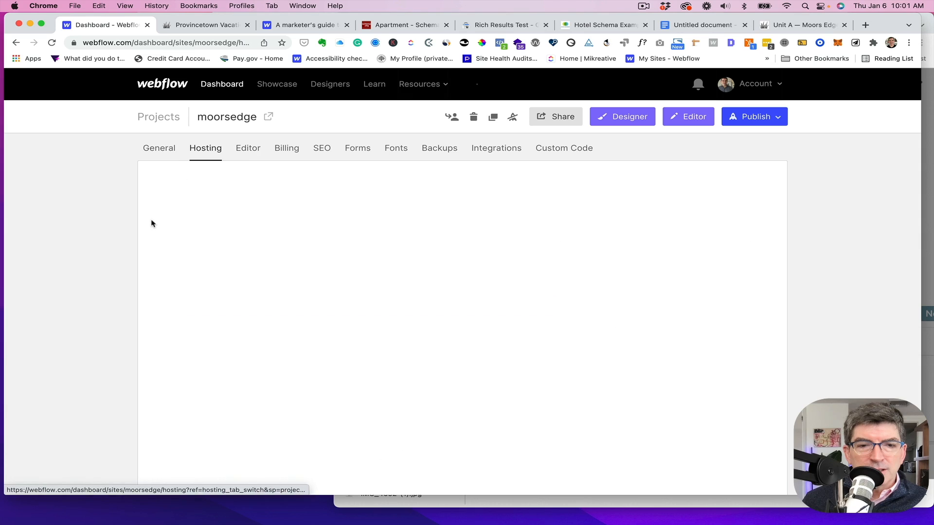
scroll(151, 223, down, 15)
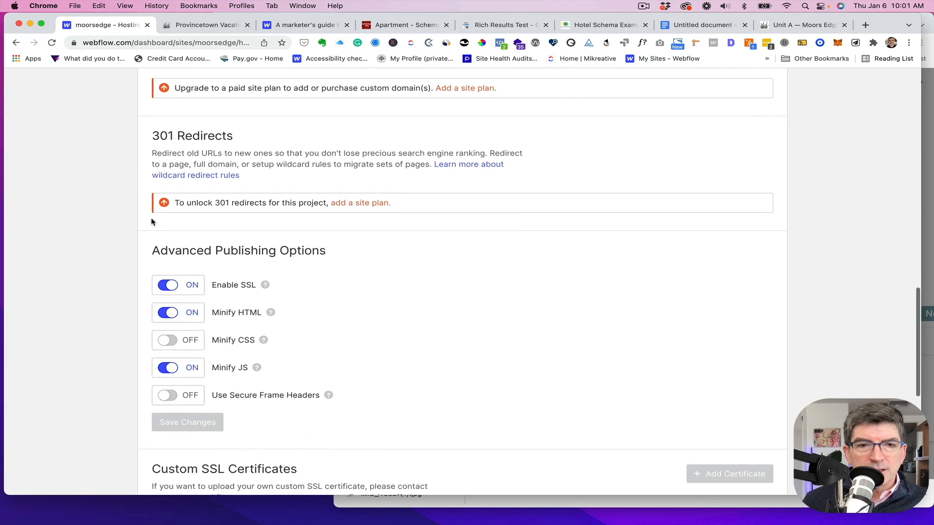
scroll(389, 224, up, 3)
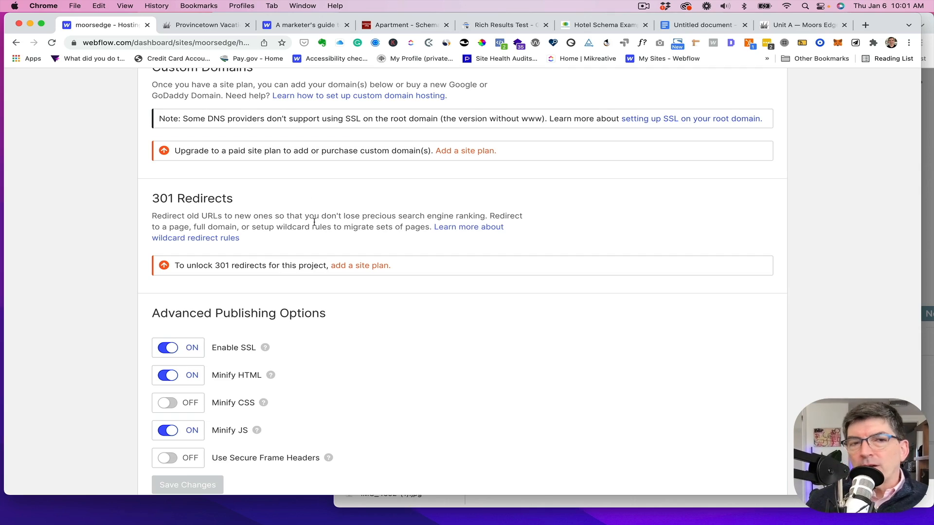
- Review the Hosting site plans, custom domain requirements and 301 redirect requirements for the project
scroll(314, 223, up, 5)
scroll(314, 223, up, 10)
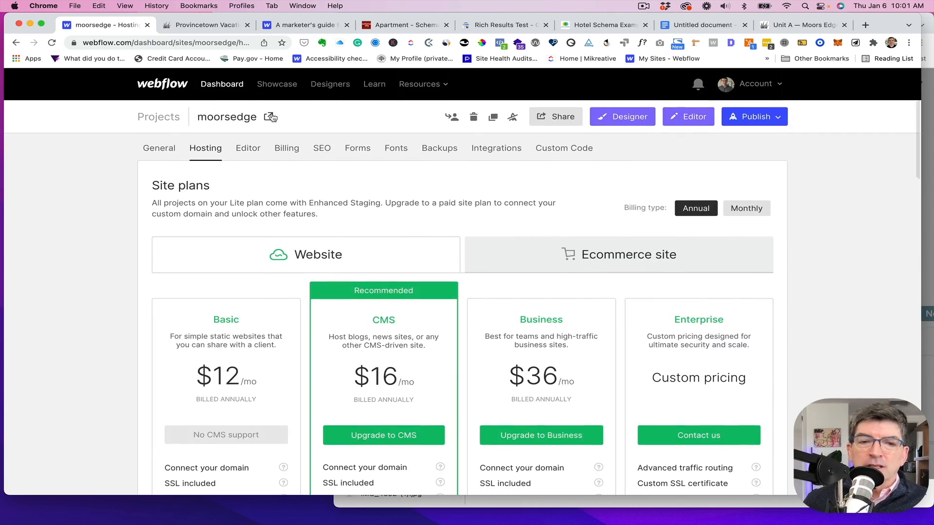
scroll(389, 234, down, 2)
scroll(389, 234, down, 1)
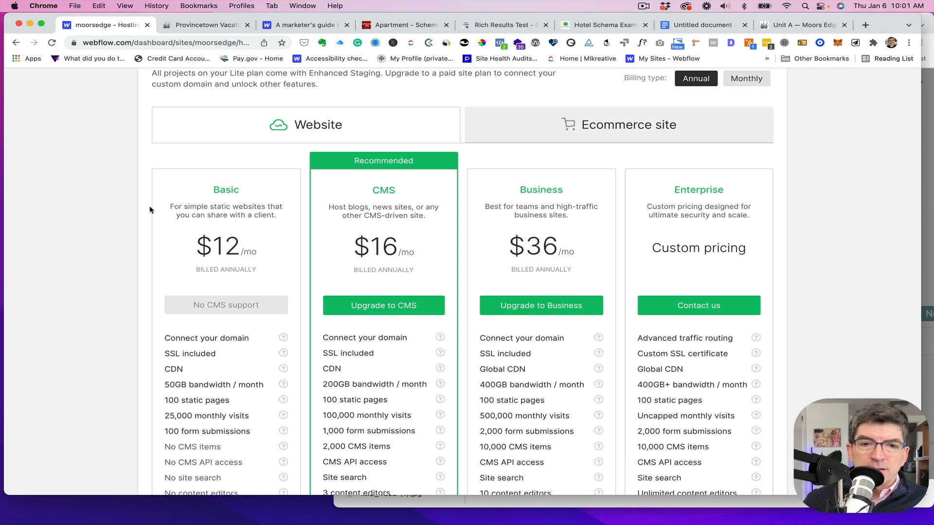
scroll(149, 207, down, 12)
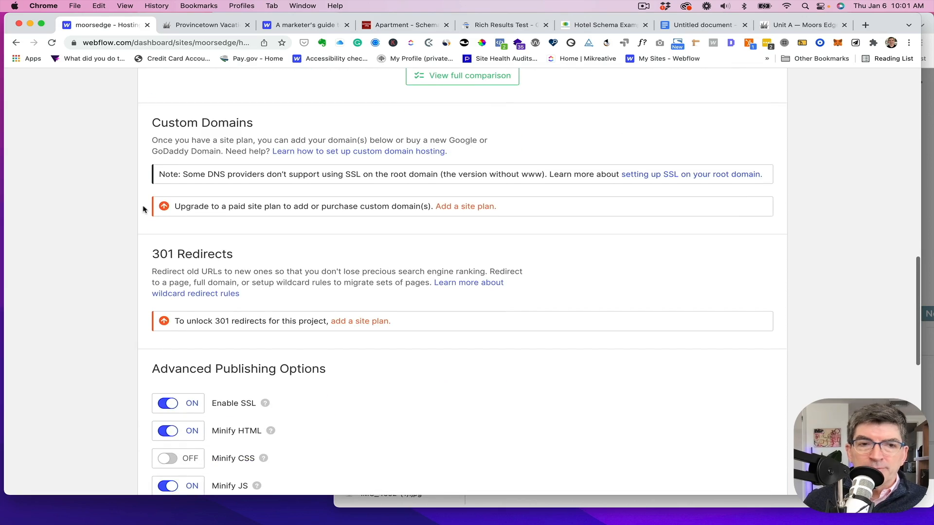
scroll(143, 208, up, 4)
scroll(142, 208, down, 2)
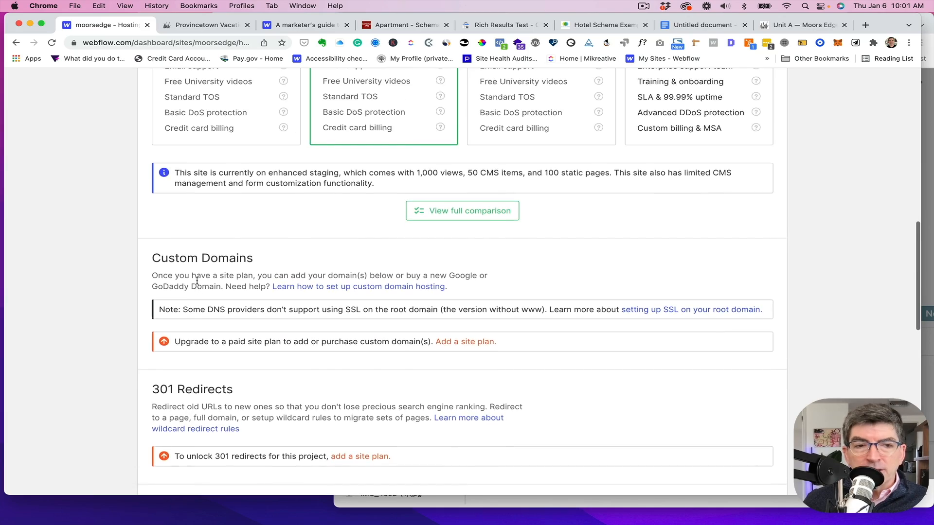
scroll(197, 280, up, 13)
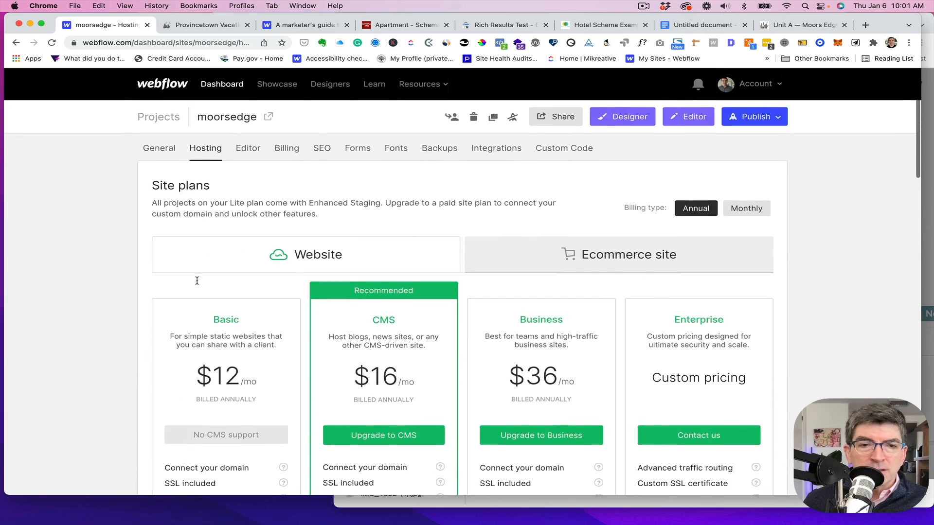
scroll(197, 280, down, 15)
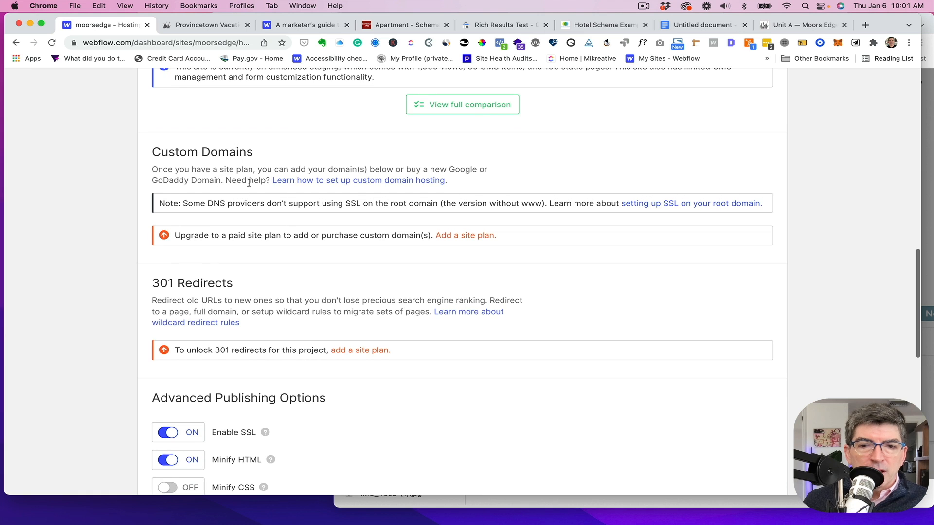
scroll(247, 233, down, 2)
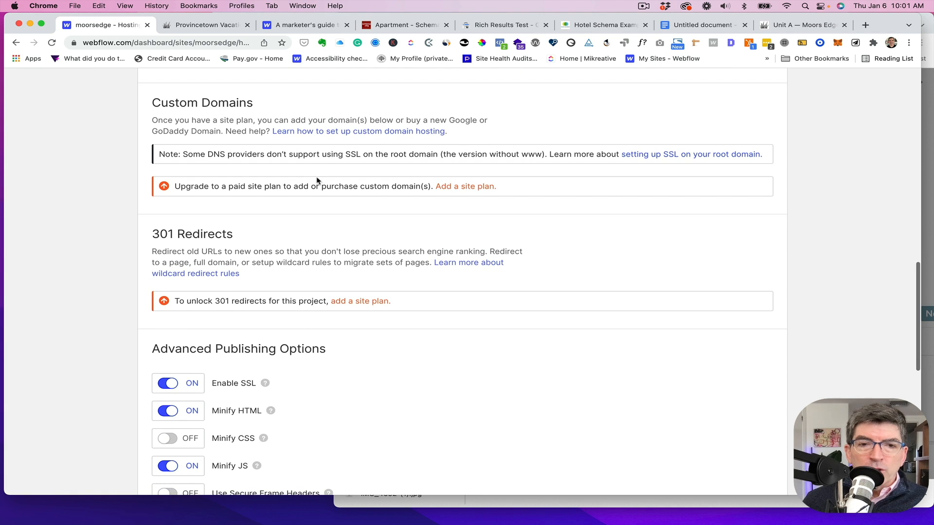
- Enable Minify CSS and Use Secure Frame Headers in the Advanced Publishing Options and save the changes
scroll(307, 183, down, 10)
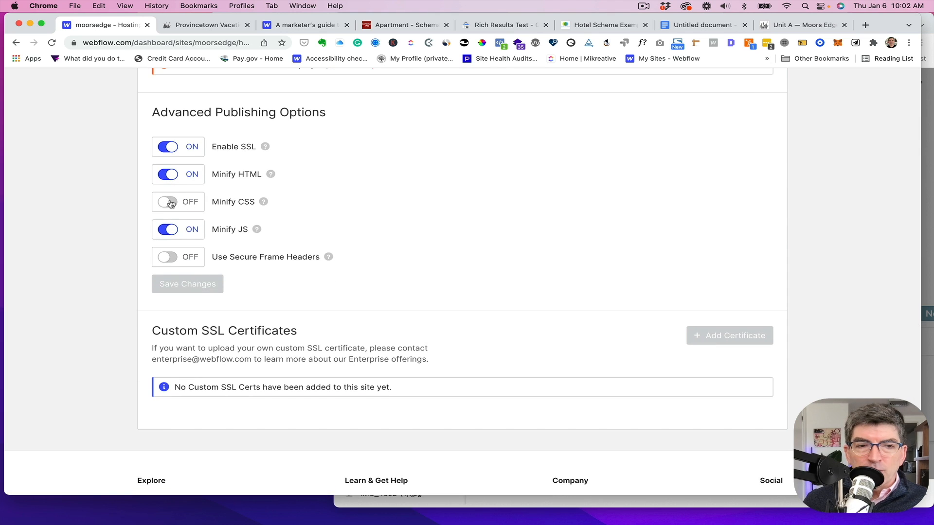
click(170, 203)
click(170, 258)
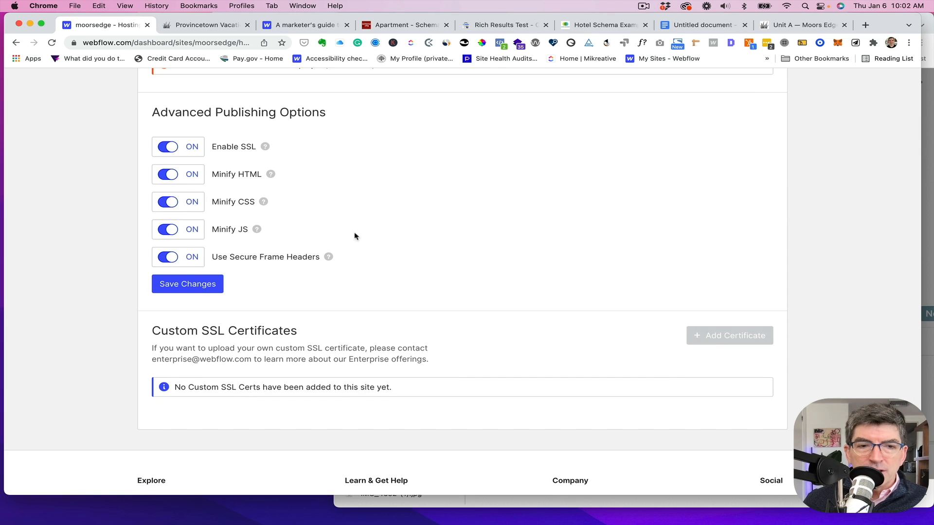
click(196, 291)
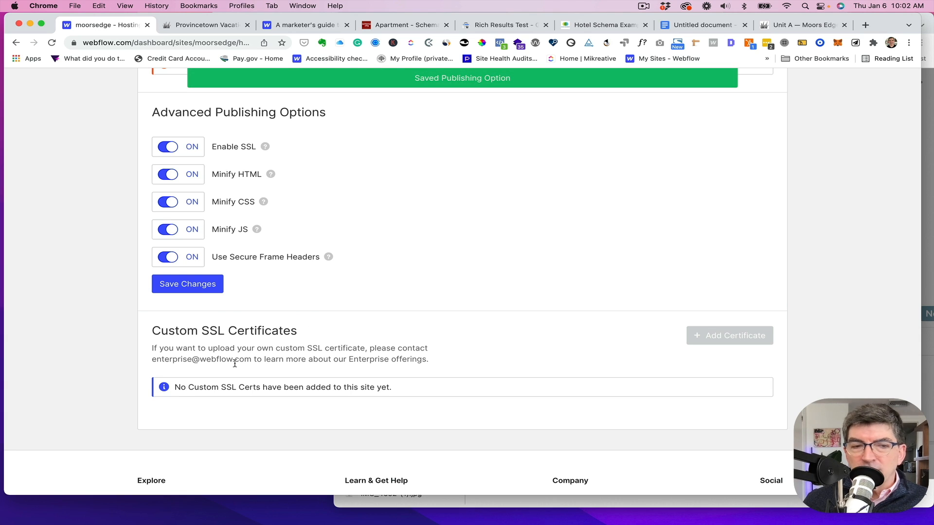
- Look back over the Hosting settings and check the Goals list in the Notion content calendar for remaining SEO topics
scroll(508, 290, up, 15)
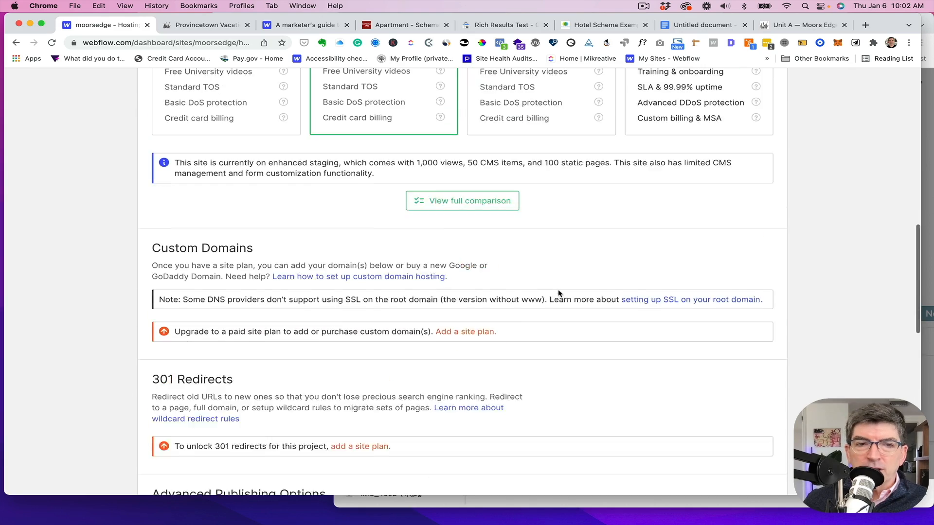
scroll(559, 292, up, 10)
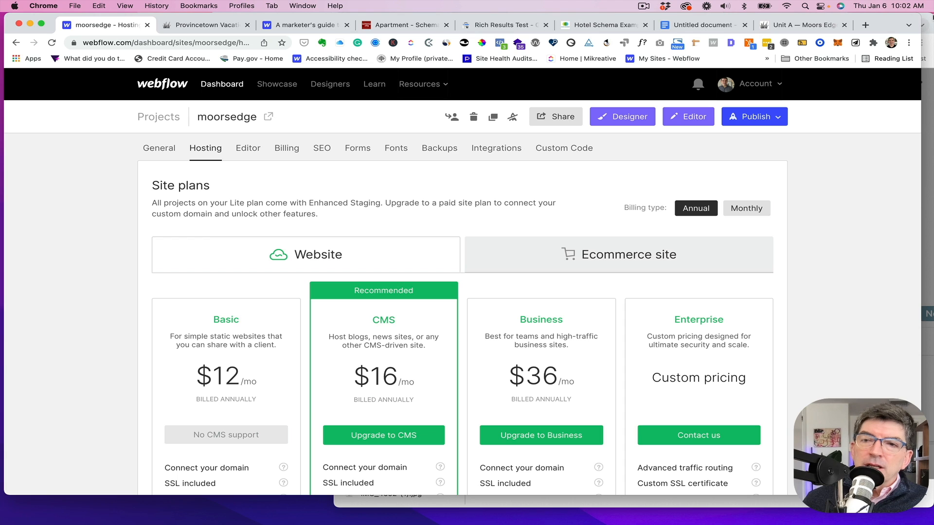
click(930, 17)
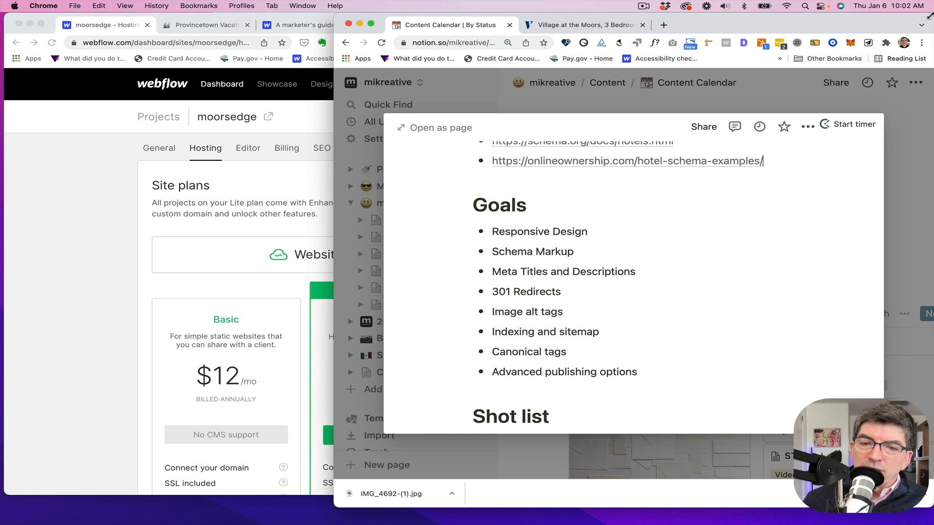
click(88, 170)
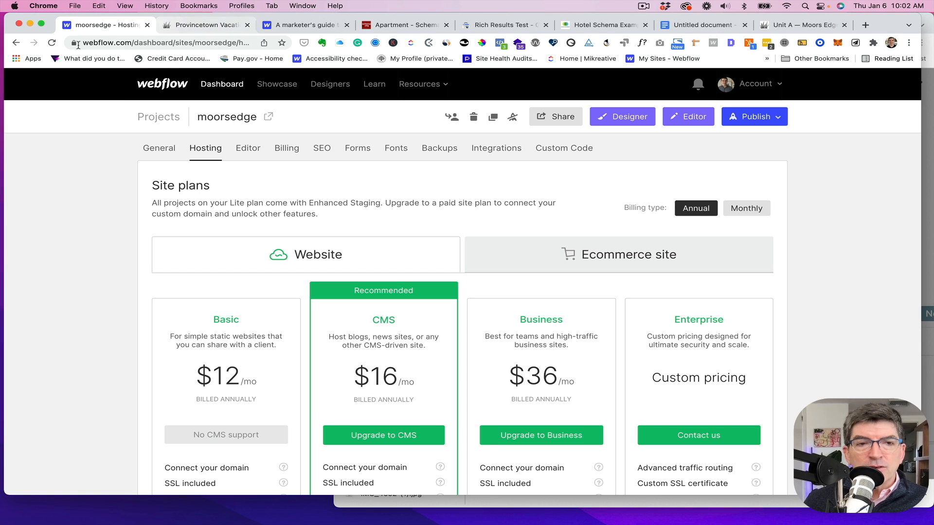
- Open the site in the Webflow Designer and list the Missing alt text issues from the page audit
click(630, 117)
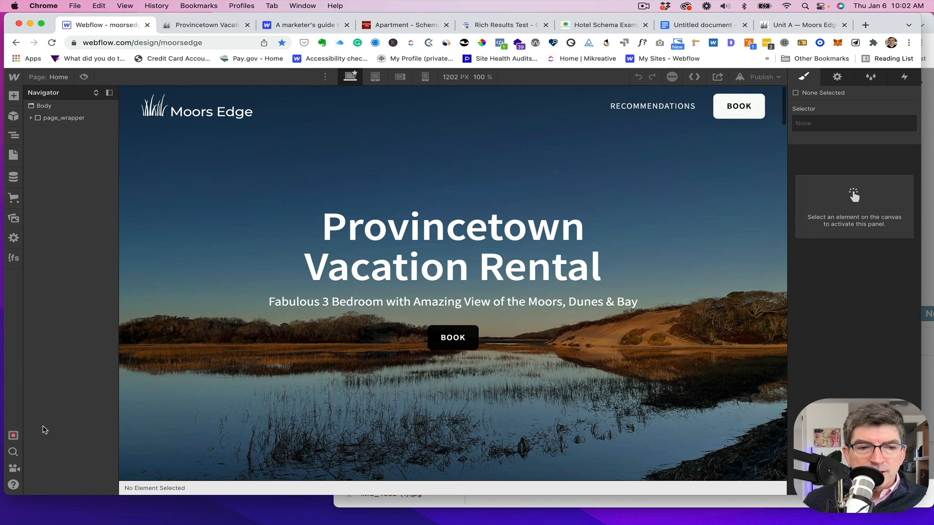
click(13, 436)
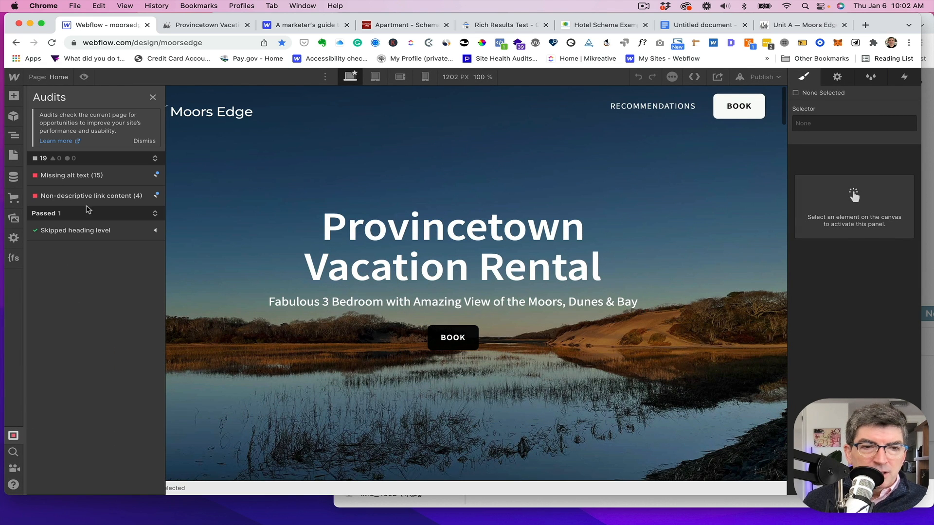
click(64, 176)
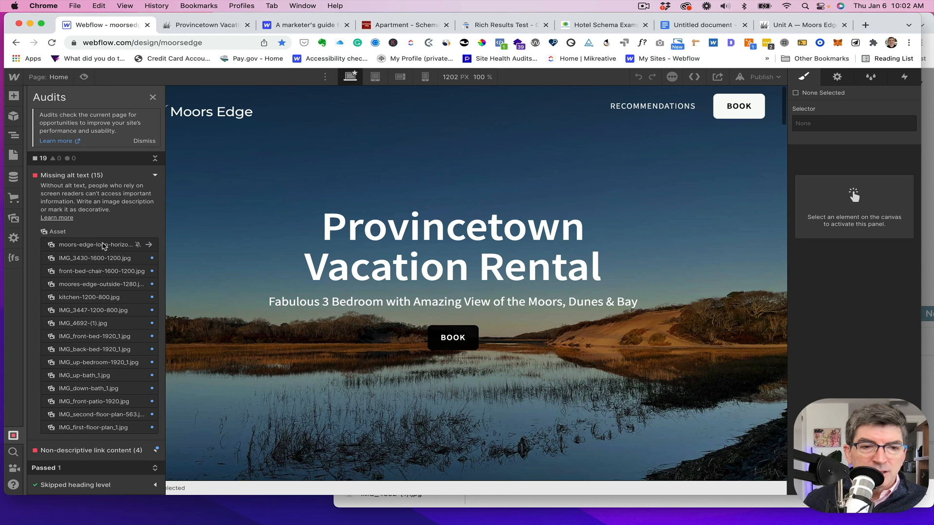
- Give the navigation logo asset moors-edge-logo-horizontal.svg the descriptive alt text "Moors Edge logo"
click(148, 245)
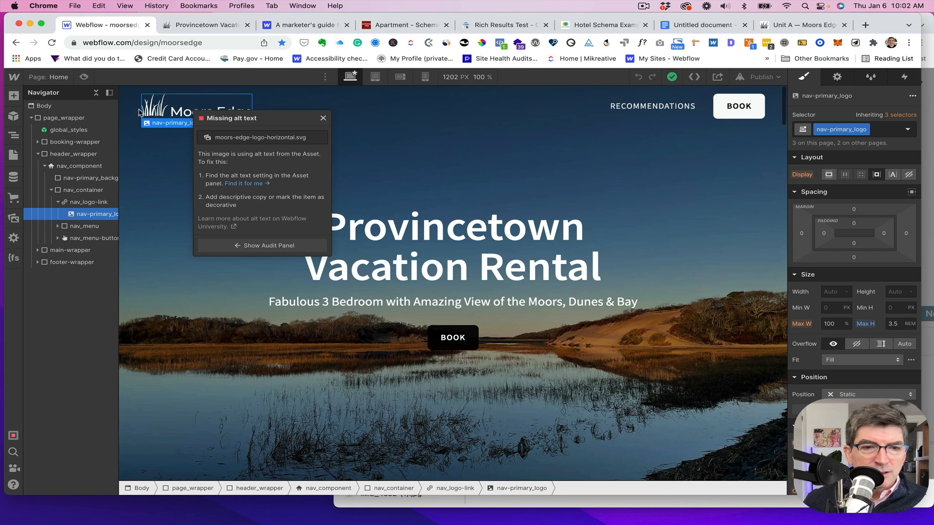
click(14, 220)
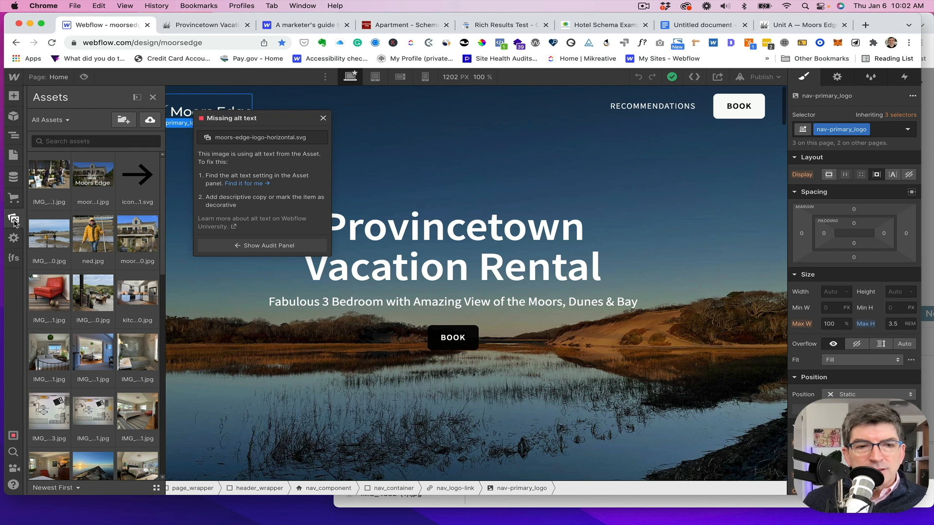
scroll(98, 248, down, 3)
scroll(98, 249, down, 10)
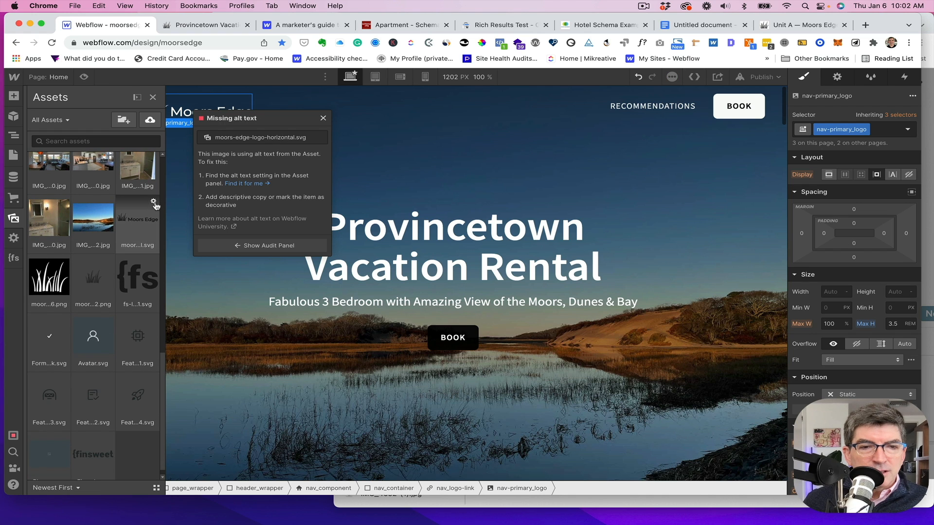
click(153, 202)
click(81, 341)
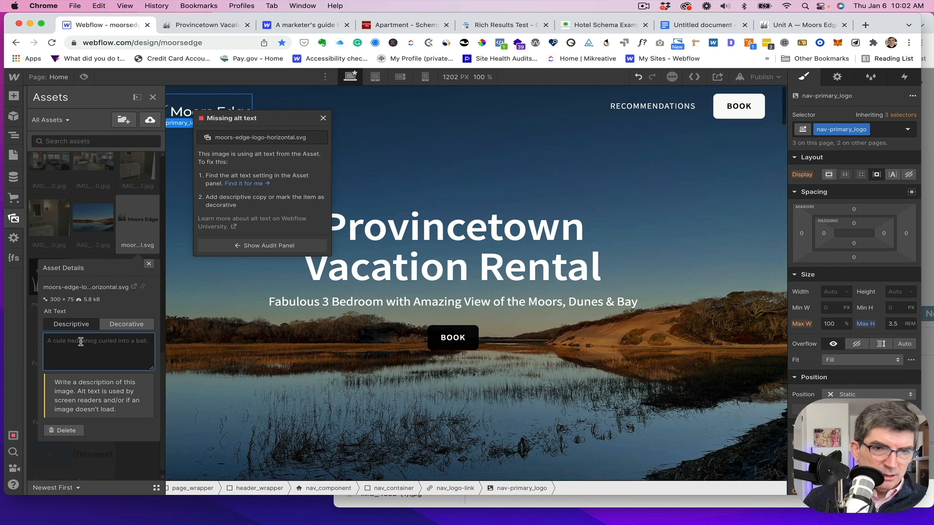
text(Moors Edge logo)
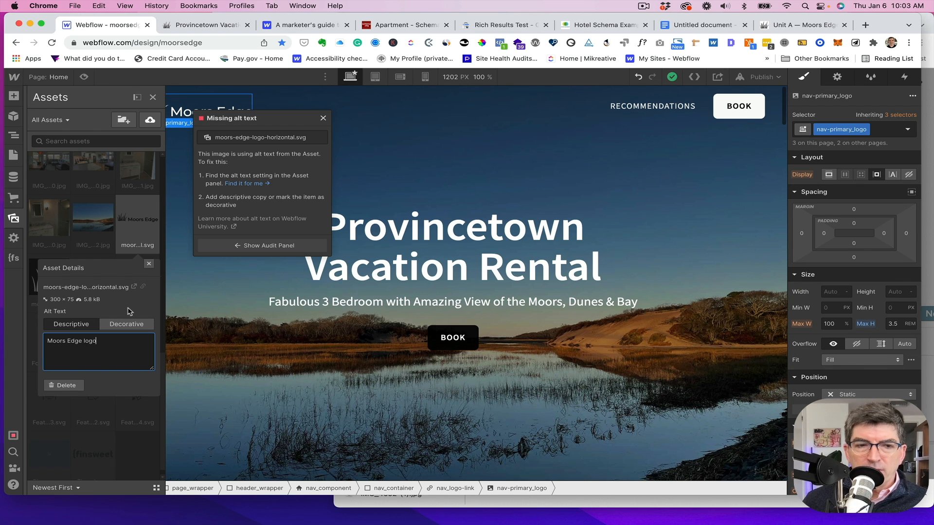
click(149, 263)
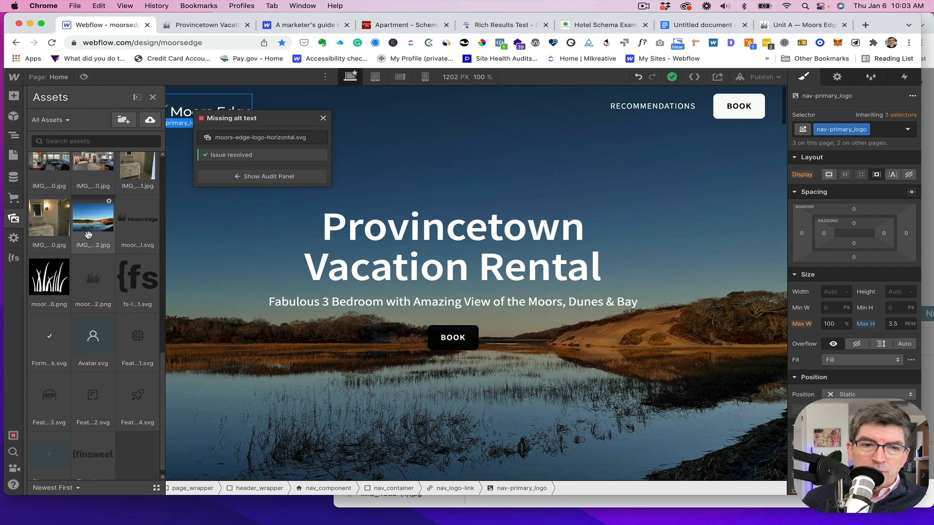
- Look at the alt text options in the asset details of the IMG_3142.jpg landscape photo and return to the asset library
click(109, 202)
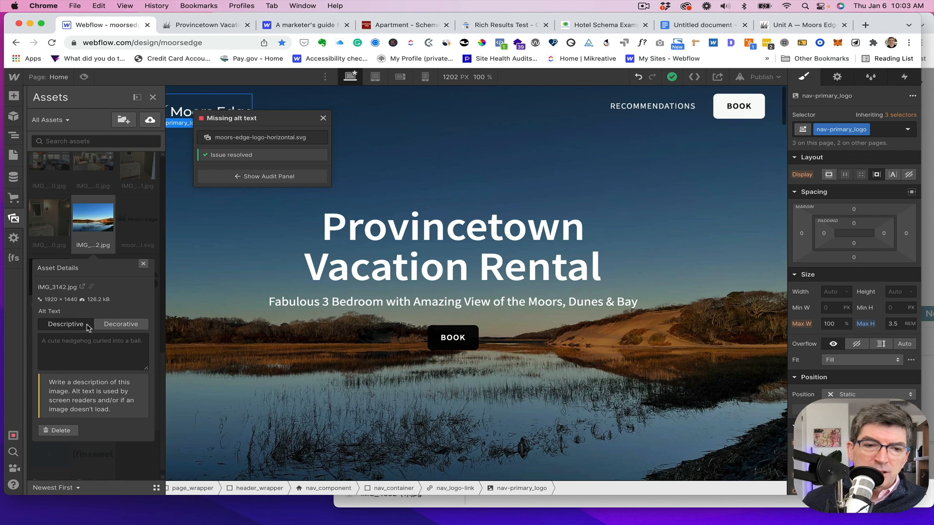
click(73, 341)
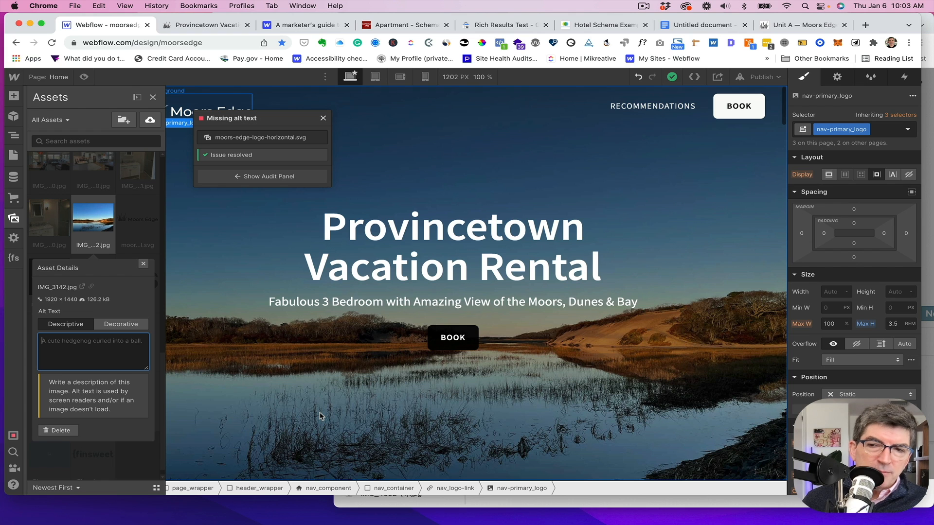
click(144, 264)
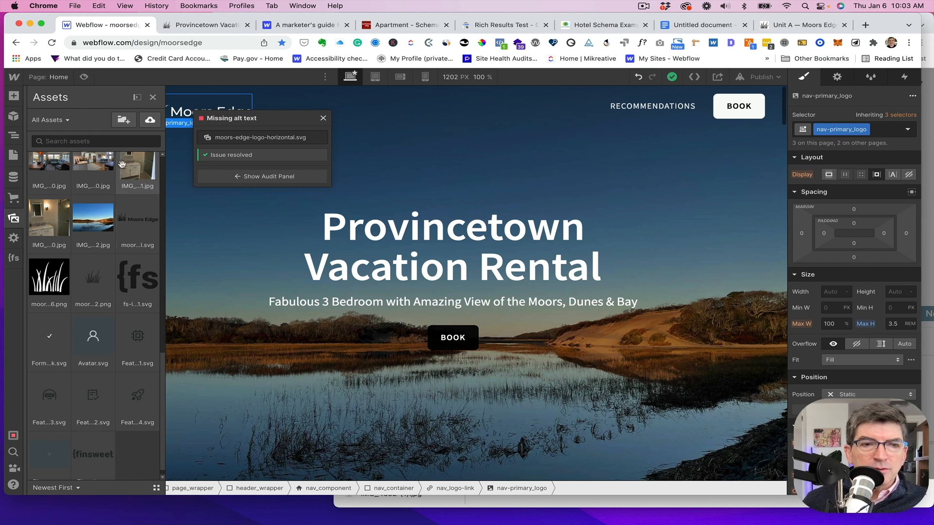
click(153, 99)
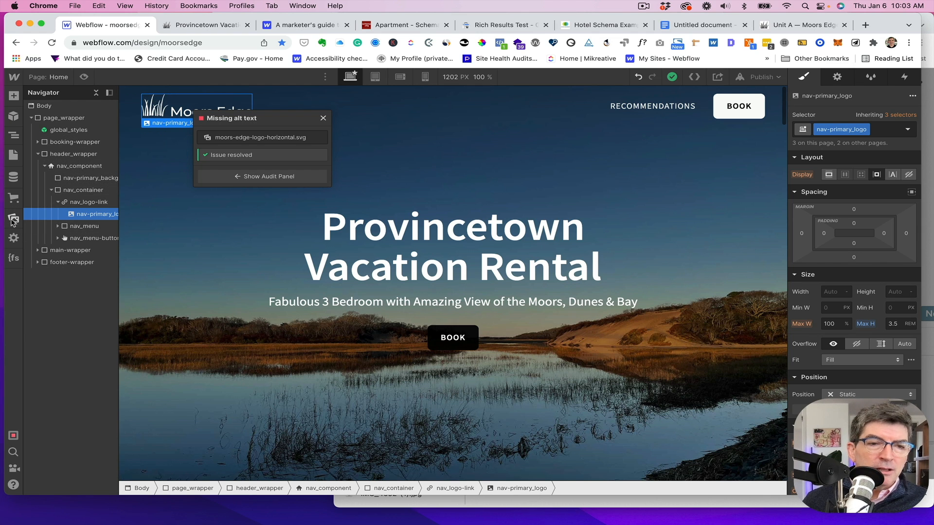
click(13, 220)
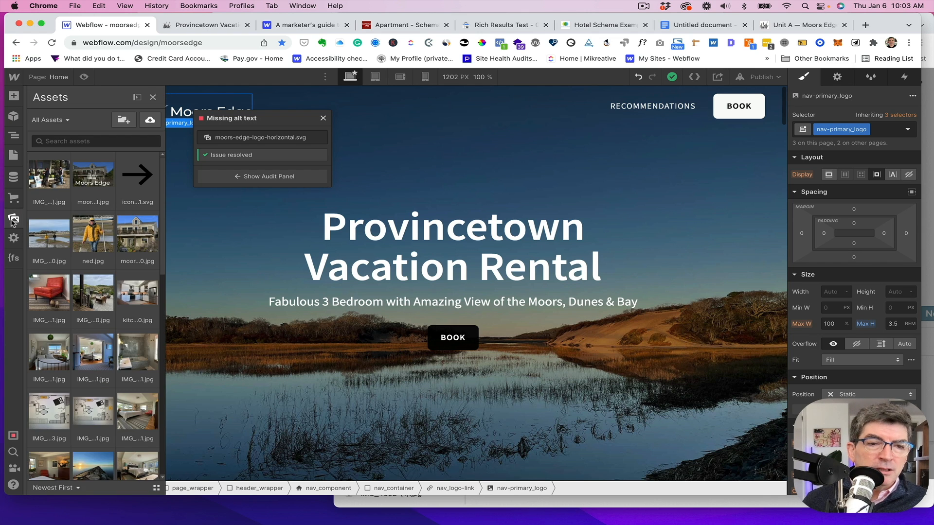
- From the audit's missing alt text list, describe IMG_4692-(1).jpg in its asset details as the two hosts, by first name, planting spring flowers
click(14, 438)
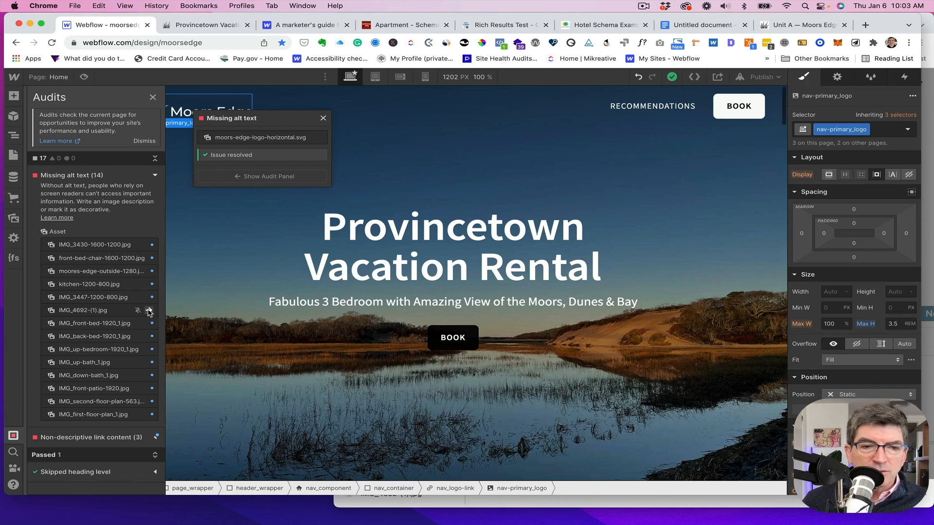
click(149, 312)
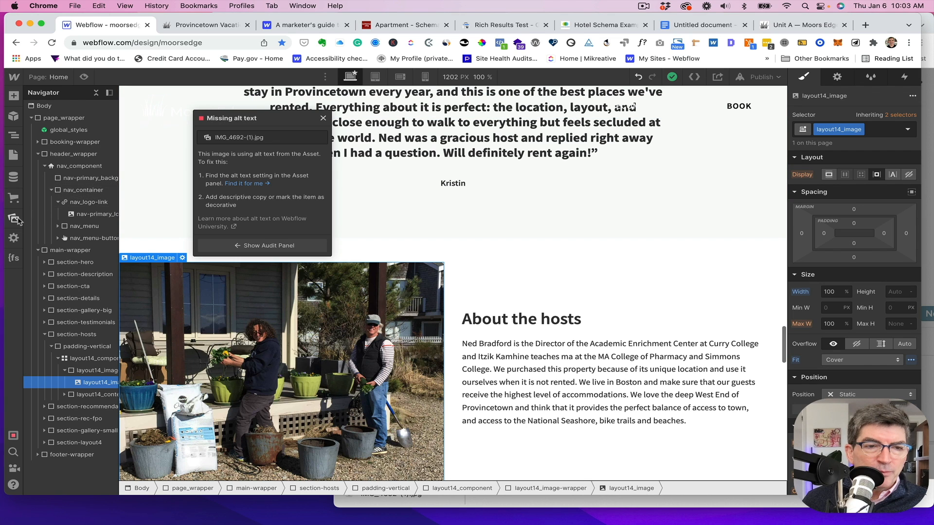
click(14, 218)
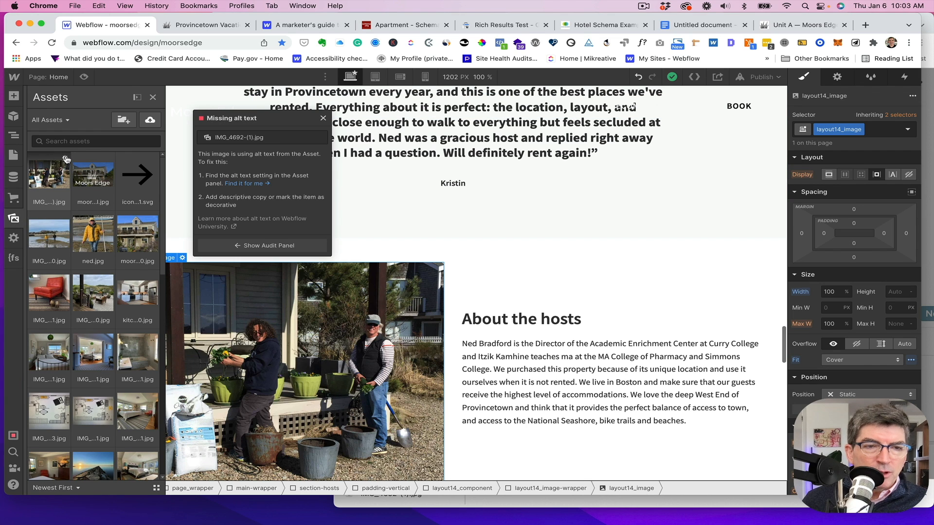
click(66, 159)
click(76, 300)
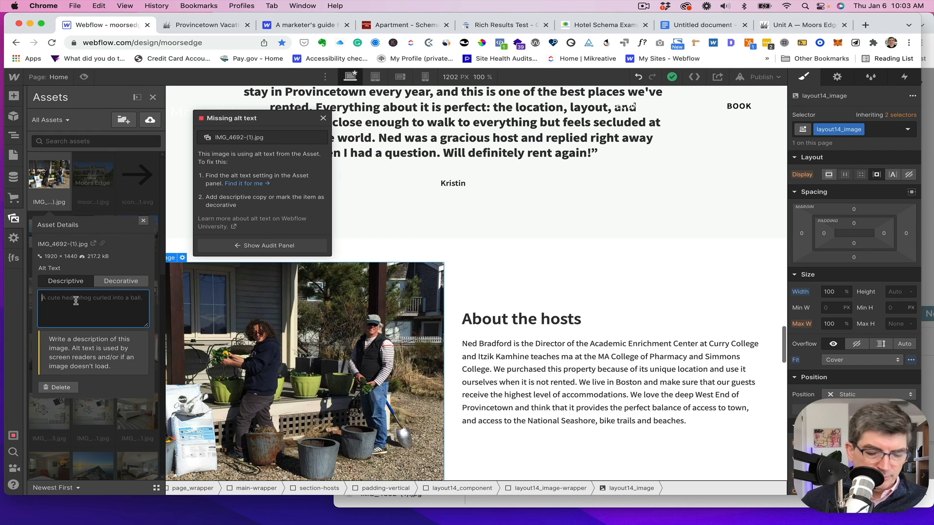
text(Ned and)
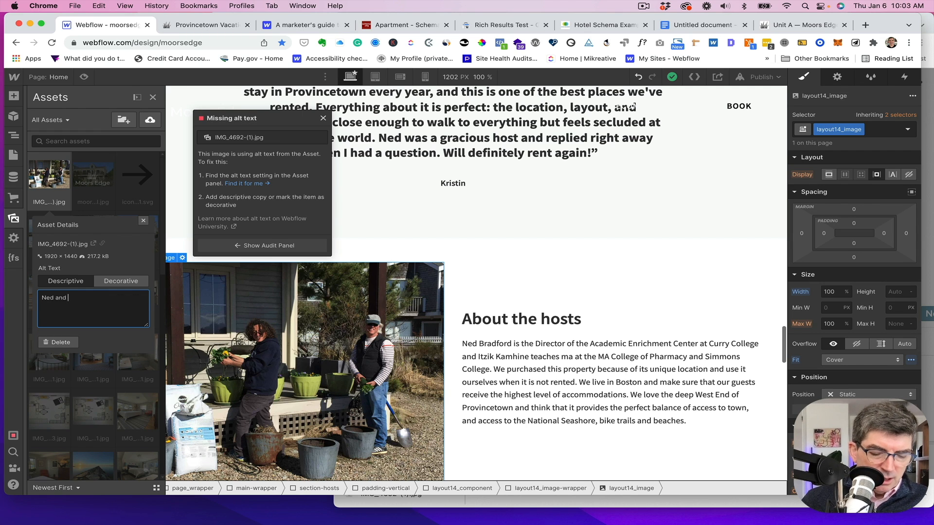
text( Itzik plani)
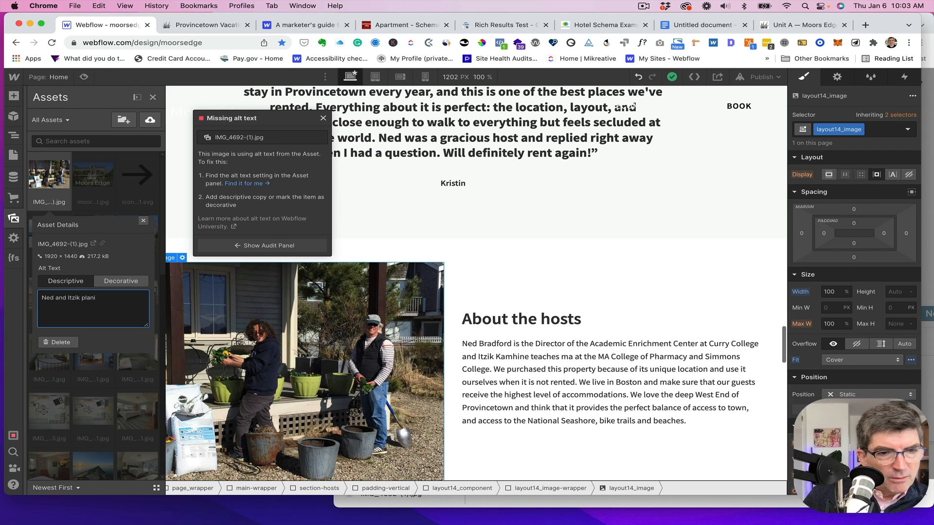
key(BackSpace)
text(ting )
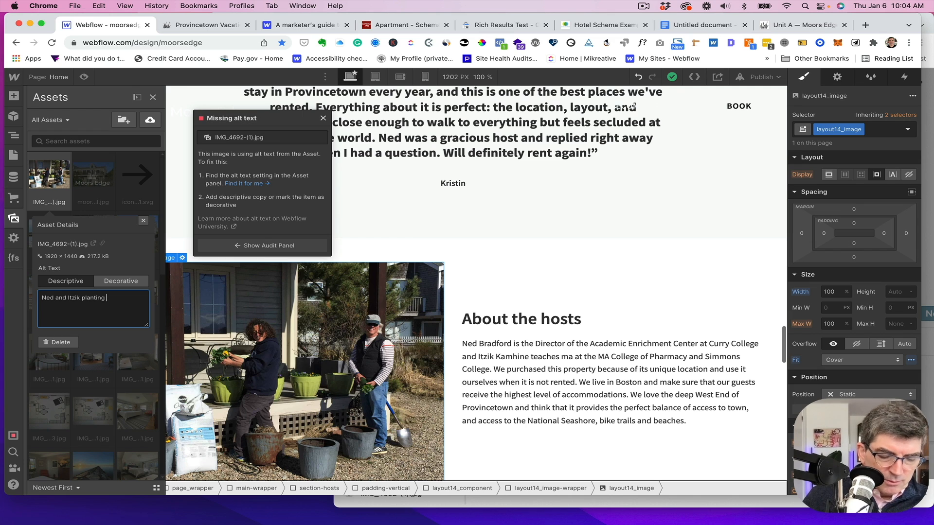
text(spring flowers.)
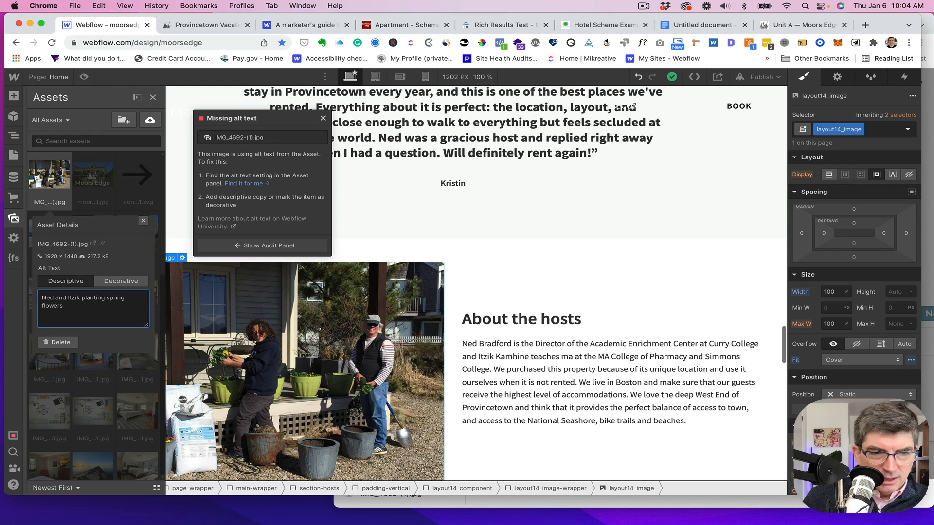
click(143, 222)
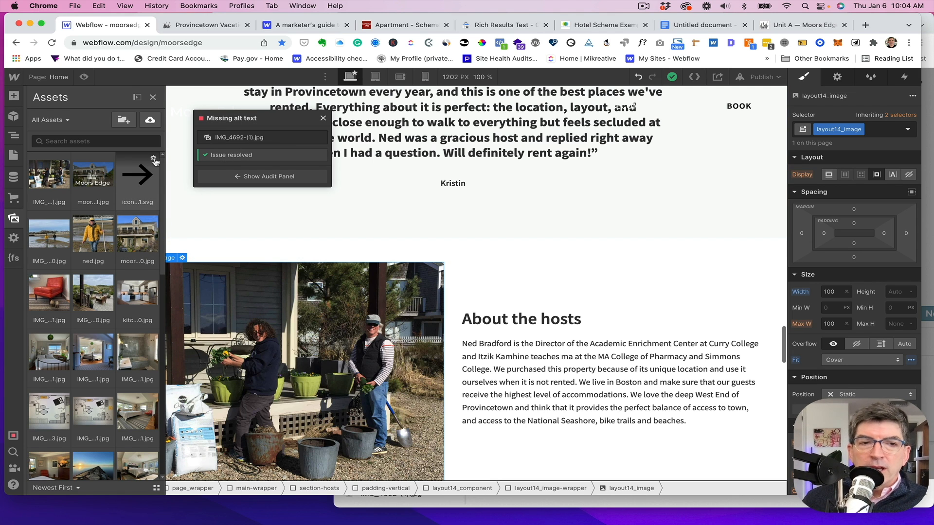
- Check the alt text setting of the icons8_right_1.svg arrow asset and review the remaining issues in the page audit
click(153, 159)
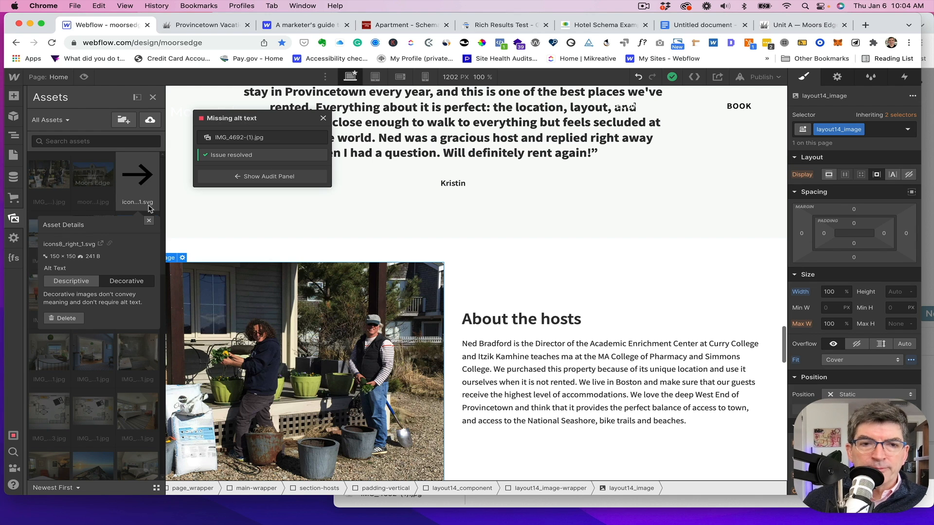
click(149, 221)
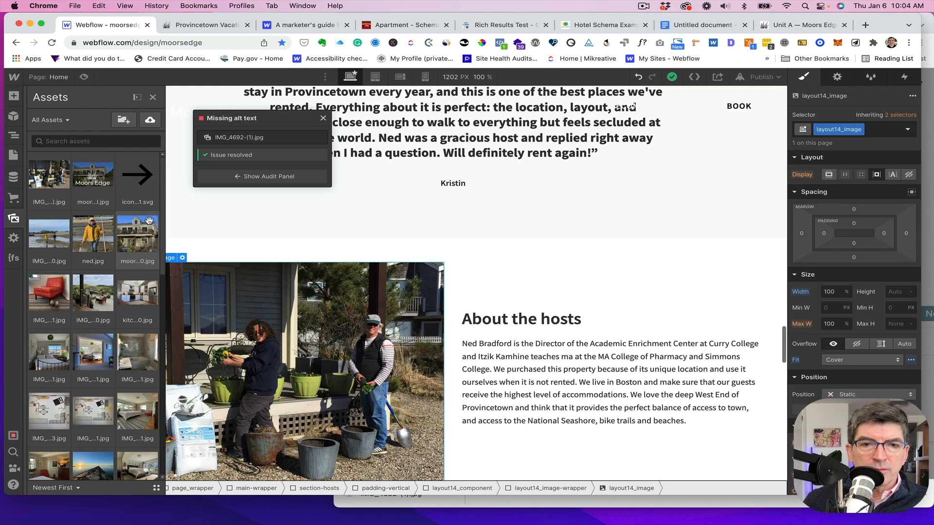
click(323, 118)
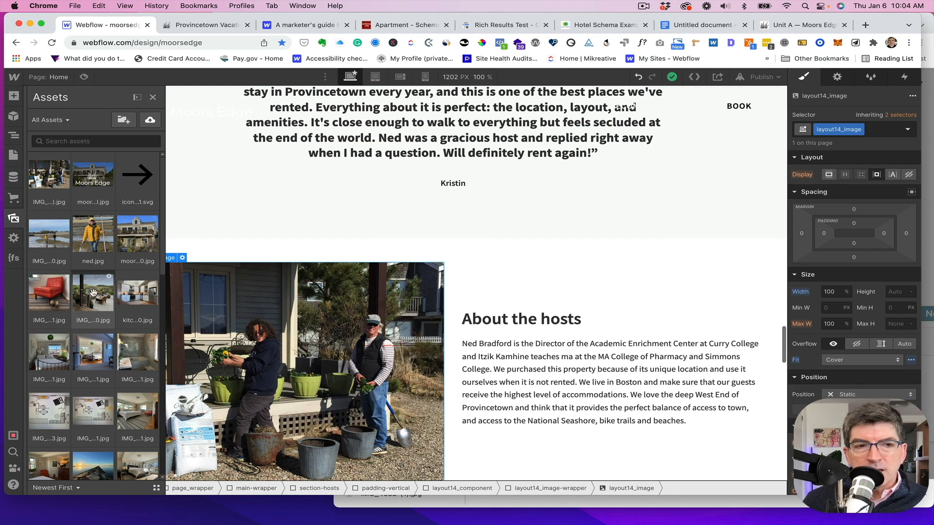
click(13, 436)
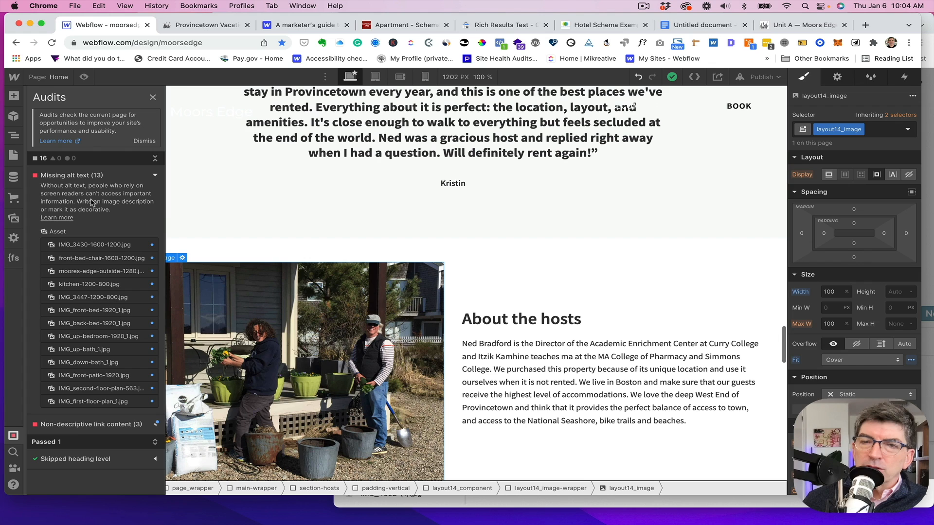
- Check the Goals list in Notion, and review the Indexing and Sitemap sections in the Webflow project's SEO settings
click(931, 29)
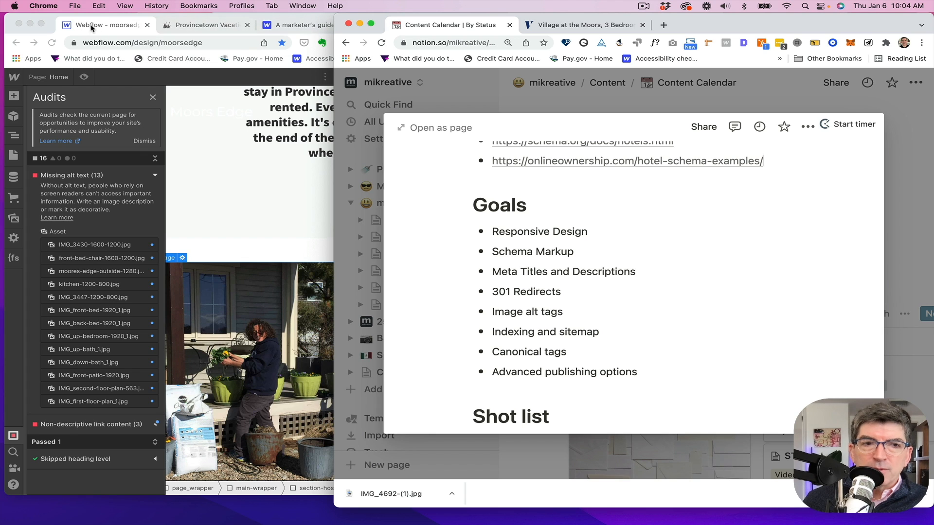
click(14, 79)
click(15, 80)
click(54, 104)
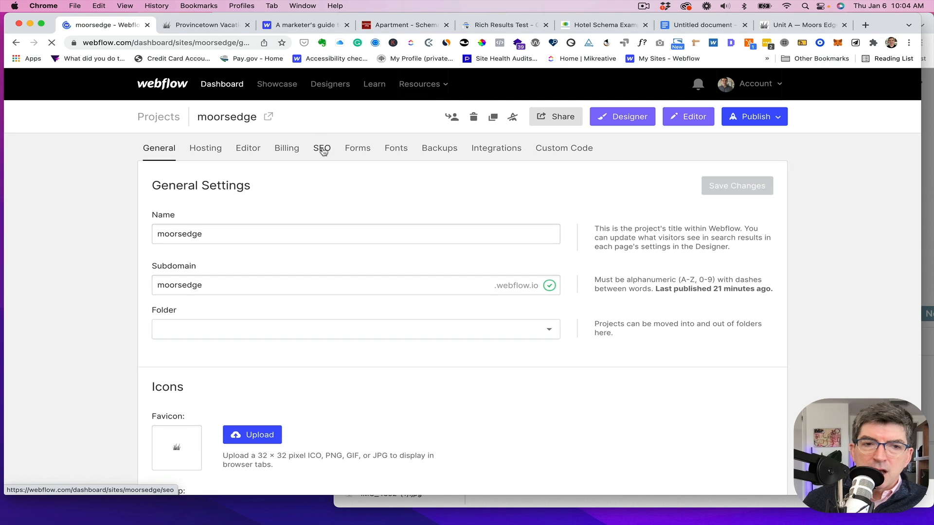
click(322, 149)
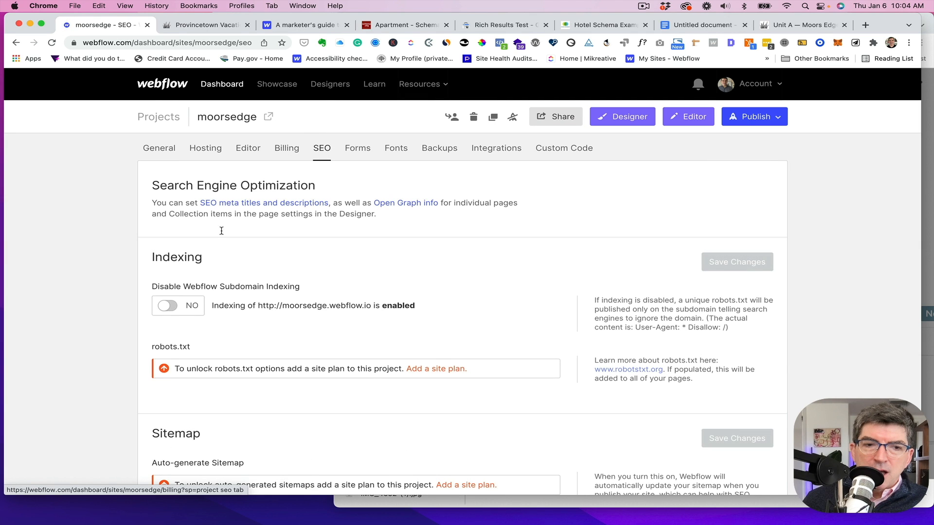
scroll(233, 265, down, 3)
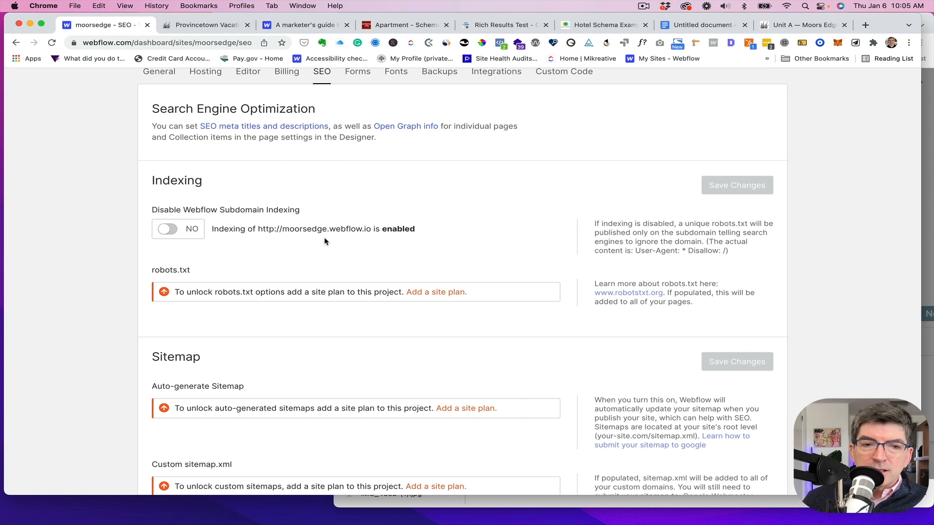
- Review the Sitemap, Google Site Verification and Global Canonical Tag URL sections of the project's SEO settings against the Goals list in Notion
scroll(372, 240, down, 3)
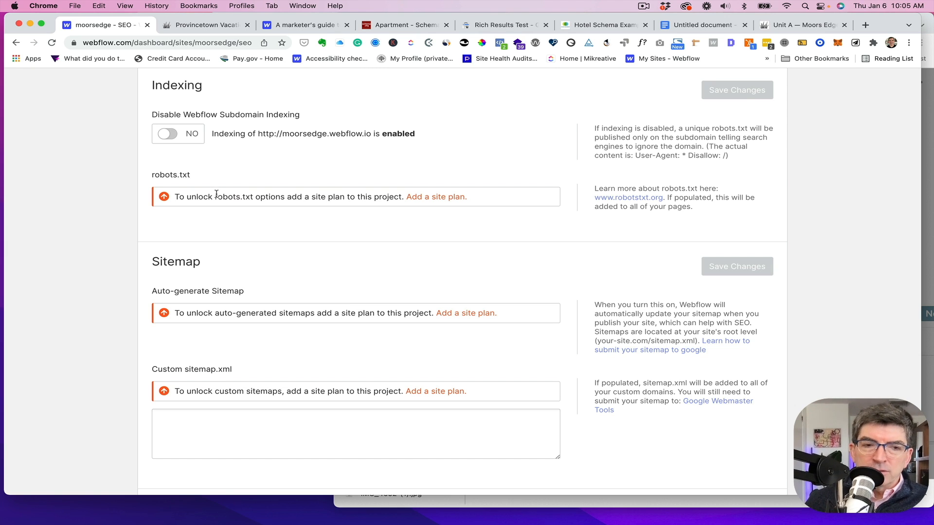
scroll(233, 251, down, 3)
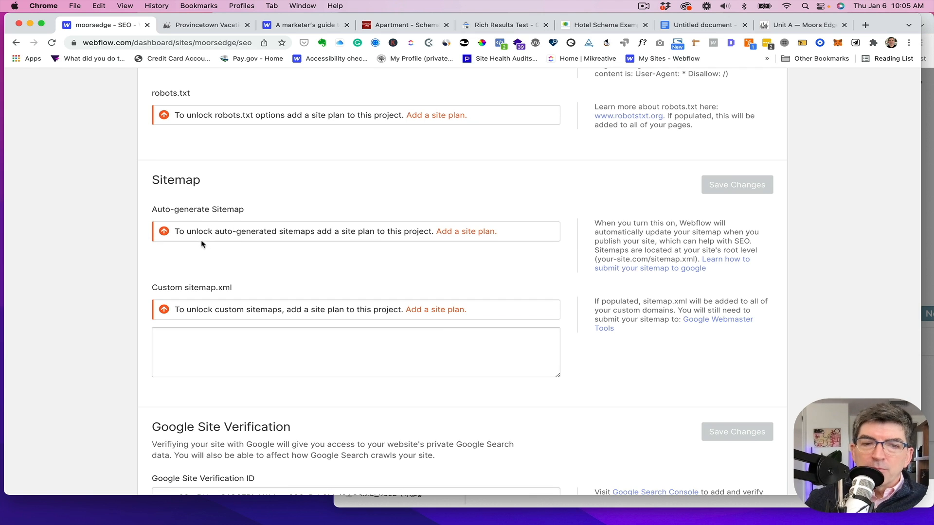
scroll(235, 252, down, 4)
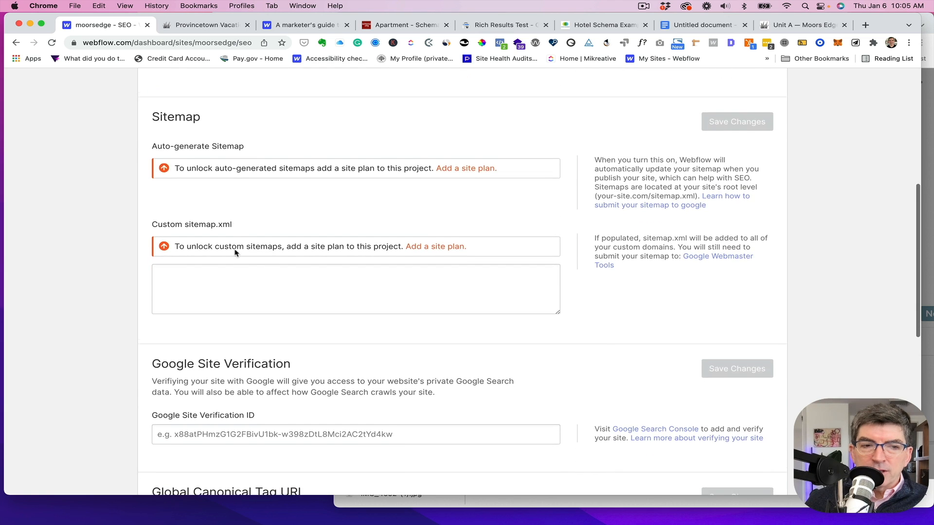
scroll(326, 253, down, 6)
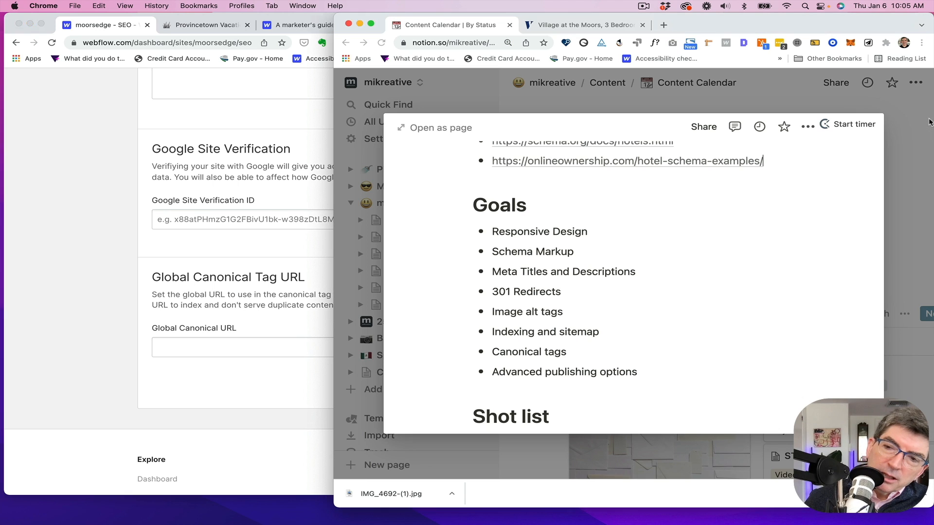
click(929, 121)
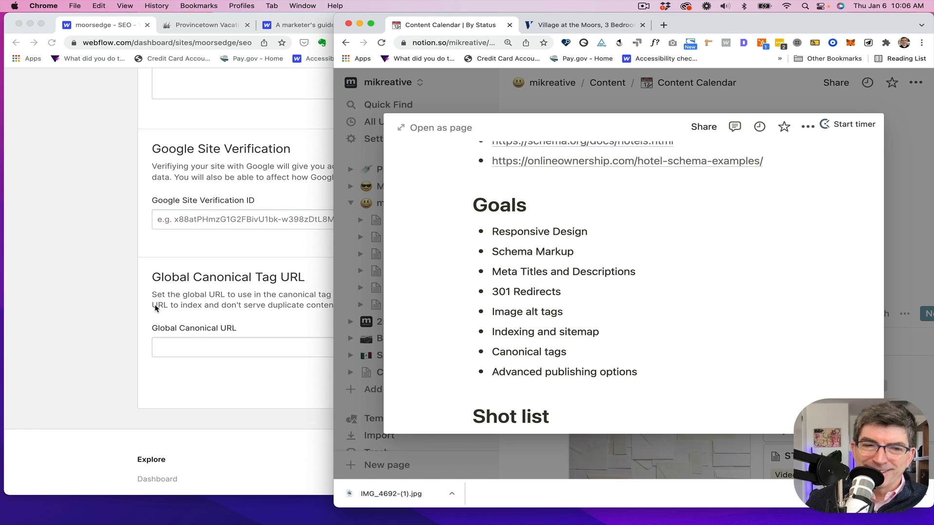
scroll(117, 303, up, 1)
scroll(116, 302, up, 2)
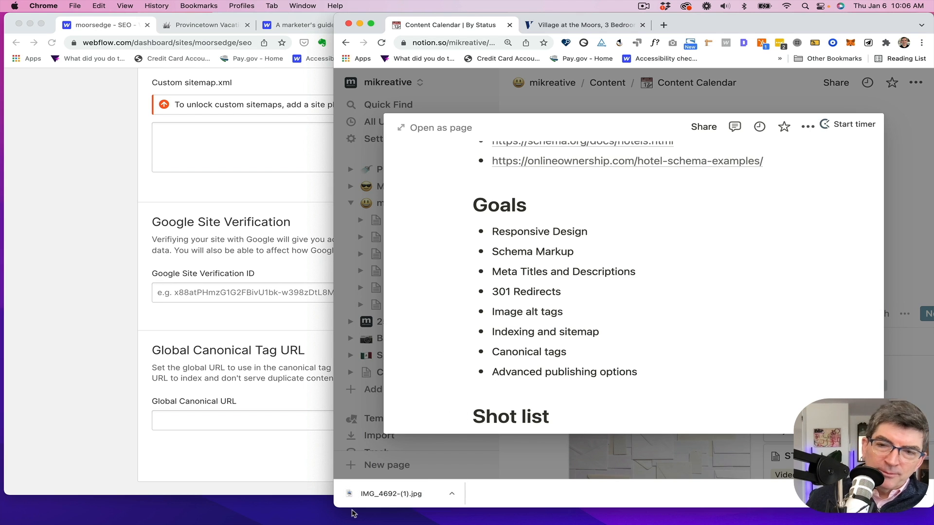
- Search Google for "google search console" in a new tab, widen the browser window and view the Search Console Overview page
mouse_move(308, 516)
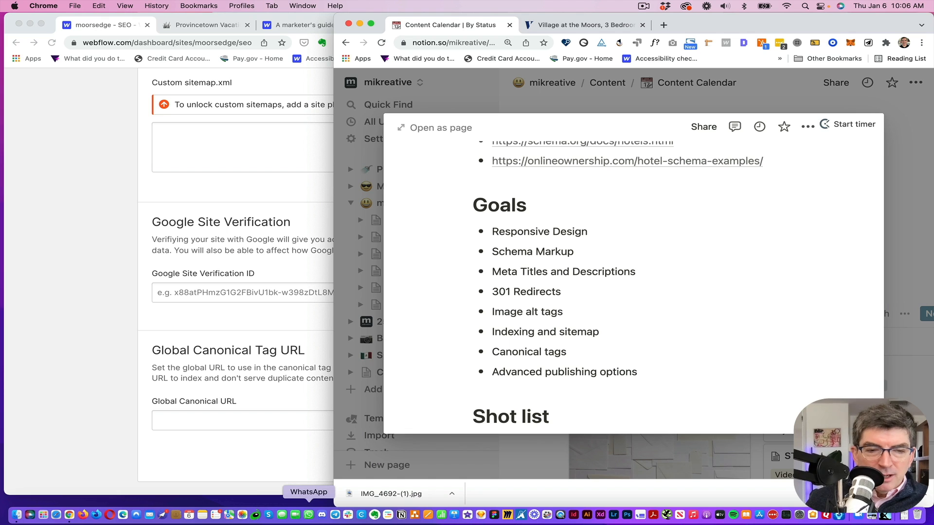
click(665, 24)
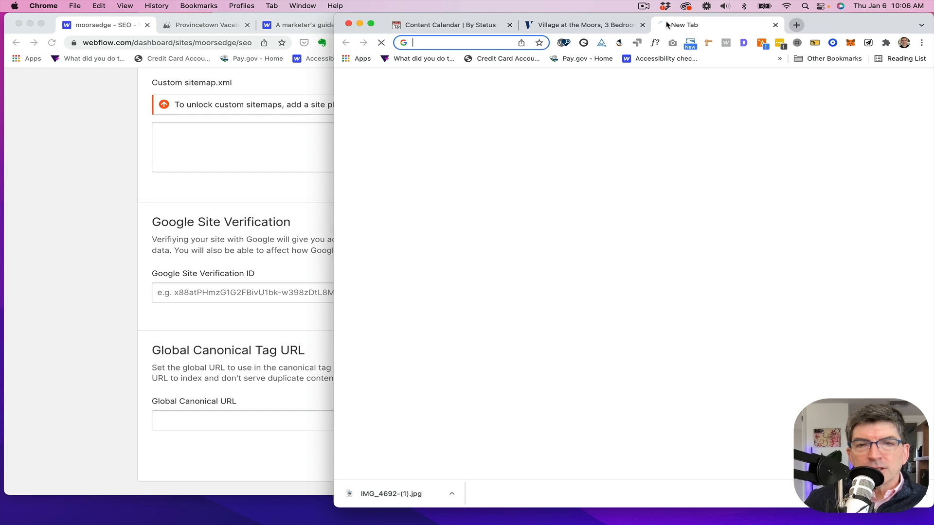
text(g)
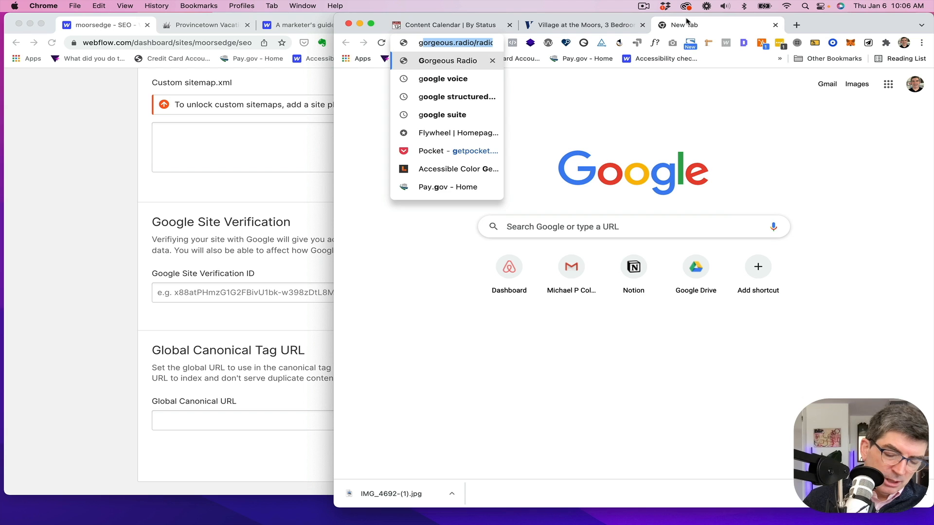
text(oogle s)
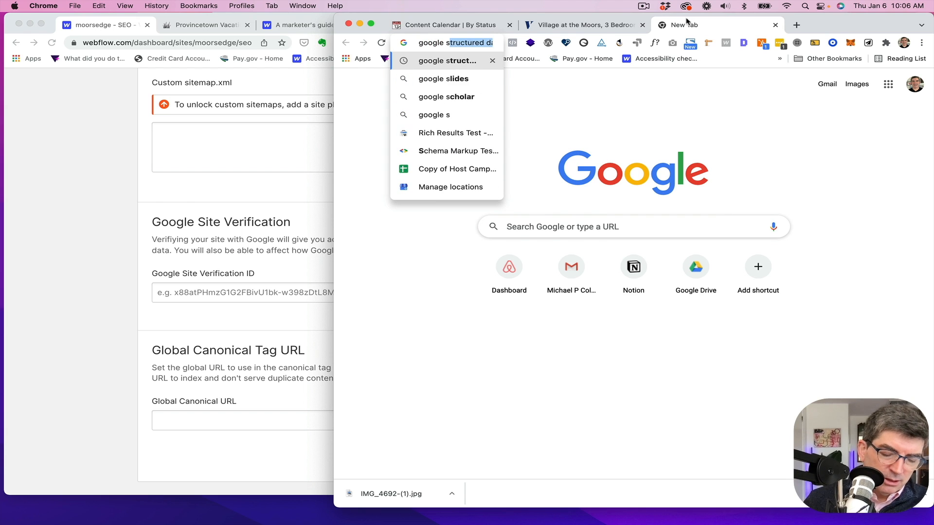
text(earch)
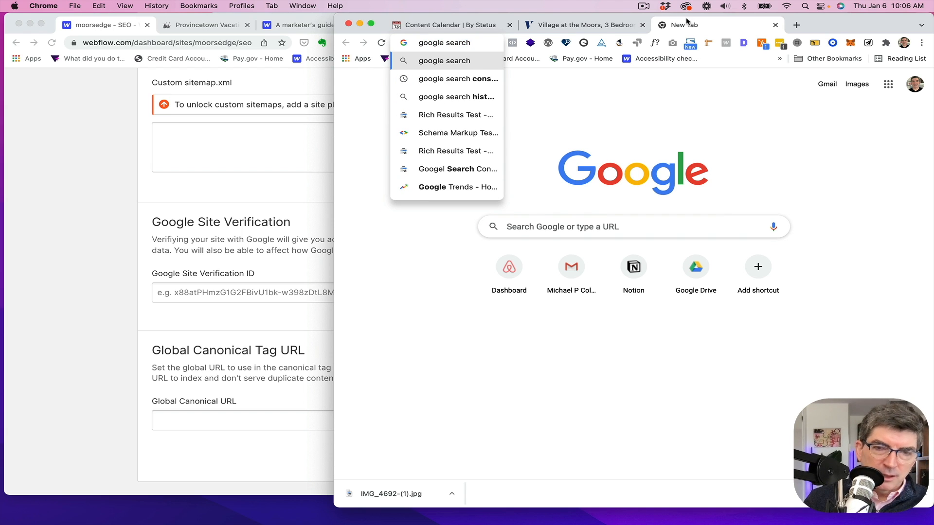
text( console)
key(Return)
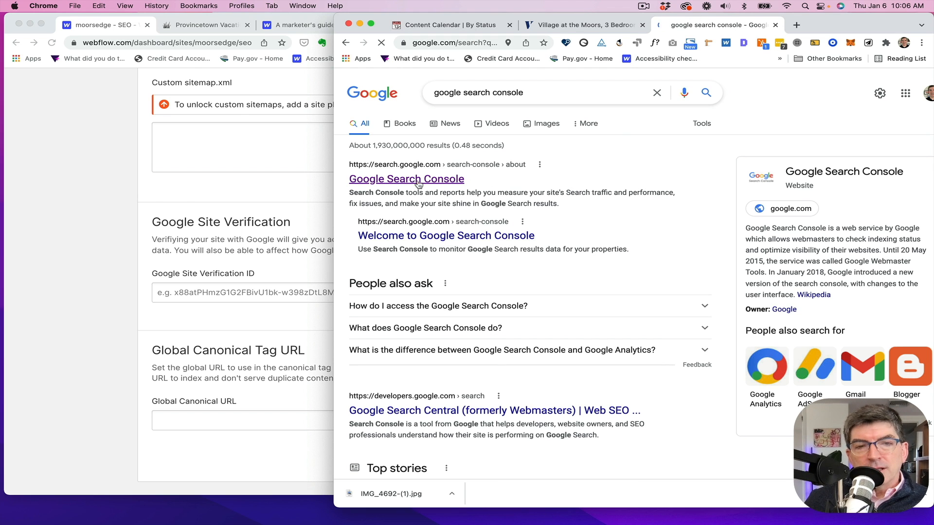
click(419, 184)
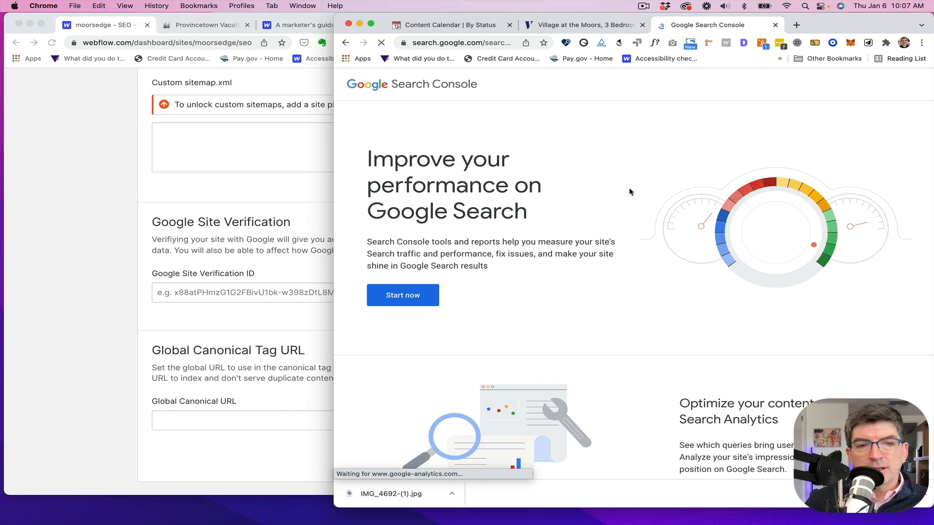
drag(330, 241, 4, 234)
scroll(533, 156, down, 3)
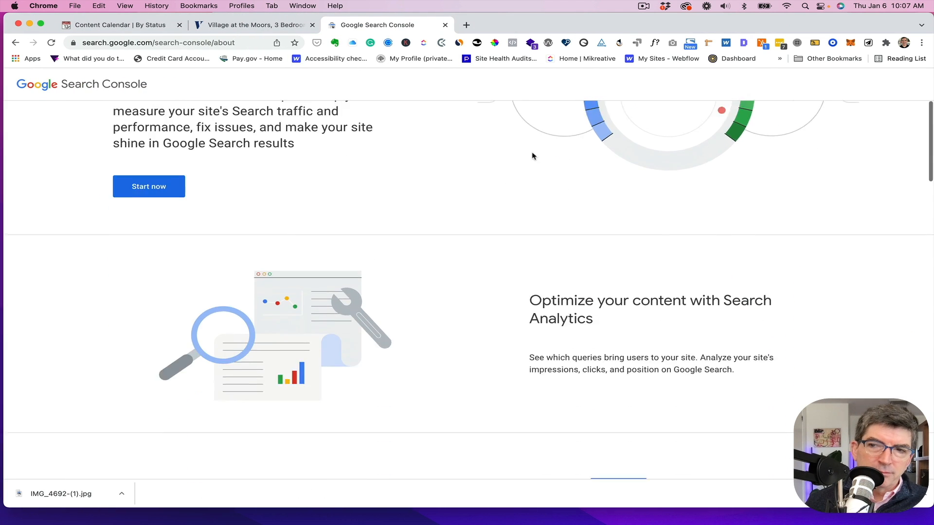
scroll(532, 155, down, 5)
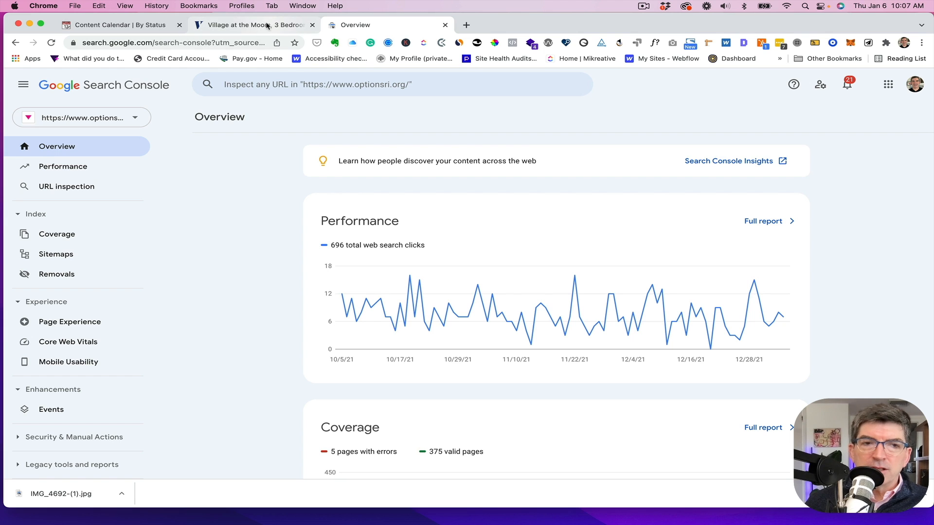
- Check the Goals list in Notion, search Google for "google tag manager" in a new tab and open the Tag Manager accounts page
click(121, 27)
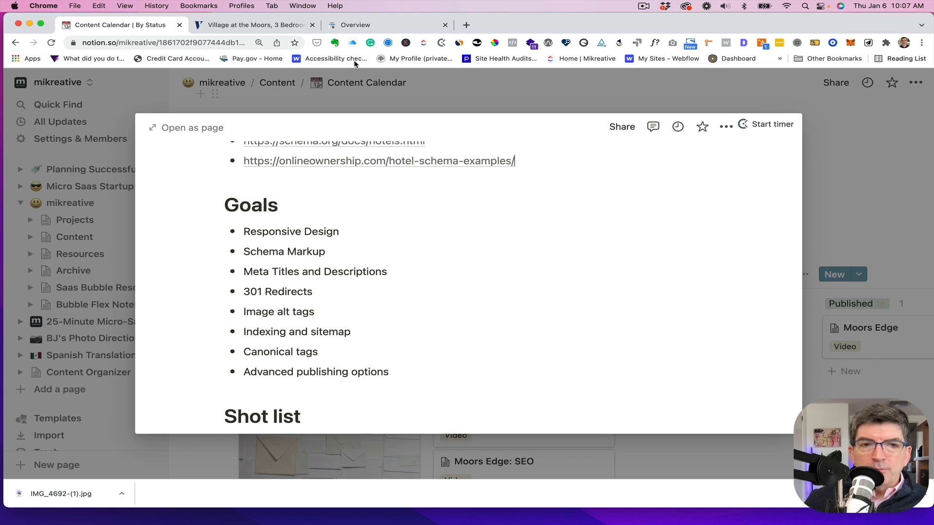
click(466, 24)
text(goo)
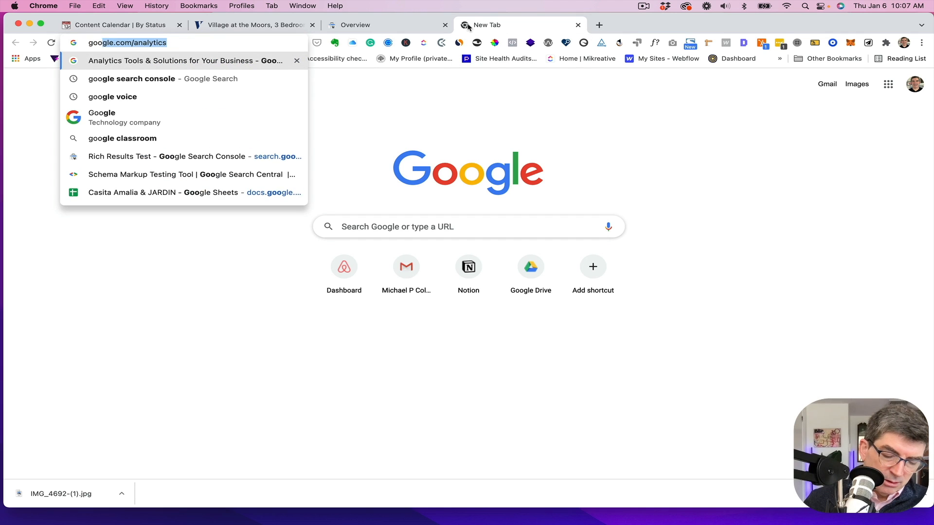
text(gle ta)
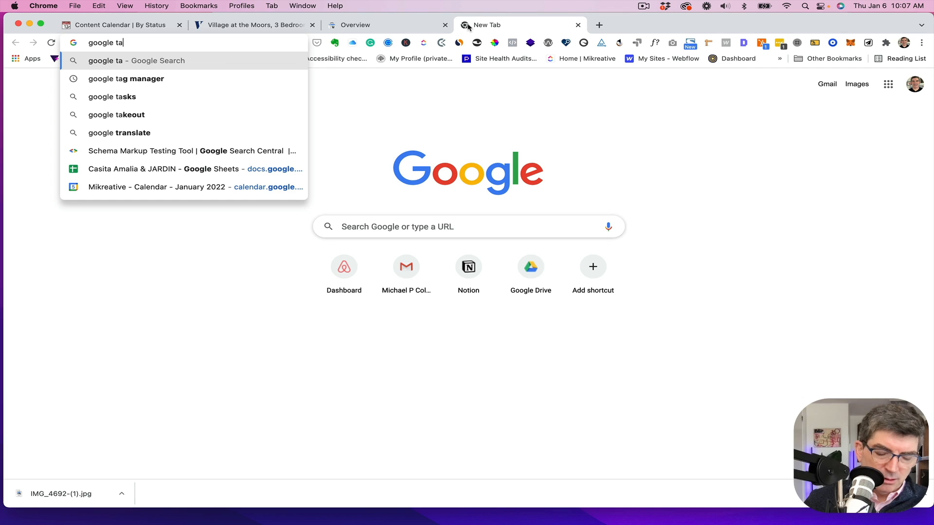
text(g manager)
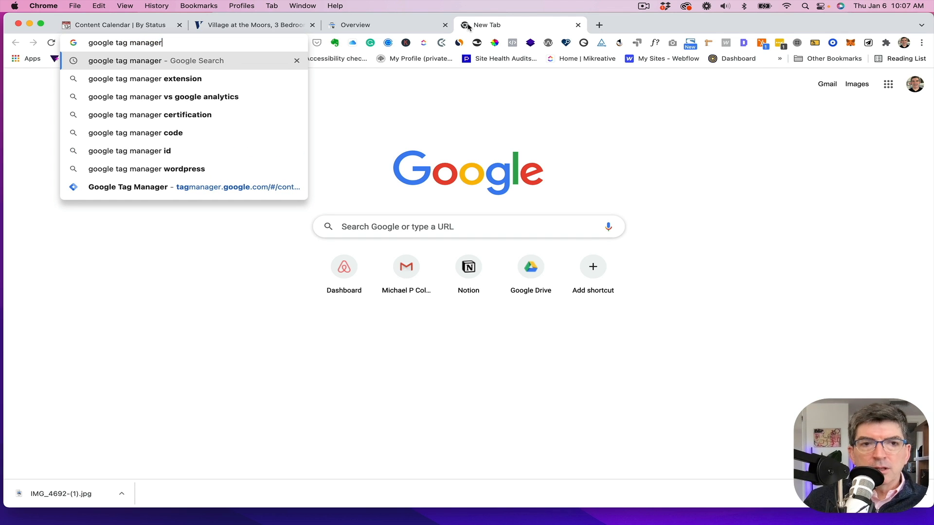
key(Return)
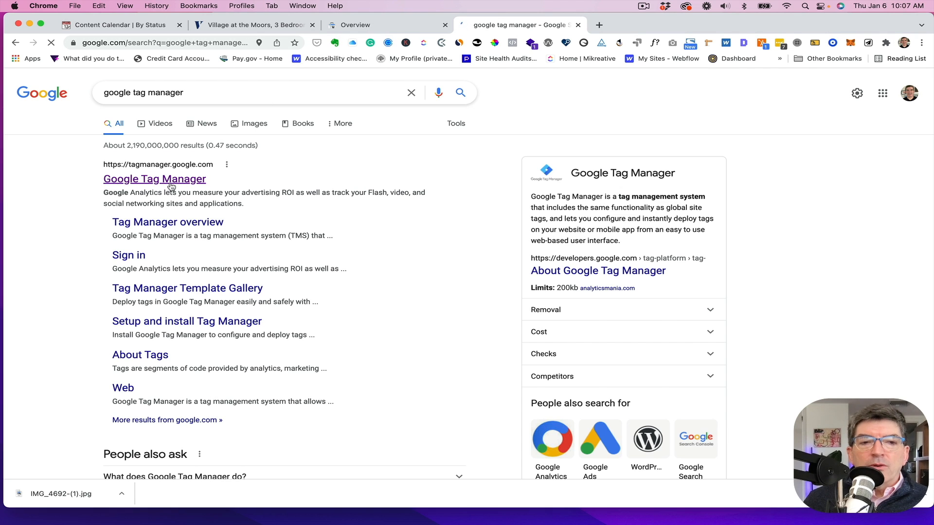
click(170, 181)
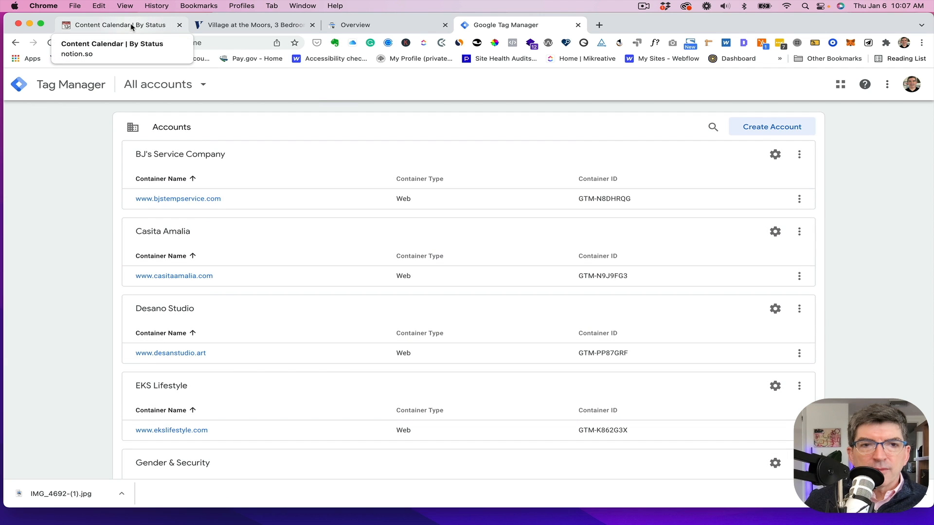
- Return to the moorsedge project settings in Webflow and view the Custom Code head section alongside the Tag Manager accounts
drag(641, 22, 742, 23)
click(58, 110)
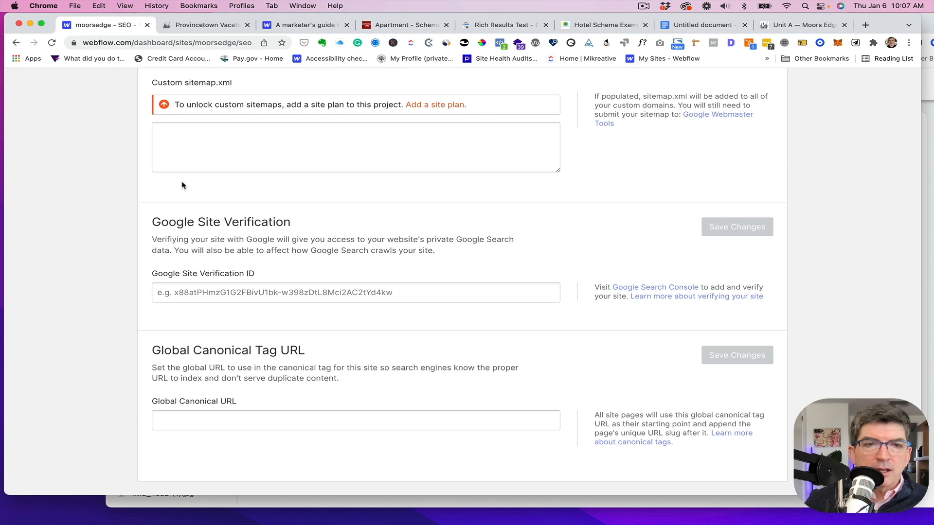
scroll(183, 177, up, 10)
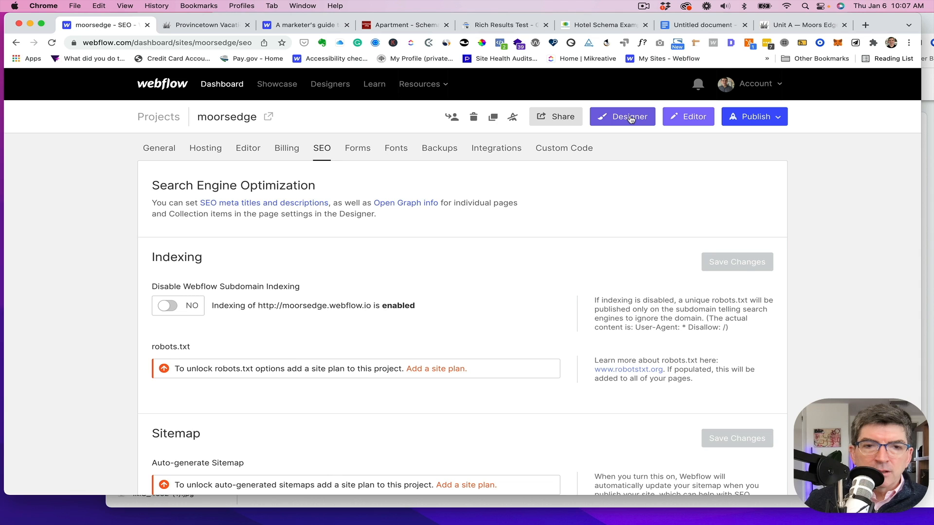
click(564, 148)
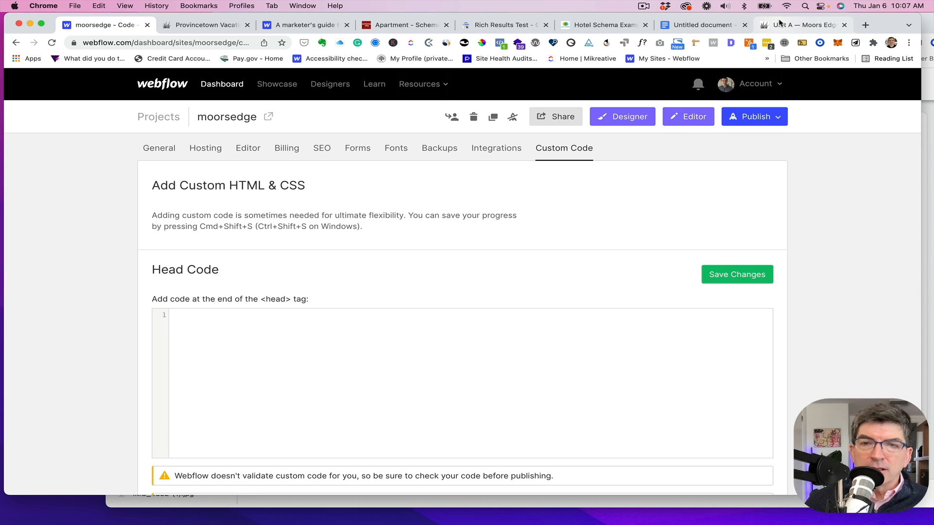
click(927, 22)
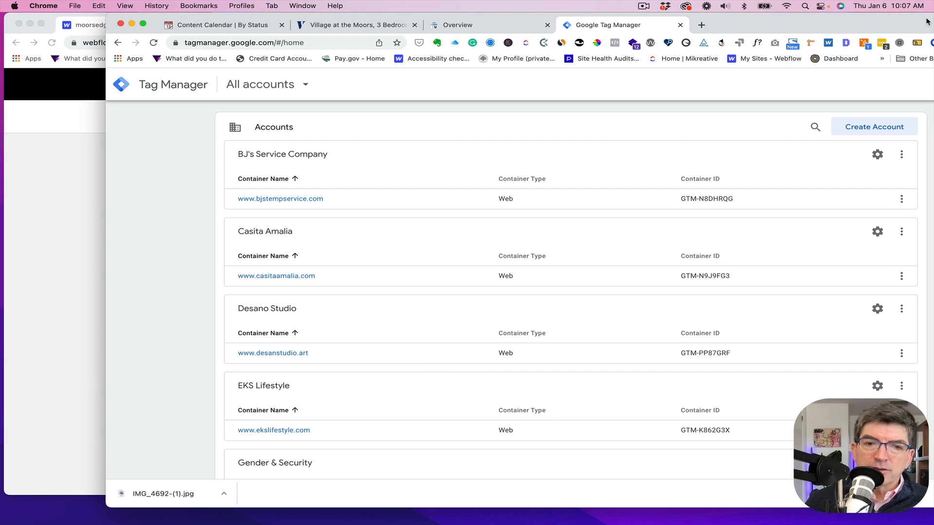
click(59, 185)
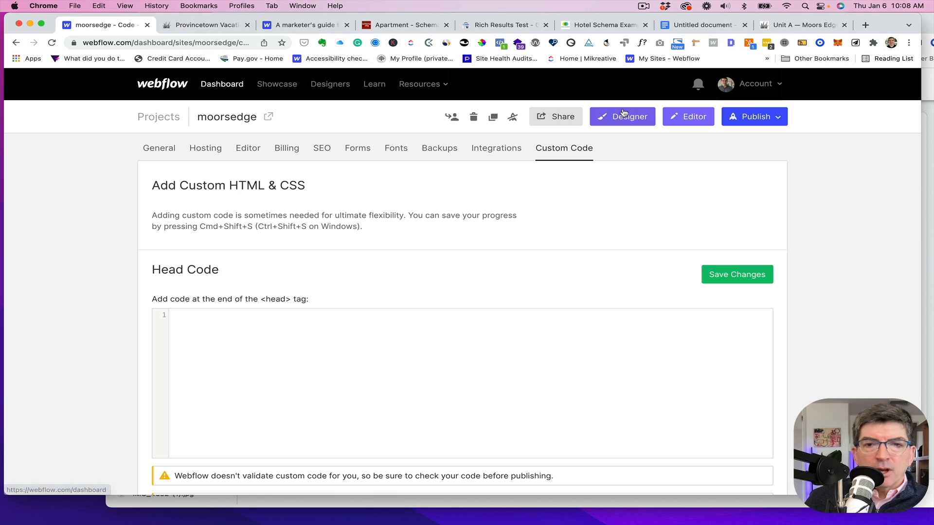
- Open the site in the Designer, exclude the Privacy Policy page from site search results and save its page settings
click(639, 119)
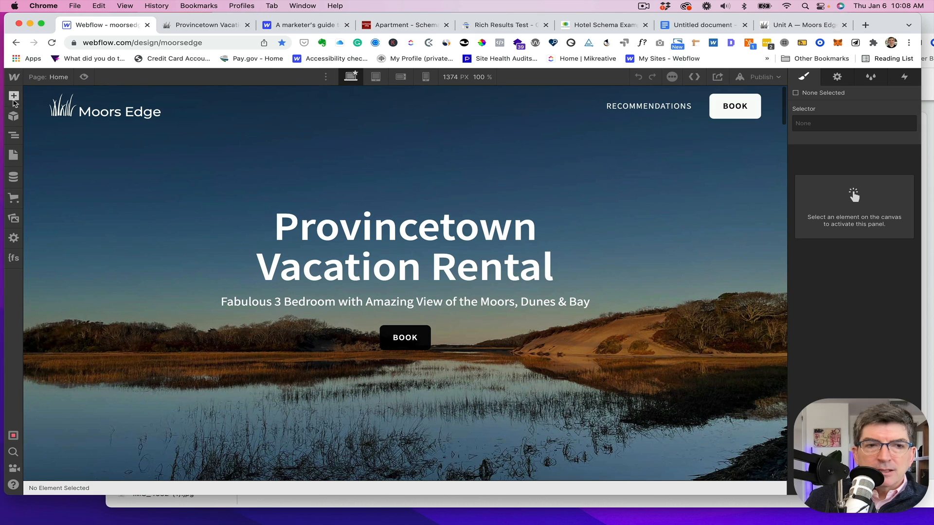
click(13, 155)
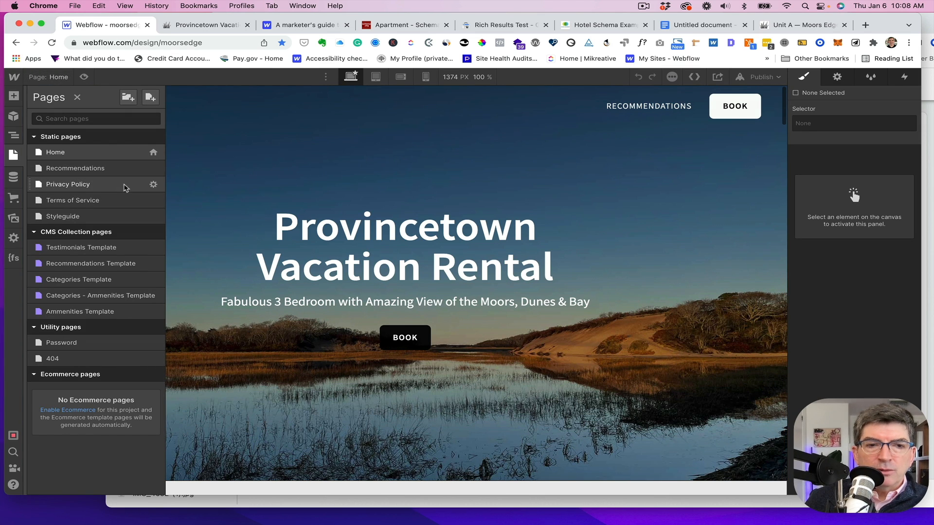
click(153, 184)
scroll(246, 287, down, 3)
scroll(249, 287, down, 10)
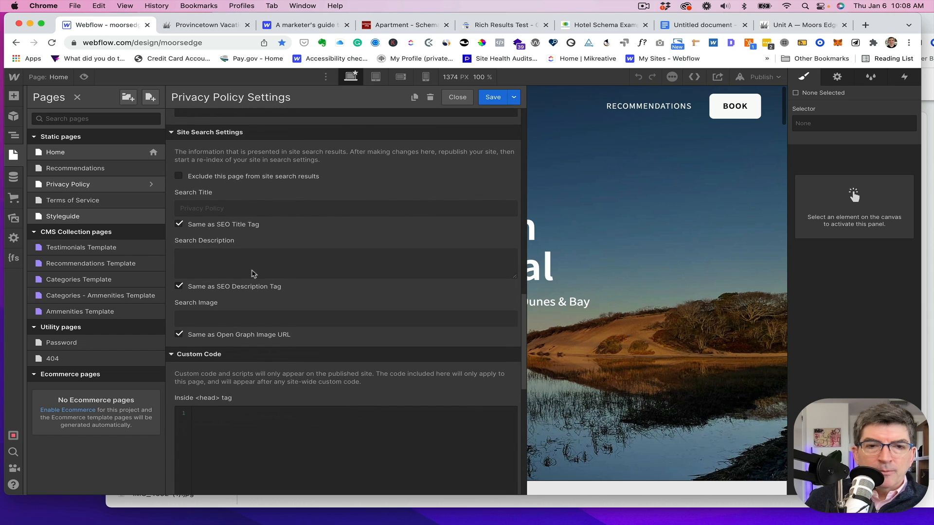
click(179, 176)
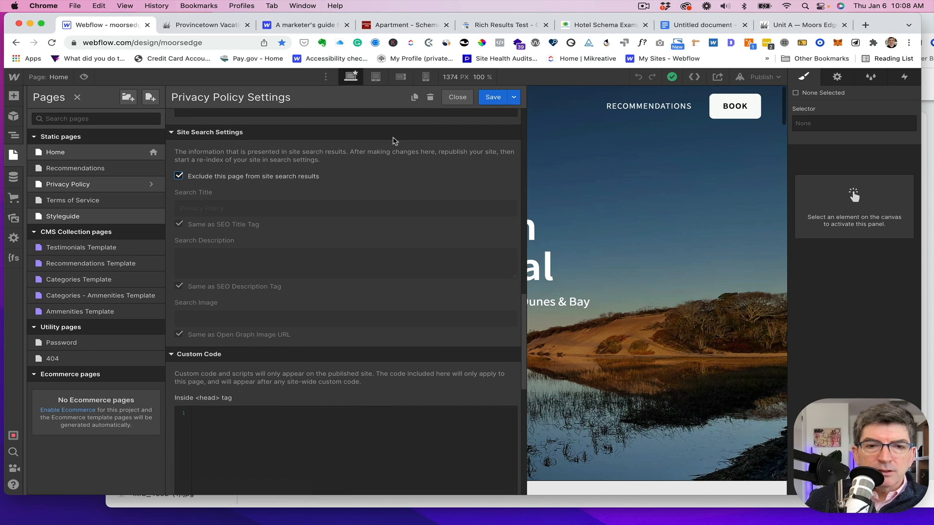
click(496, 99)
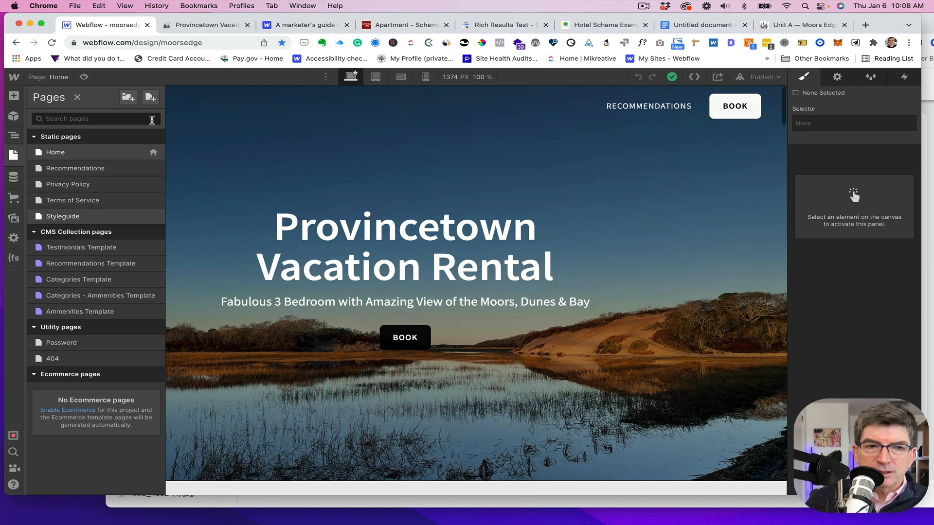
- Exclude the Terms of Service page from site search results and save its page settings
click(154, 200)
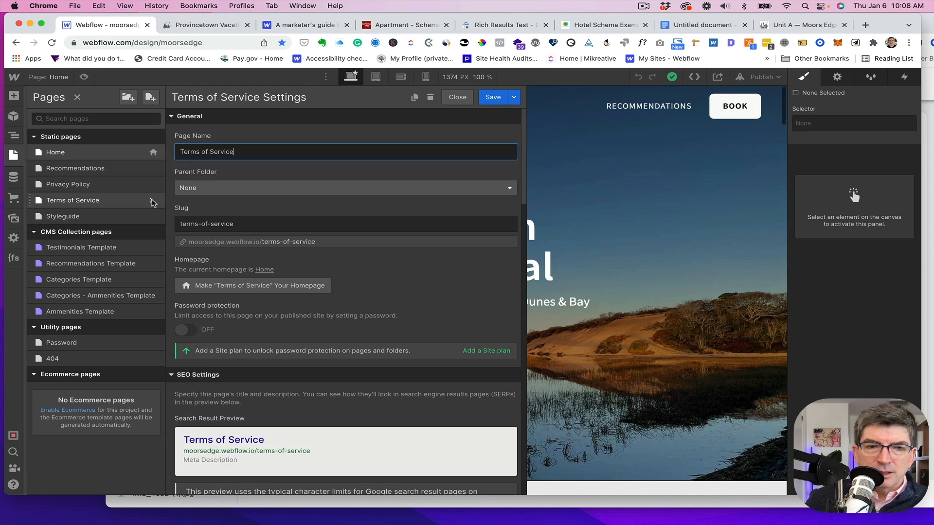
scroll(297, 267, down, 10)
scroll(297, 267, down, 5)
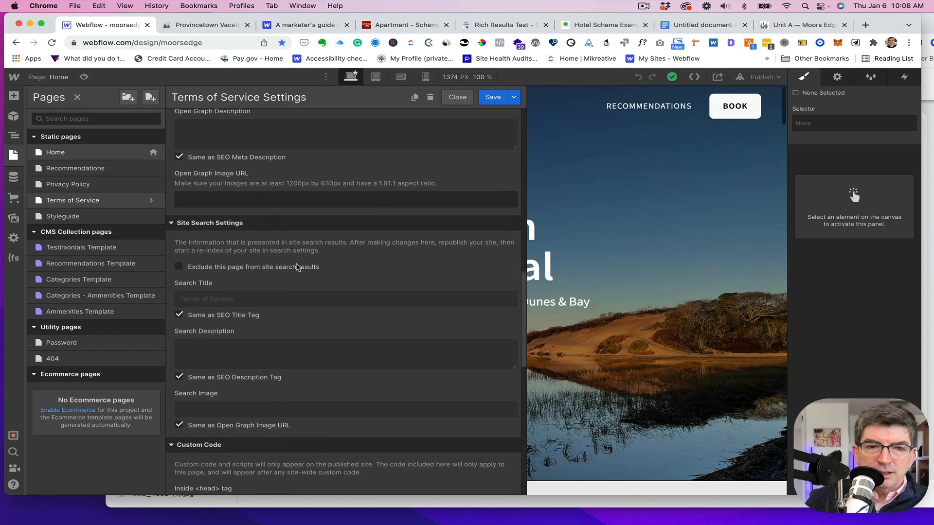
click(179, 258)
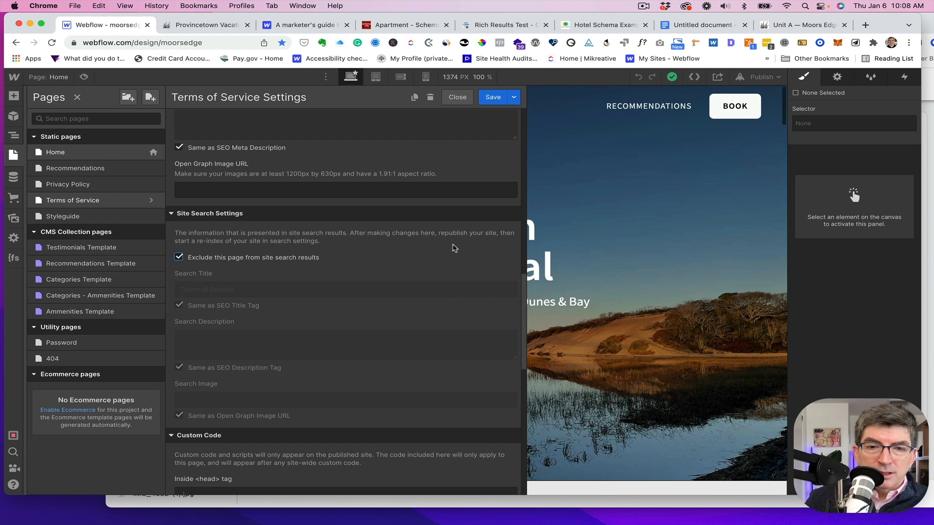
click(492, 97)
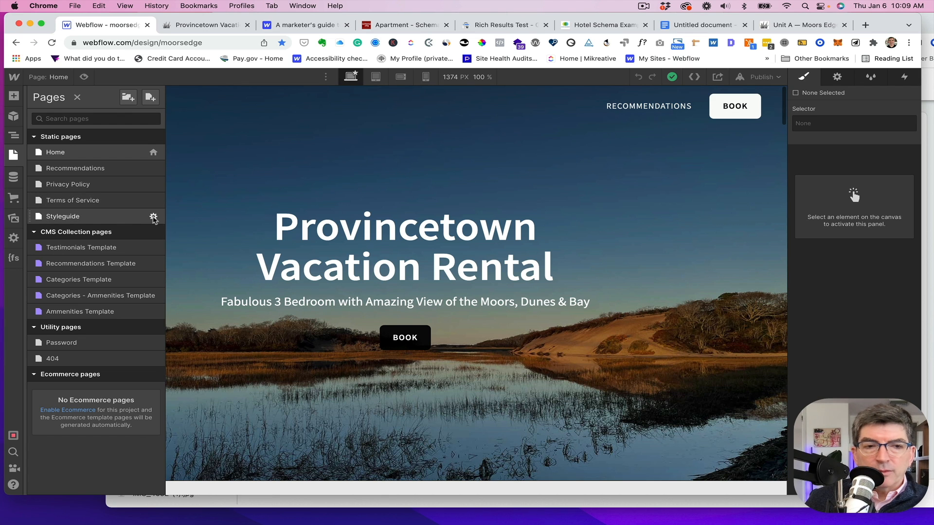
- Exclude the Styleguide page from site search results and save its page settings
click(153, 216)
scroll(317, 237, down, 10)
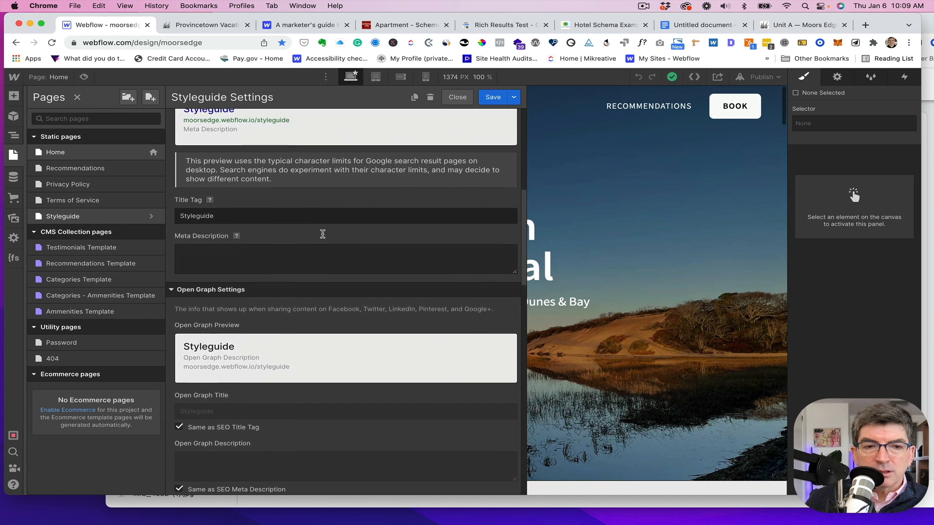
scroll(322, 238, down, 8)
click(179, 234)
click(493, 97)
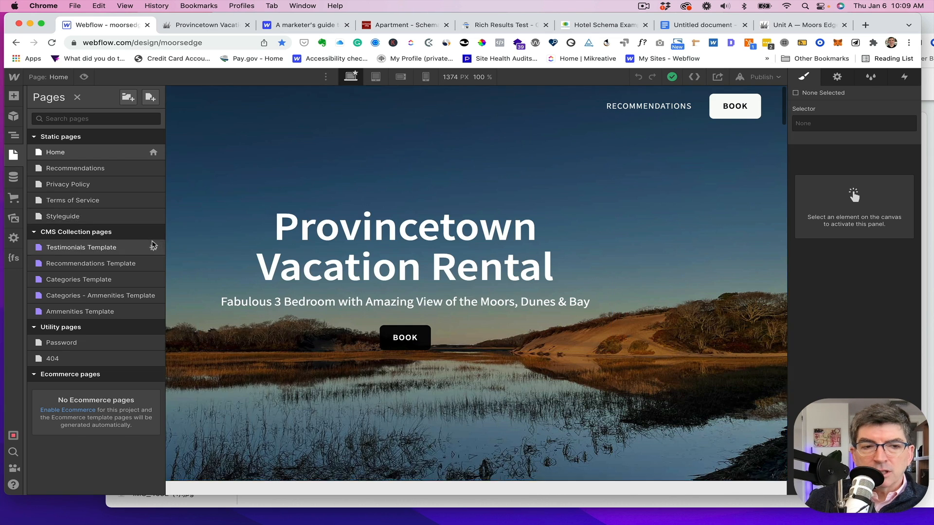
- Exclude the Testimonials Template pages from site search results and save the template's settings
click(153, 249)
scroll(285, 268, down, 10)
scroll(285, 268, down, 2)
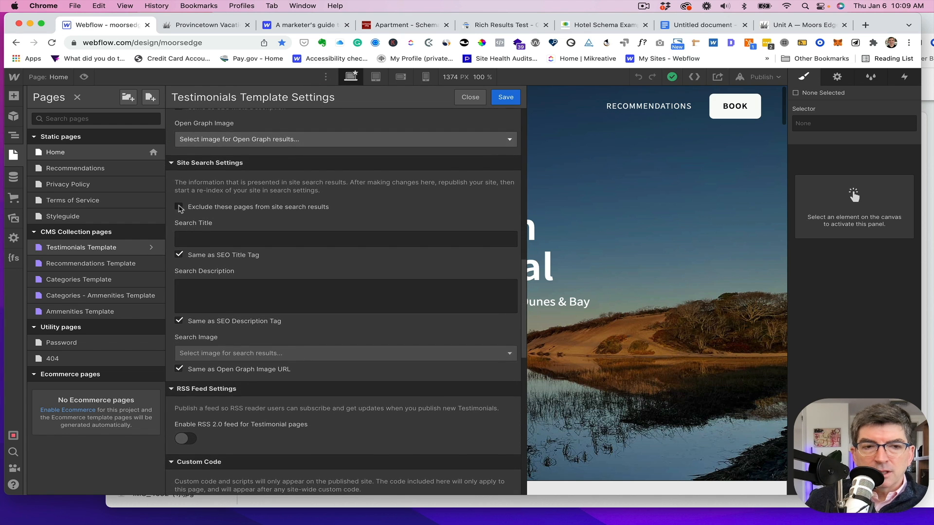
click(179, 207)
click(503, 96)
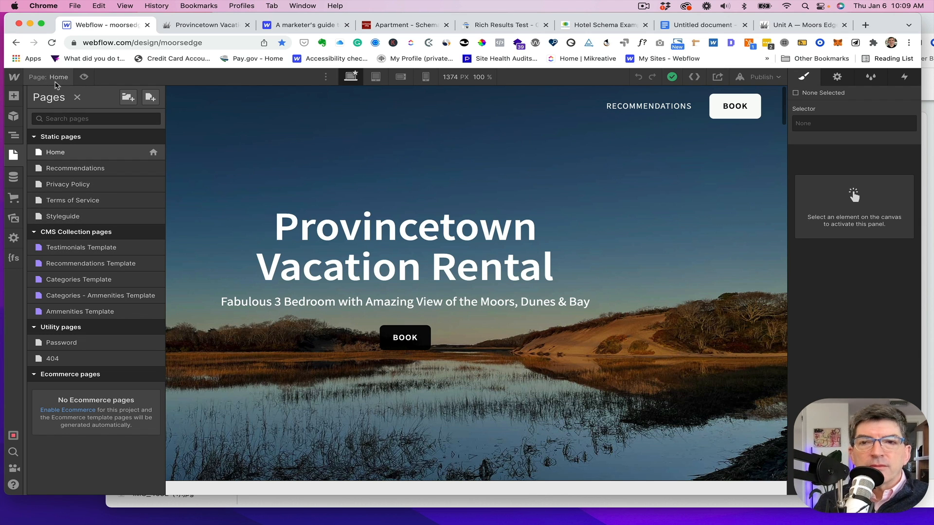
- Check the Goals list in the Notion content calendar and return to the Webflow Designer
click(930, 25)
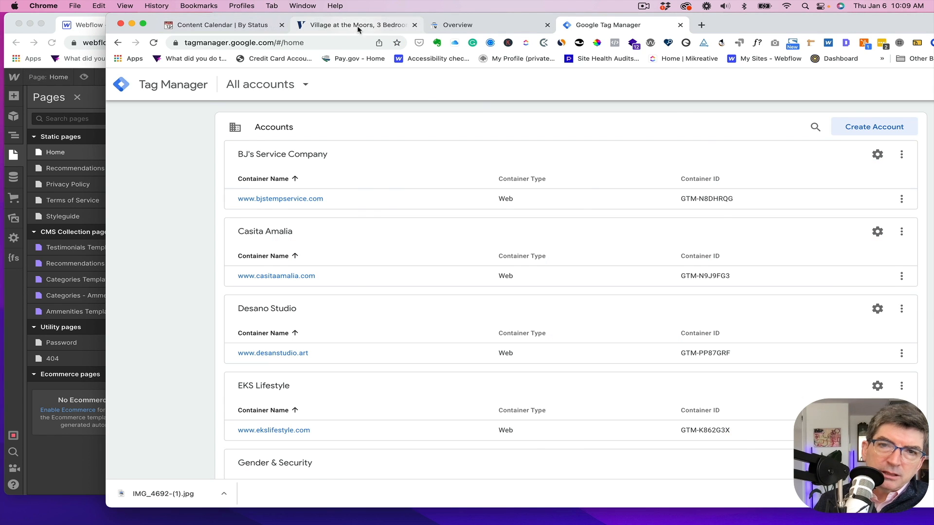
click(336, 29)
click(263, 30)
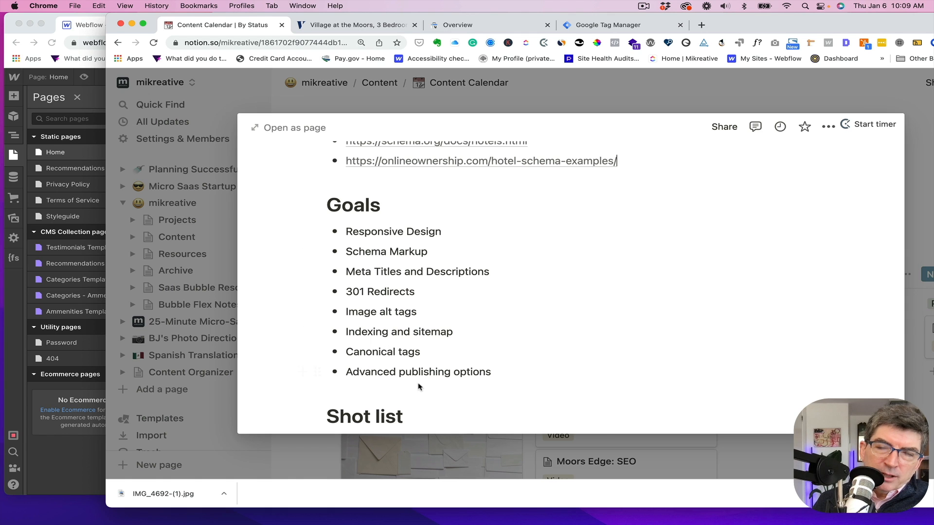
click(49, 20)
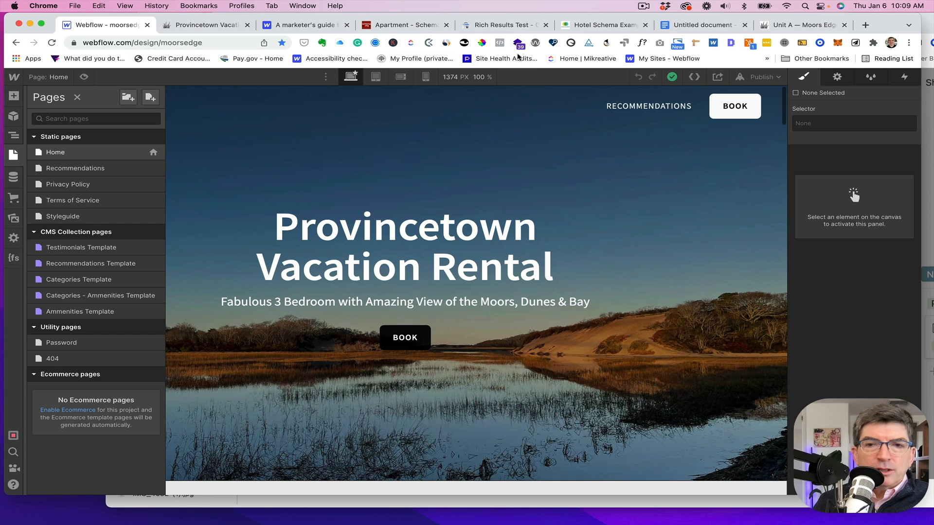
- Open the moorsedge project's hosting settings and review the site plans, 301 Redirects and Advanced Publishing Options
mouse_move(15, 80)
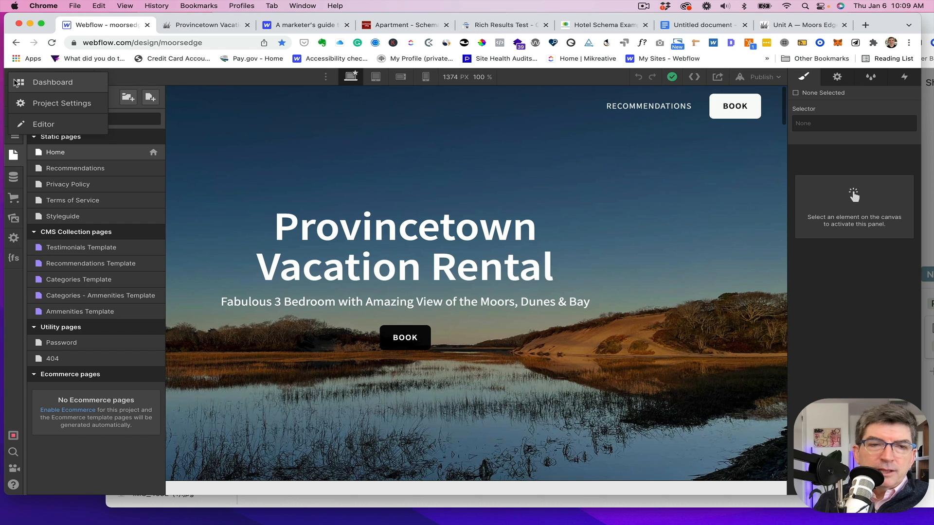
click(40, 103)
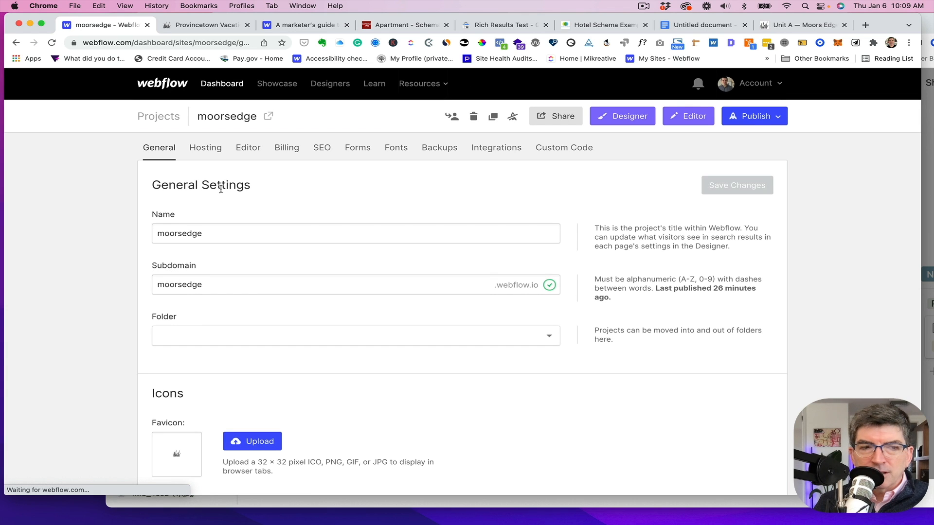
scroll(221, 188, down, 2)
scroll(221, 189, up, 2)
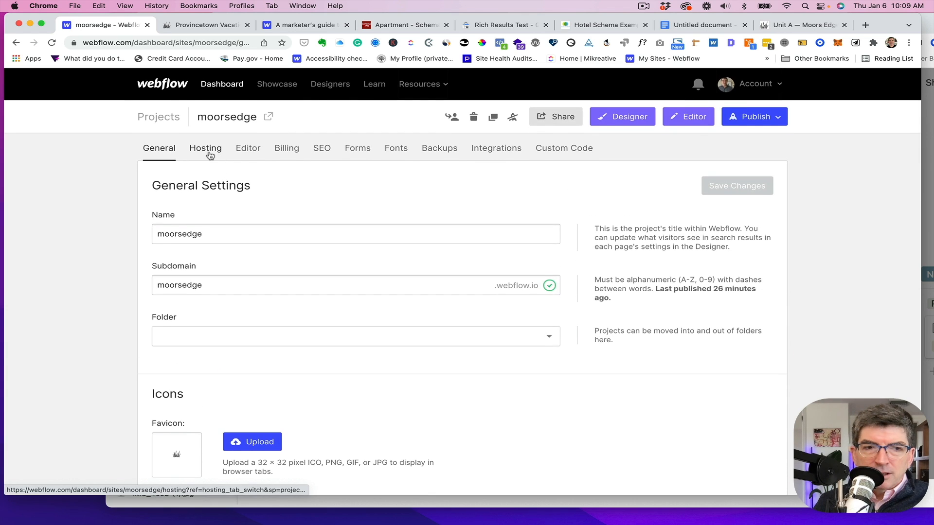
scroll(263, 202, down, 5)
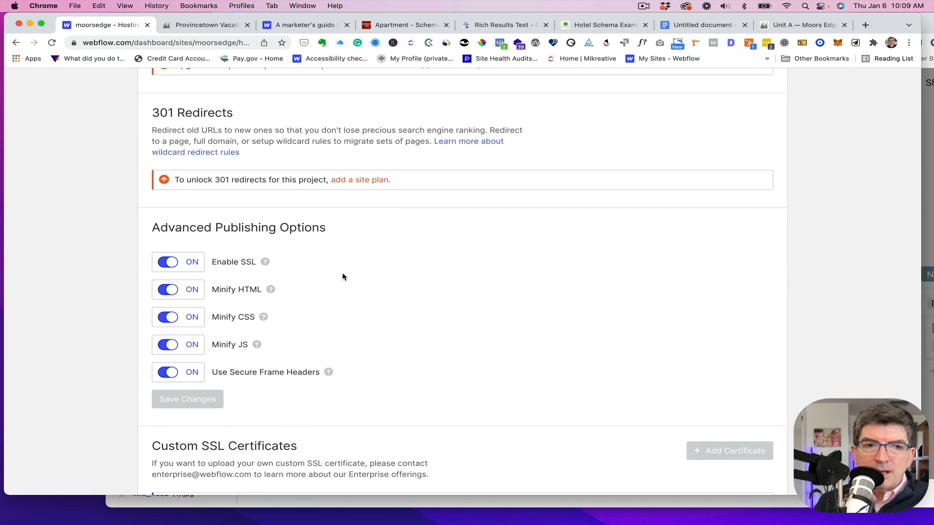
scroll(331, 253, up, 10)
scroll(314, 230, down, 1)
scroll(291, 248, down, 12)
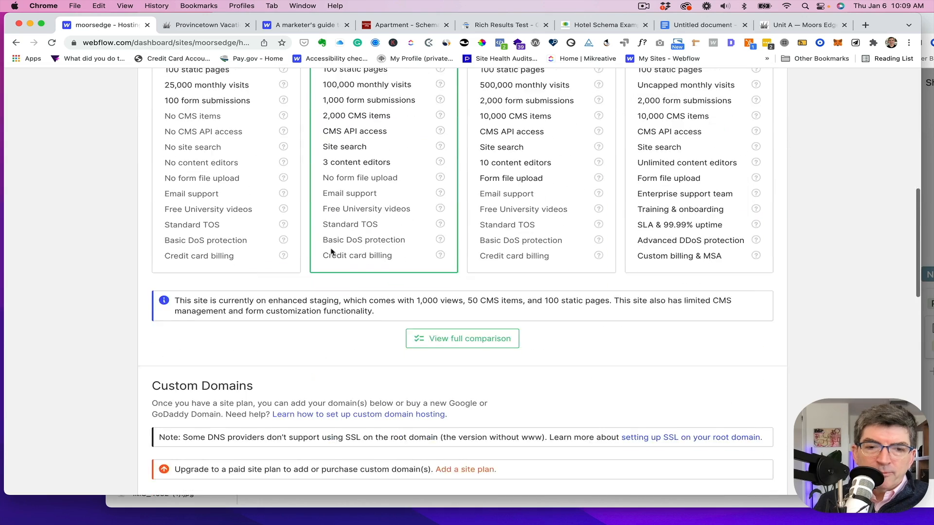
scroll(339, 252, down, 4)
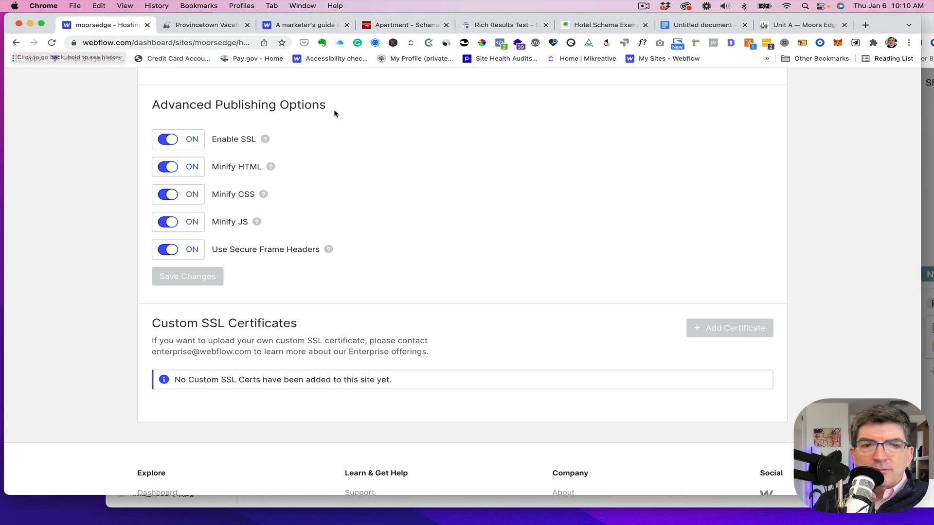
scroll(334, 114, up, 20)
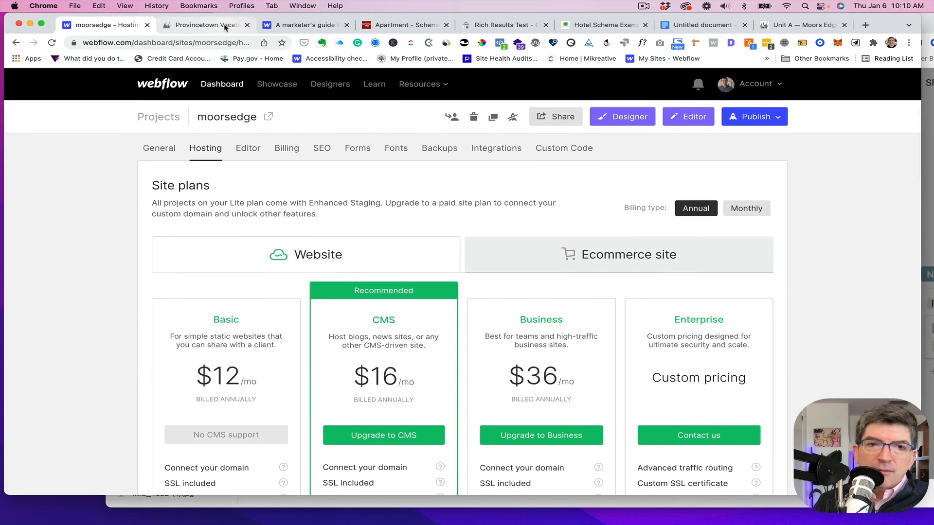
- View the published Moors Edge site alongside its hosting settings and open the site's Recommendations page
click(225, 27)
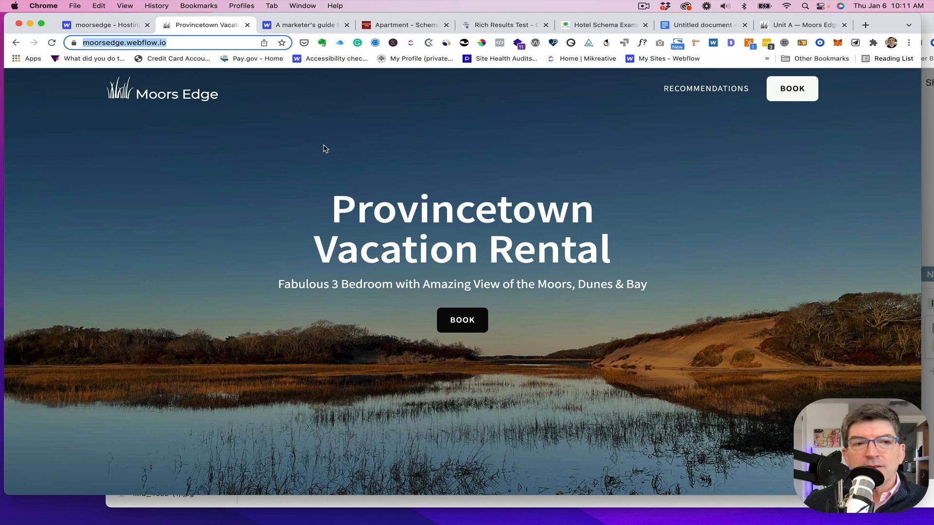
click(104, 25)
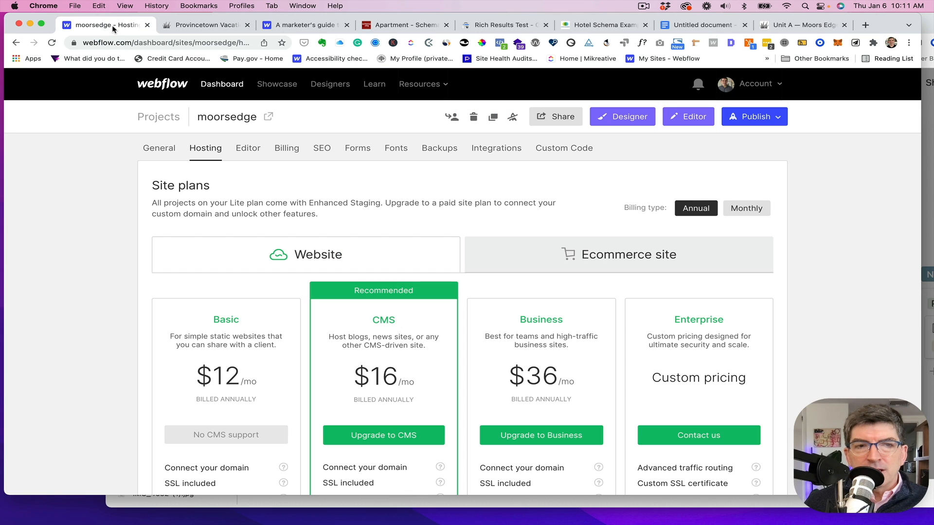
click(190, 26)
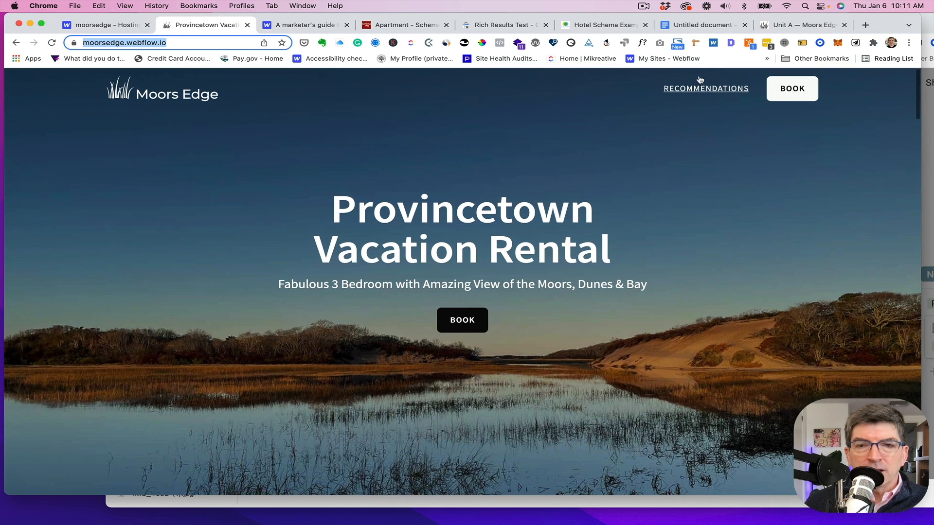
click(701, 88)
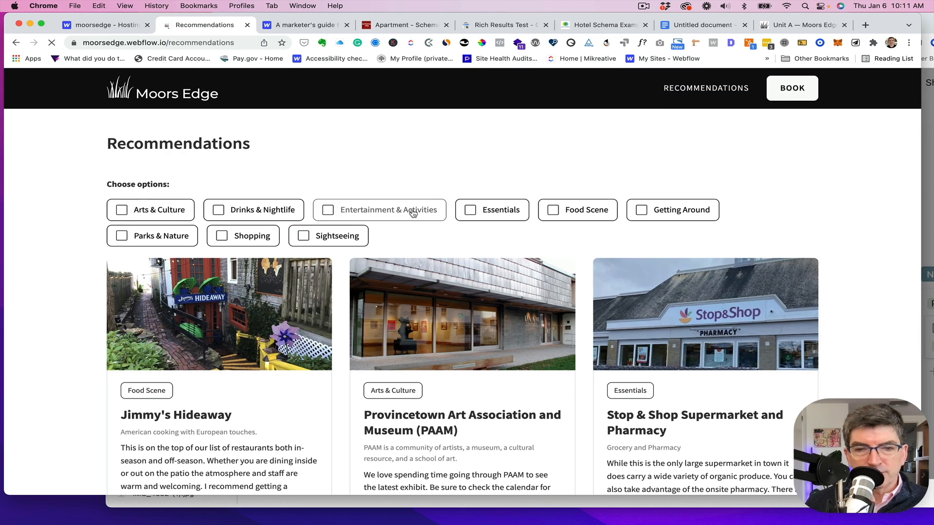